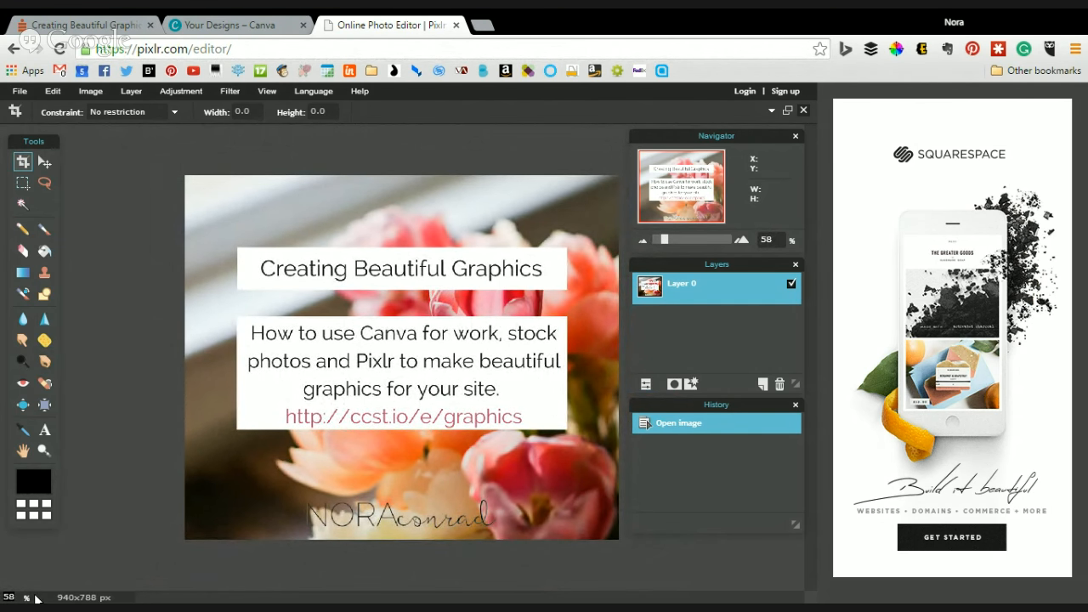
Set the image zoom to 100%.
key("BackSpace")
key("BackSpace")
type("100")
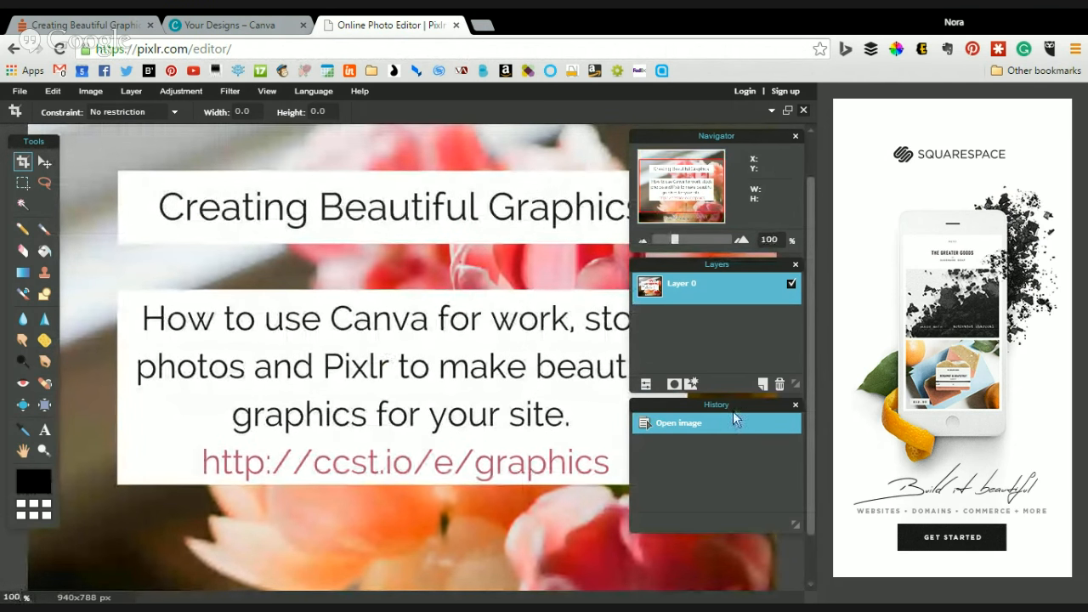
Rearrange the floating Tools, Layers and History panels, placing History well below Layers and Tools slightly further in over the canvas edge.
left_click_drag(729, 412, 366, 344)
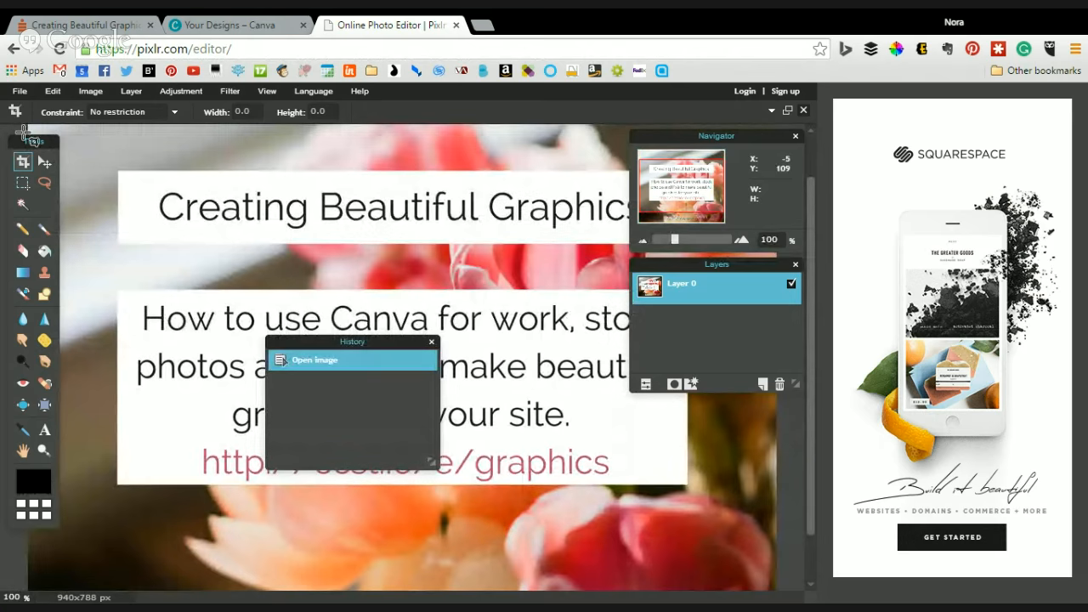
left_click_drag(22, 136, 348, 170)
mouse_move(689, 269)
left_mouse_down()
mouse_move(427, 291)
mouse_move(686, 269)
left_mouse_up()
left_click_drag(351, 177, 45, 145)
left_click_drag(410, 344, 771, 567)
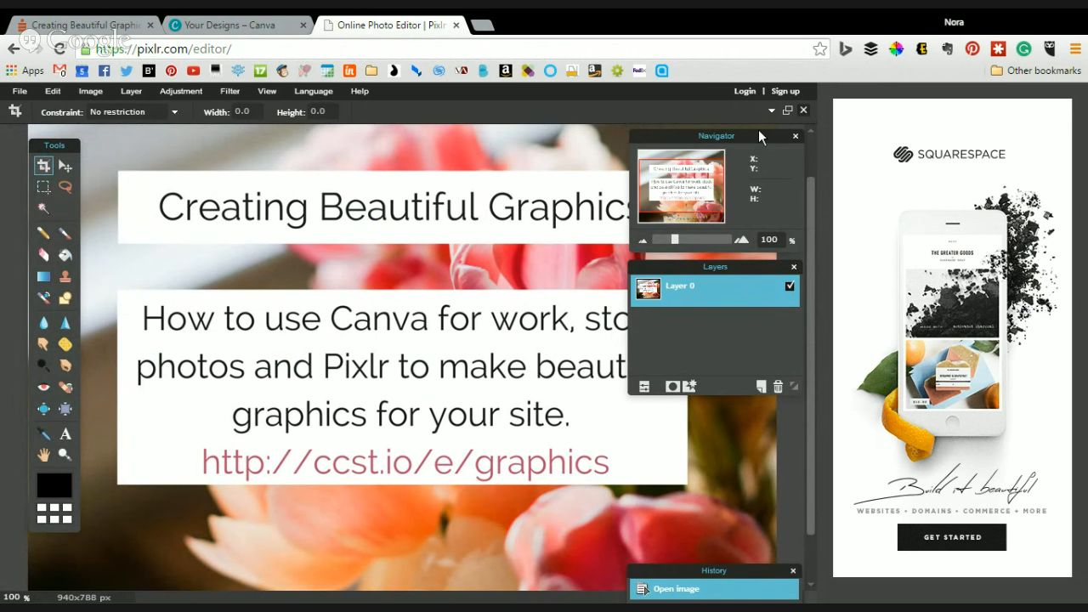
Restore the image windows, close the blank Example image and maximize the Periscope image.
left_click(787, 111)
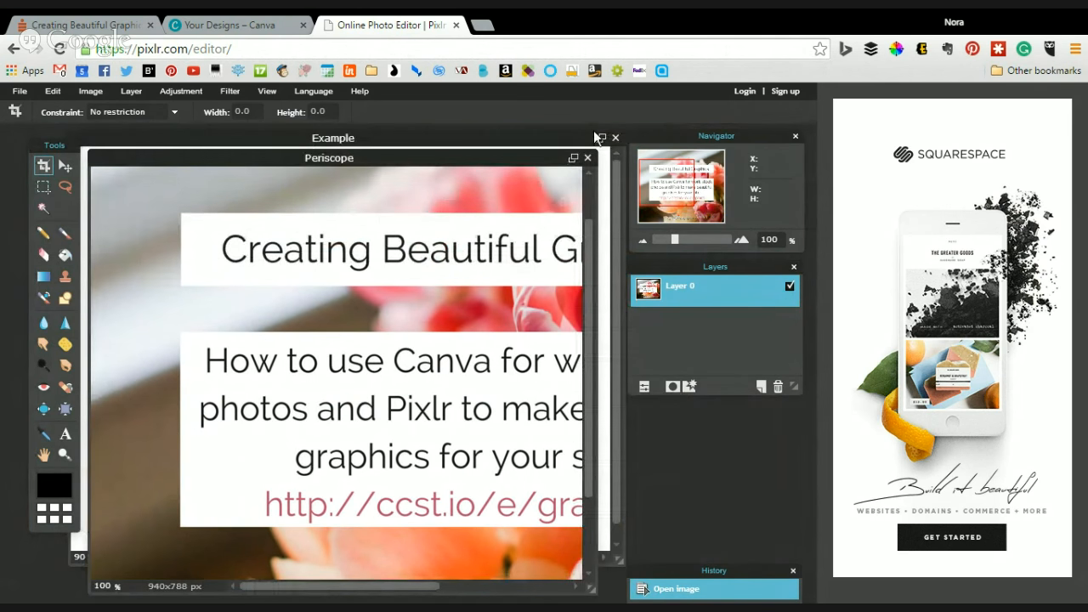
left_click(553, 138)
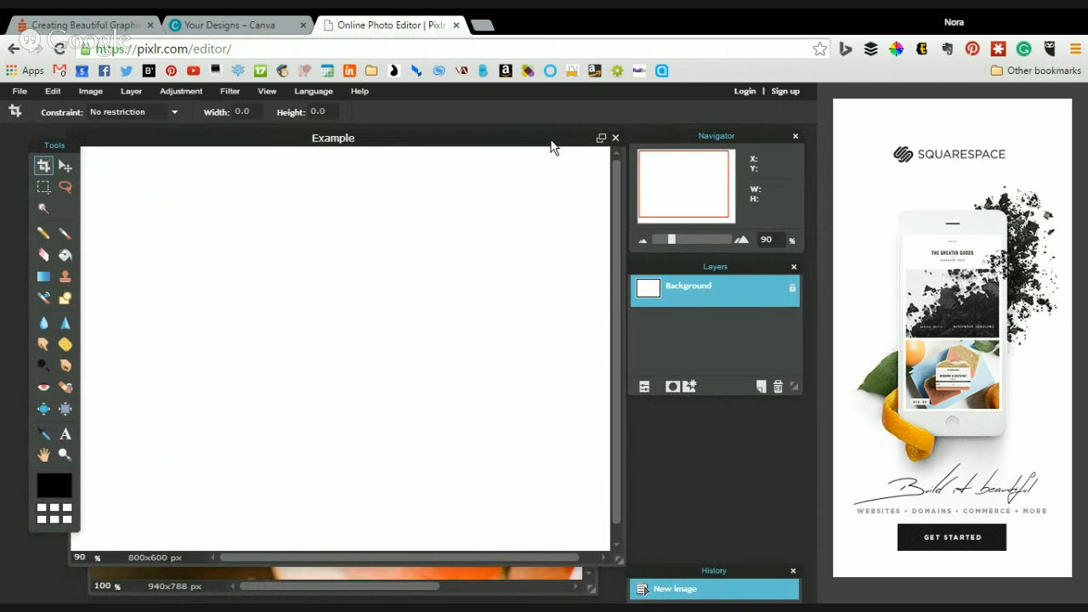
left_click(616, 138)
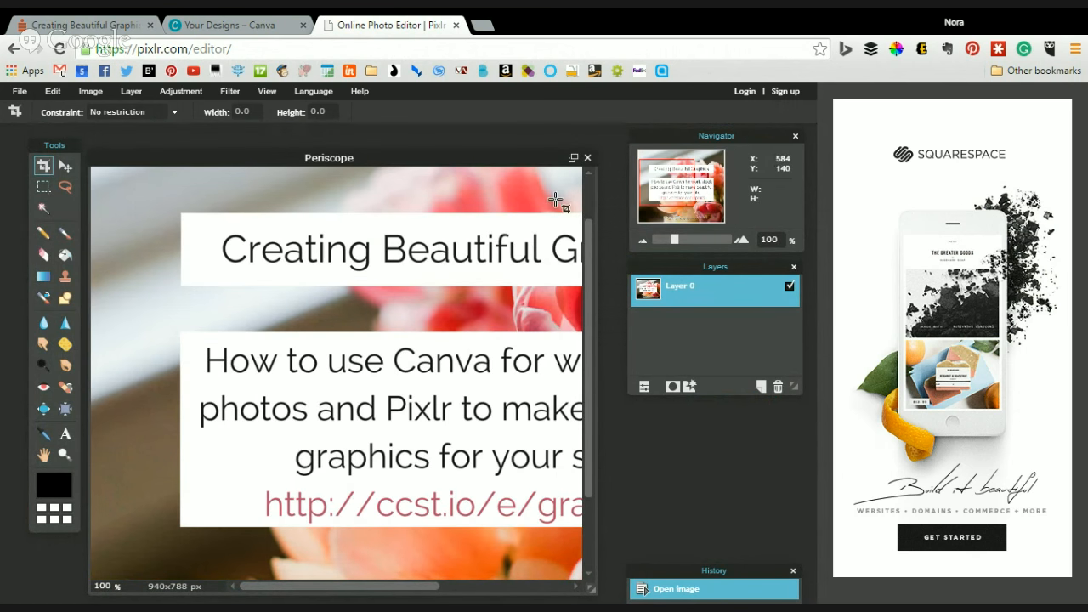
left_click(573, 158)
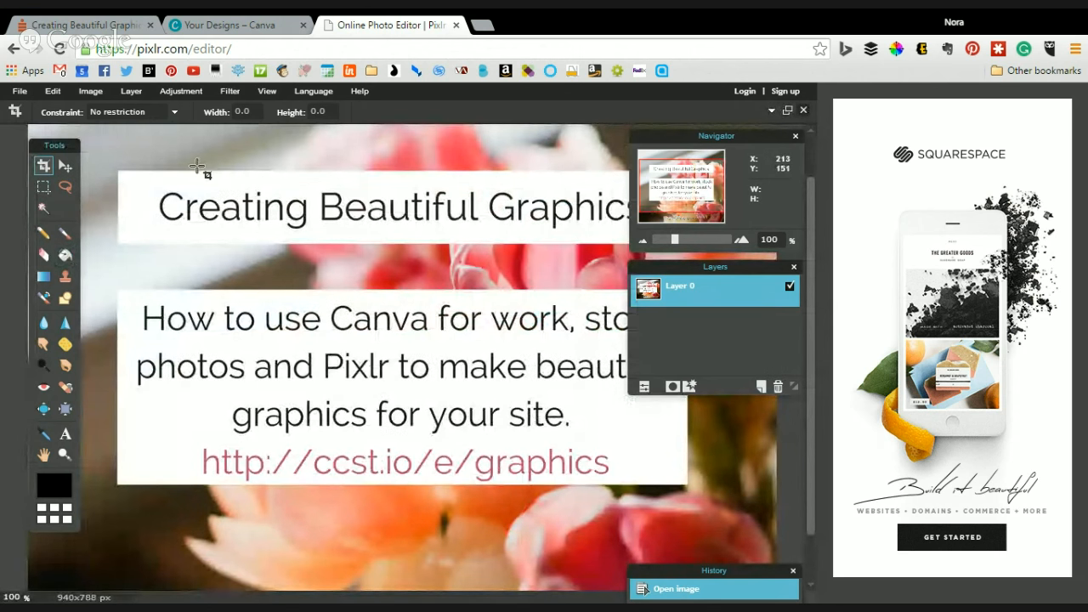
Crop the image to about 857 × 767 px, trimming mainly its right side and slightly its top and left edges.
scroll(259, 306, "down", 4)
left_click_drag(175, 170, 589, 540)
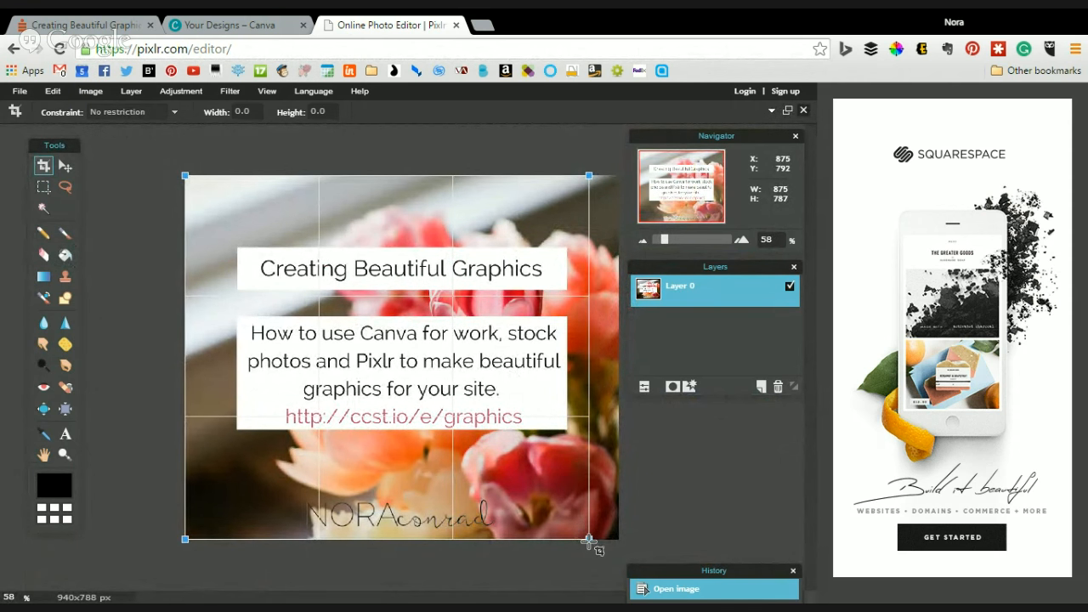
left_click_drag(185, 174, 194, 186)
key("Return")
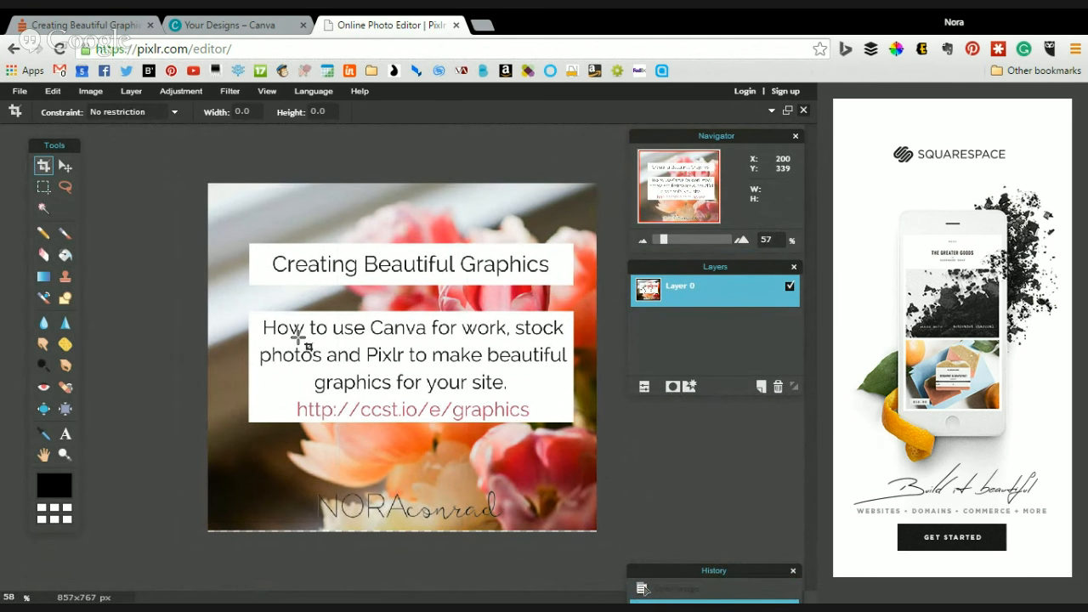
Compare the cropped and original versions through the history, revert to the Open image state and place the History panel just below Layers.
left_click_drag(769, 576, 761, 436)
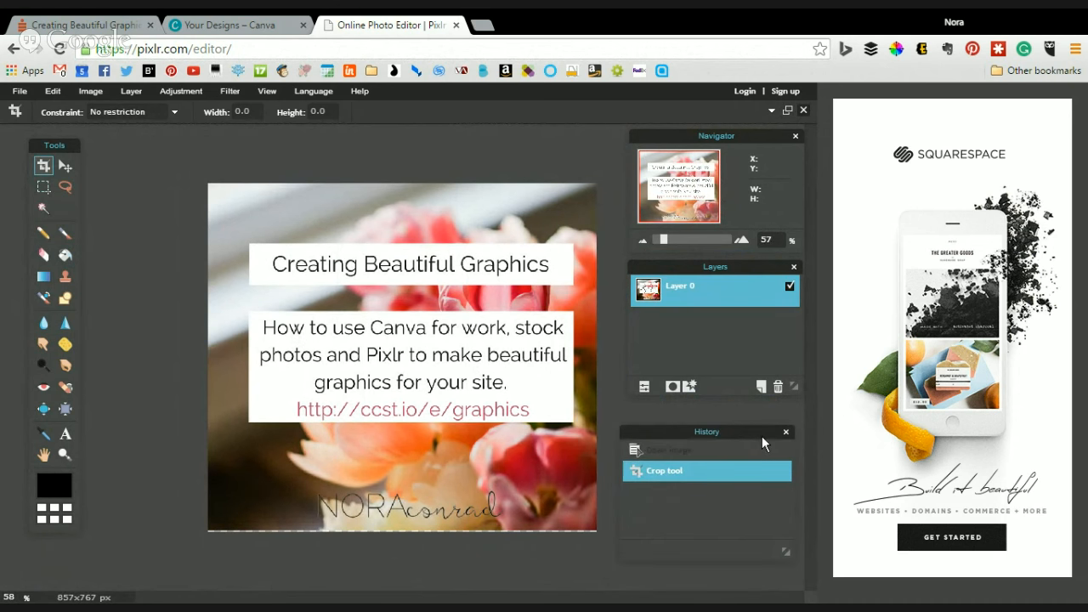
left_click(677, 454)
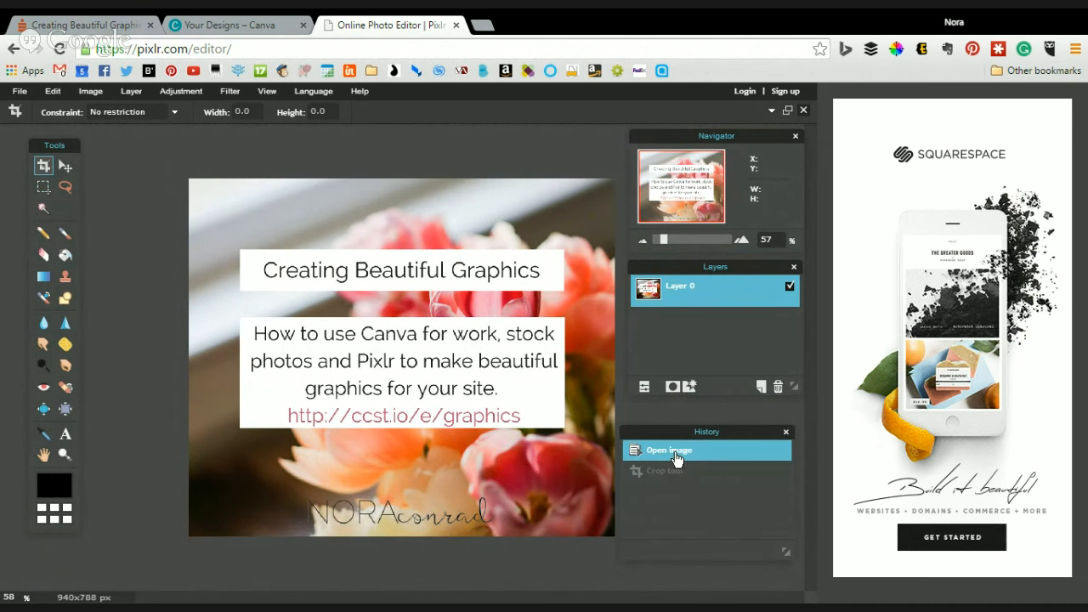
left_click(676, 472)
left_click(680, 453)
left_click(670, 473)
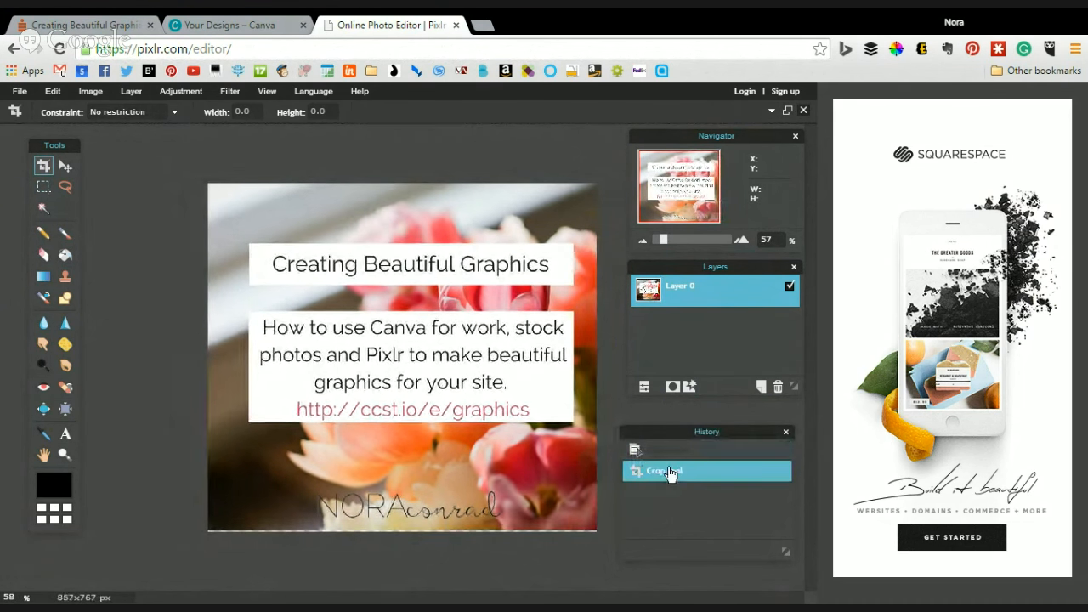
left_click(679, 454)
left_click(664, 471)
left_click(673, 454)
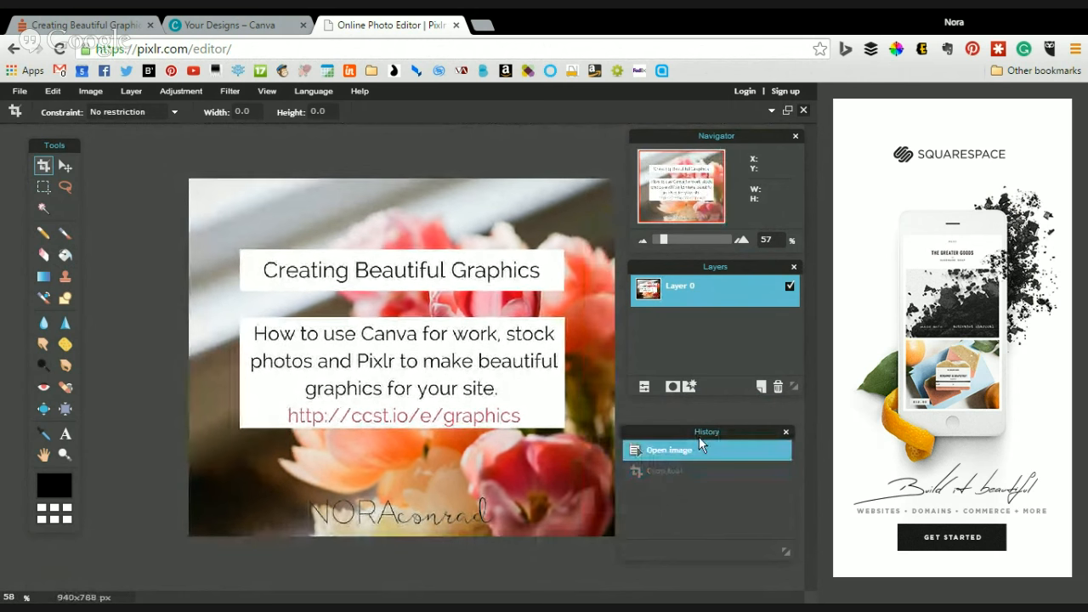
left_click_drag(699, 437, 706, 418)
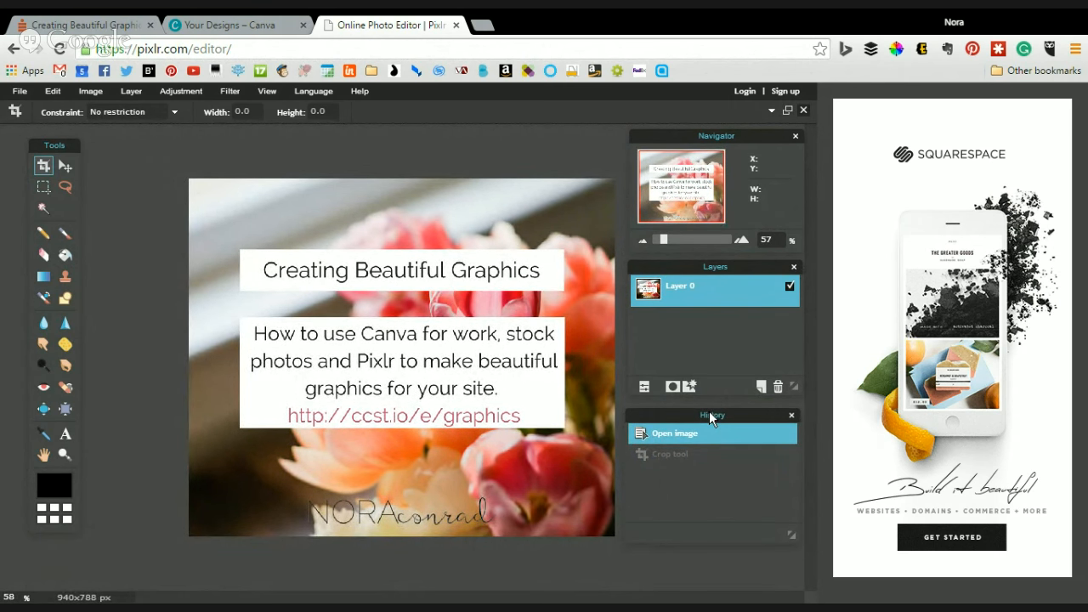
Try shifting Layer 0 slightly with the Move tool and undo the moves.
left_click(66, 166)
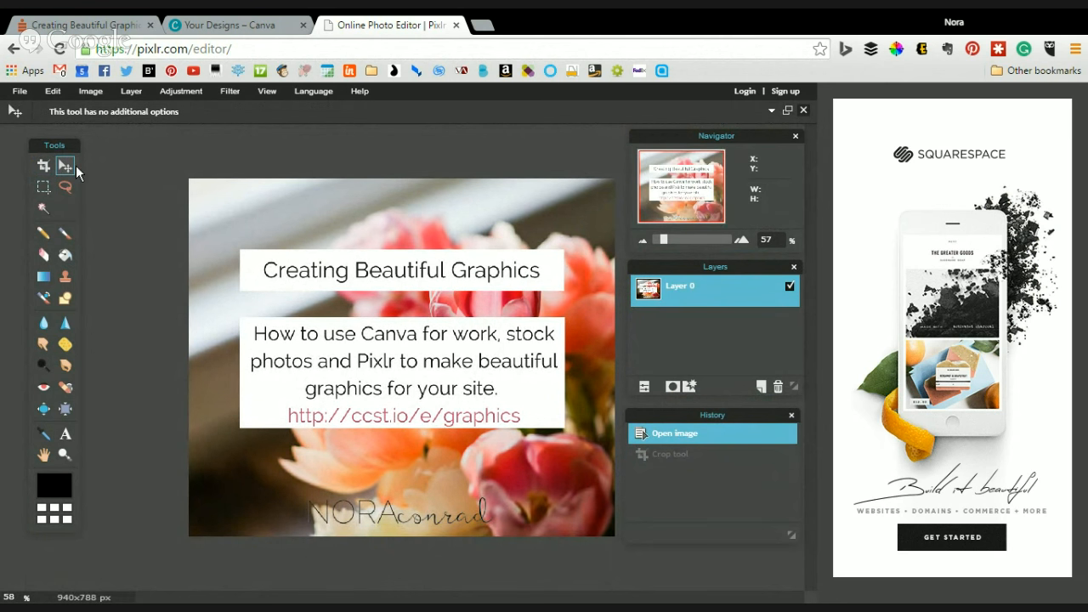
mouse_move(311, 236)
left_mouse_down()
mouse_move(241, 252)
mouse_move(340, 236)
mouse_move(332, 291)
mouse_move(333, 258)
mouse_move(315, 239)
left_mouse_up()
left_click_drag(314, 352, 319, 353)
left_click_drag(334, 301, 342, 326)
key("ctrl+z")
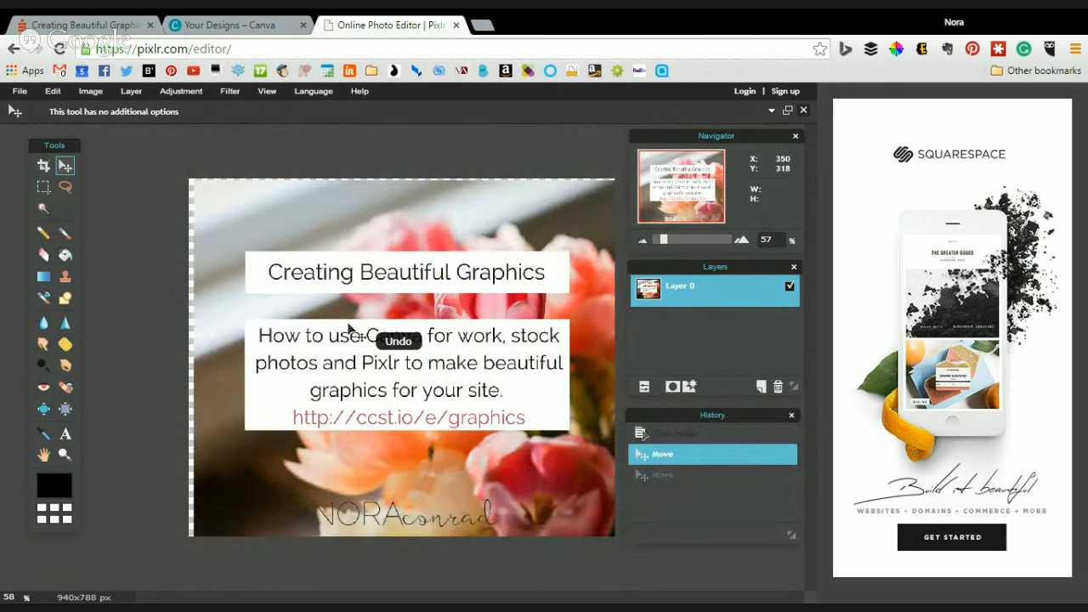
key("ctrl+z")
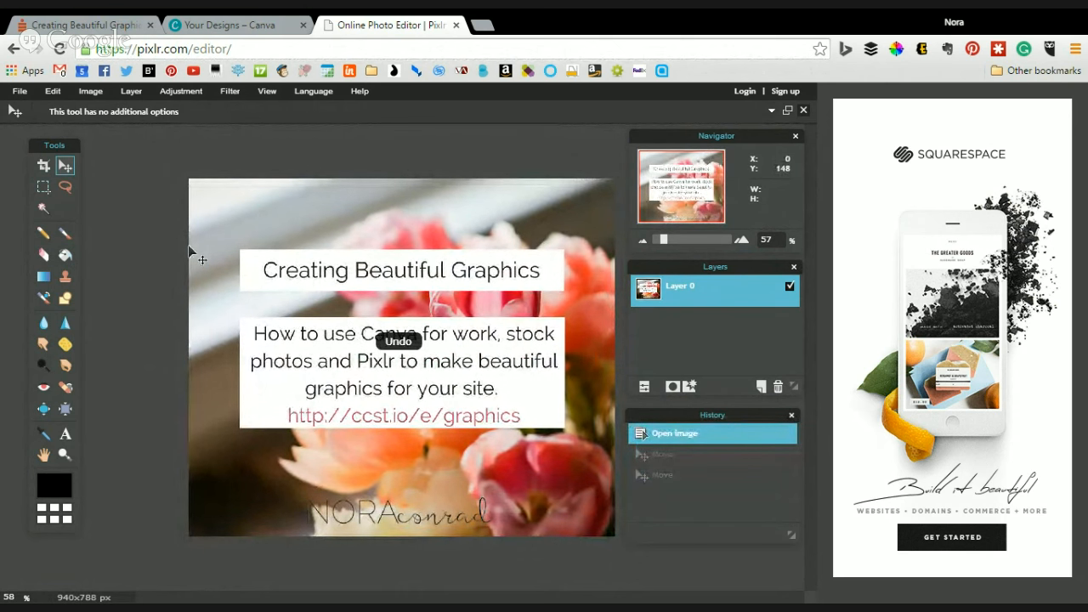
Draw a rectangular marquee selection over the upper-left part of the image and deselect it.
left_click(50, 187)
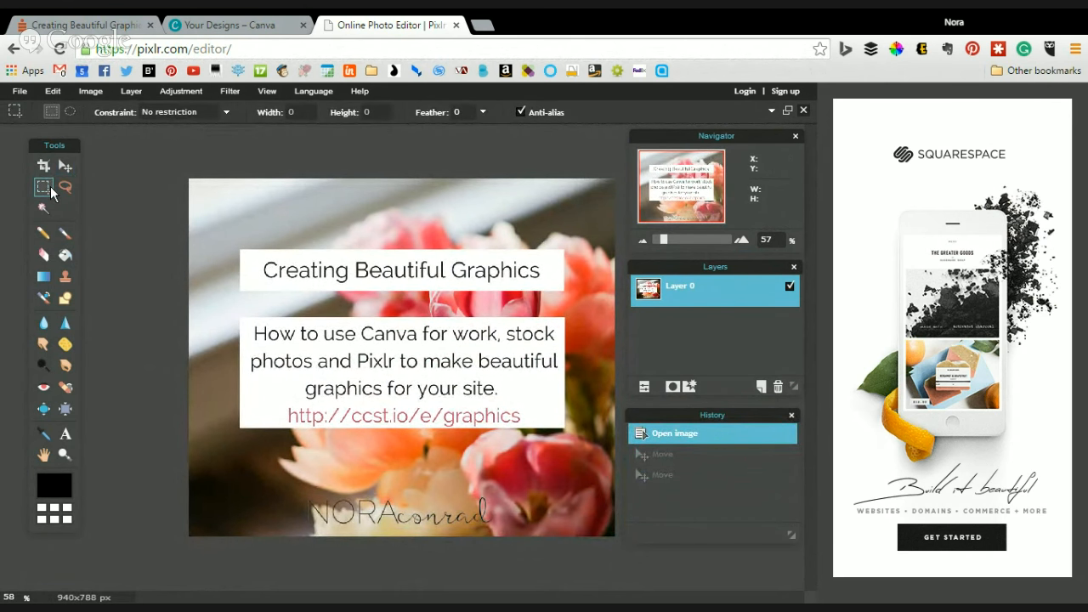
left_click_drag(223, 209, 344, 315)
left_click(371, 290)
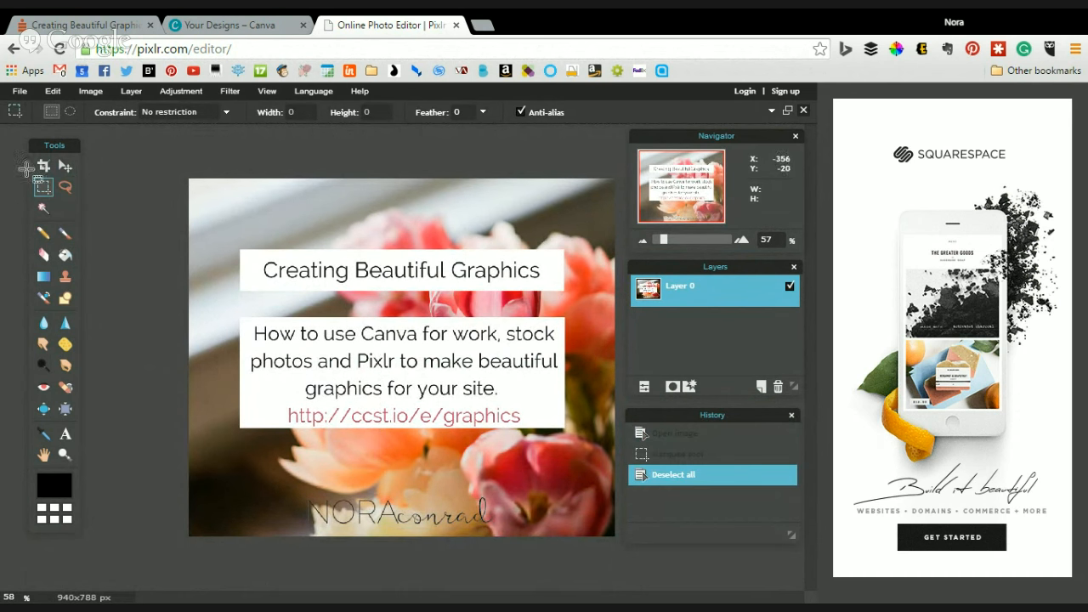
Draw an elliptical selection of about 485 × 453 px over the text boxes and set the marquee constraint to Fixed size.
left_click(70, 111)
left_click_drag(252, 230, 473, 437)
left_click(161, 110)
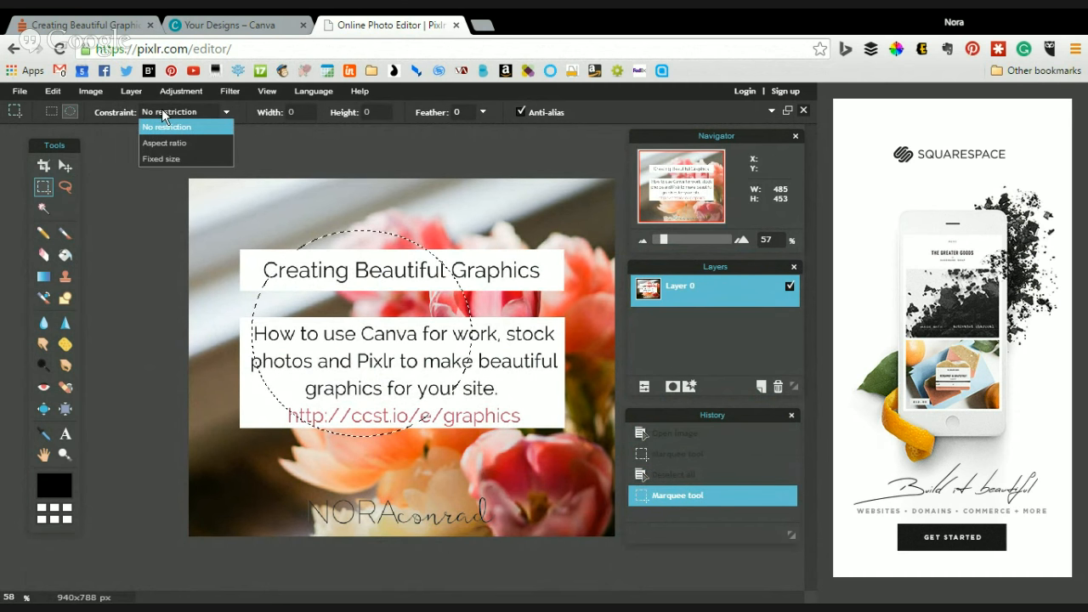
left_click(173, 157)
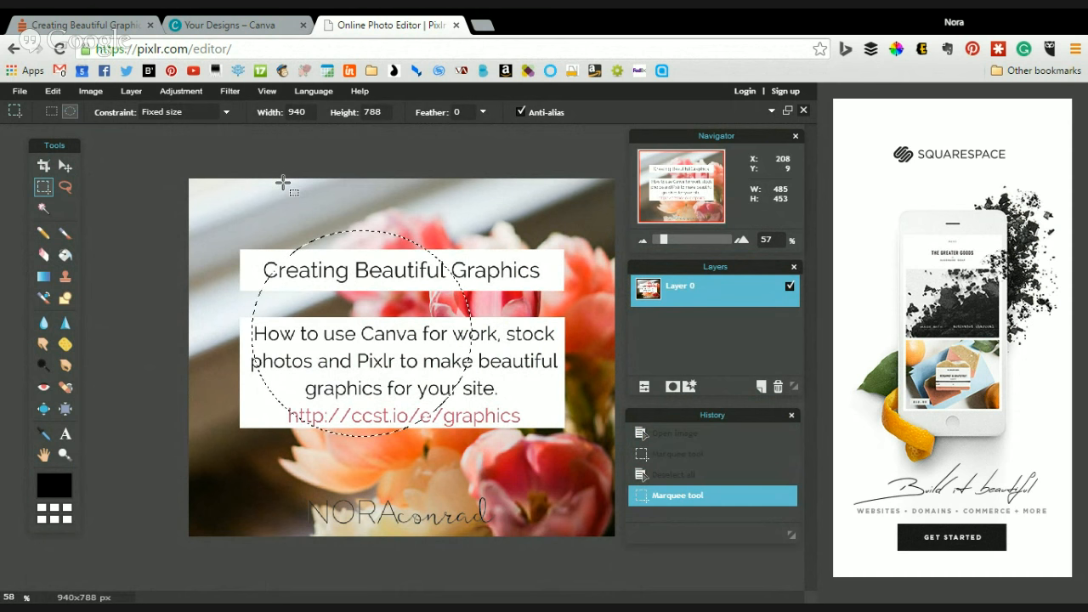
Set the marquee constraint to a 1:1 aspect ratio, try a 788 × 788 px square selection shifted toward the image's center, and deselect it.
left_click(178, 113)
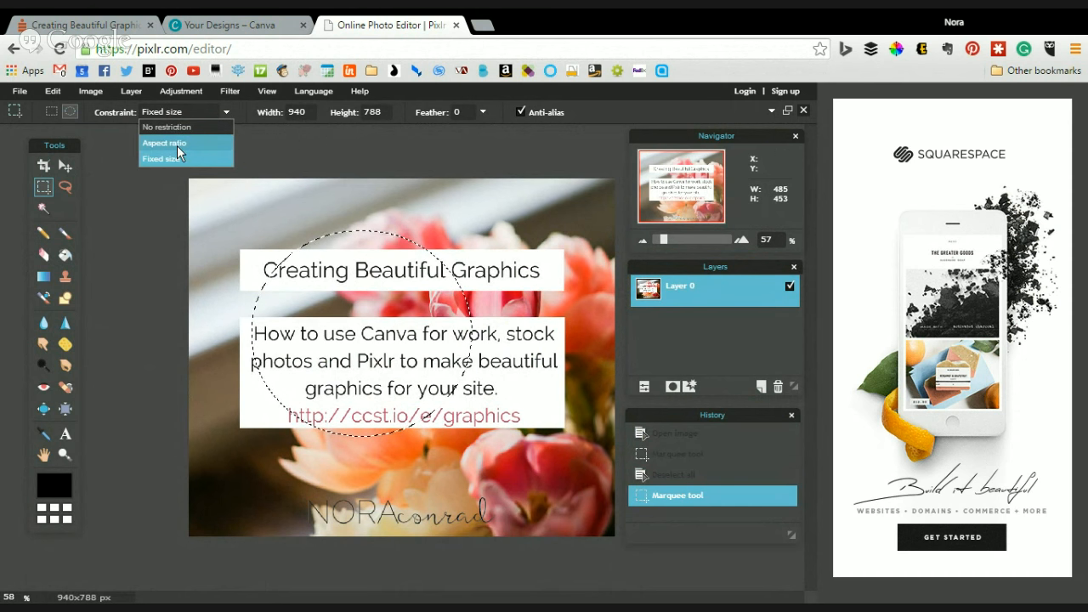
left_click(170, 143)
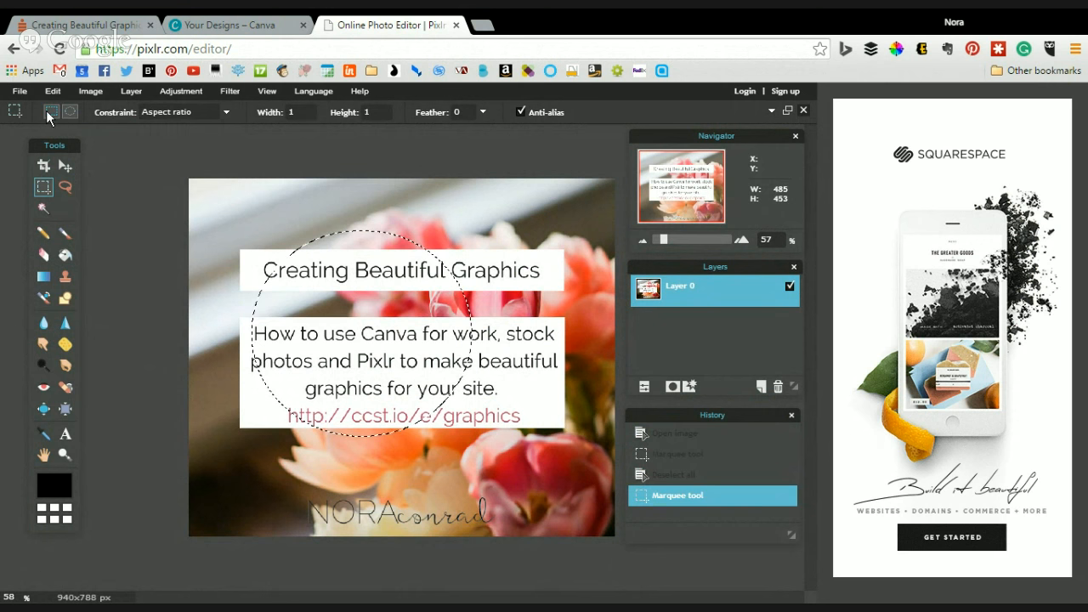
left_click(281, 174)
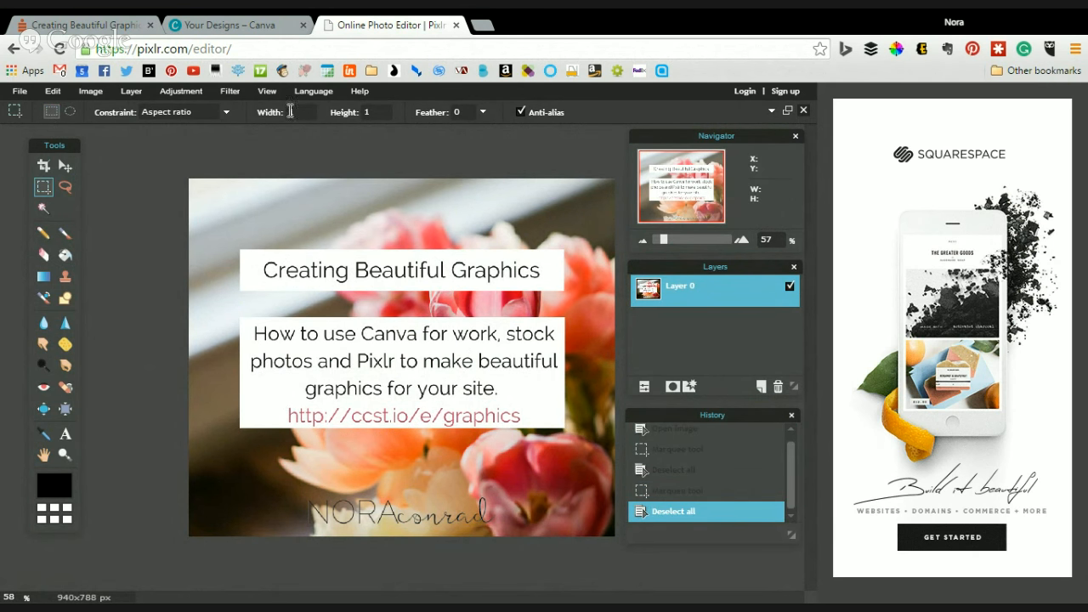
left_click_drag(184, 170, 598, 599)
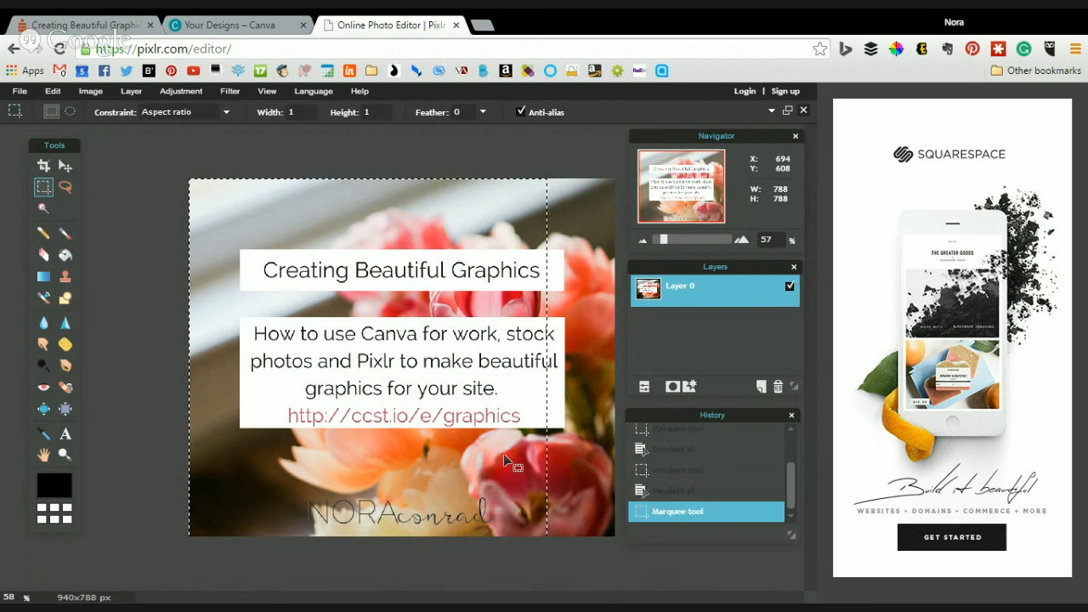
left_click_drag(398, 275, 434, 273)
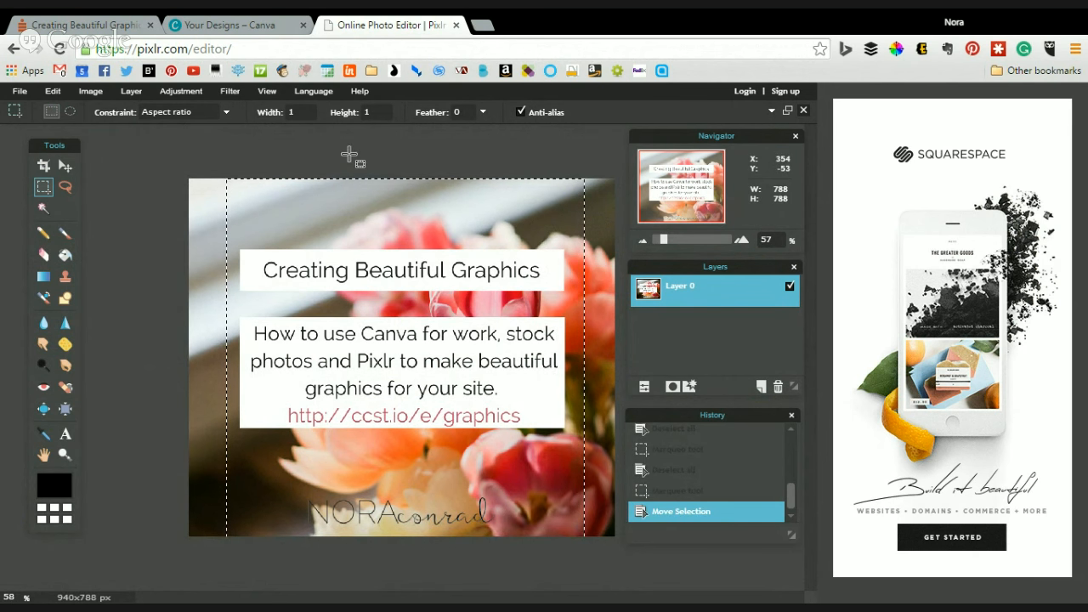
left_click(201, 205)
Try clearing a freehand Lasso selection around the text boxes and flowers, undo the clear and deselect.
left_click(73, 188)
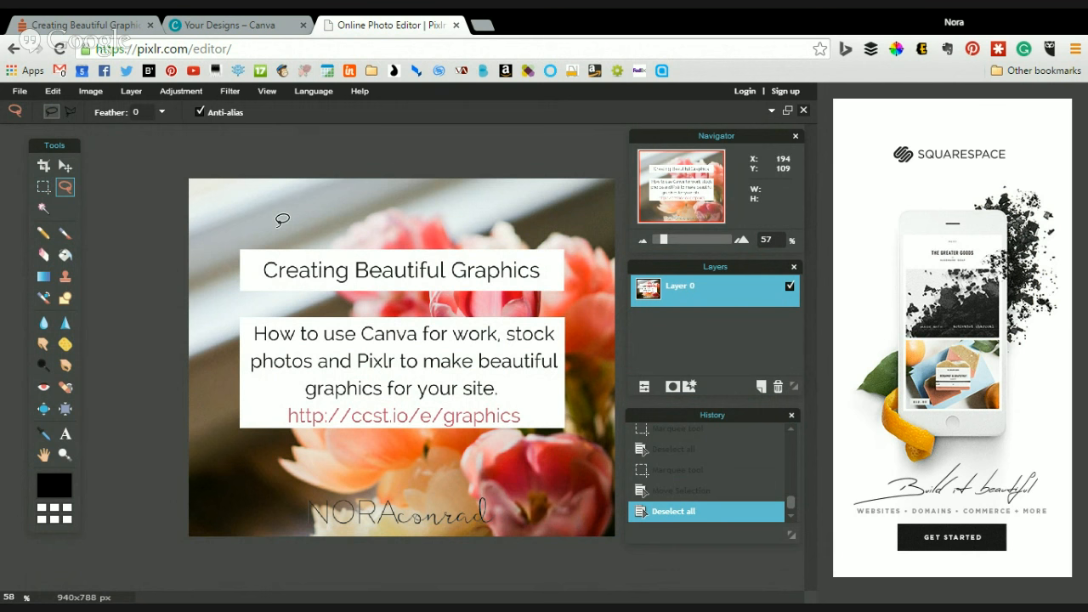
mouse_move(264, 217)
left_mouse_down()
mouse_move(225, 248)
mouse_move(240, 466)
mouse_move(411, 438)
left_mouse_up()
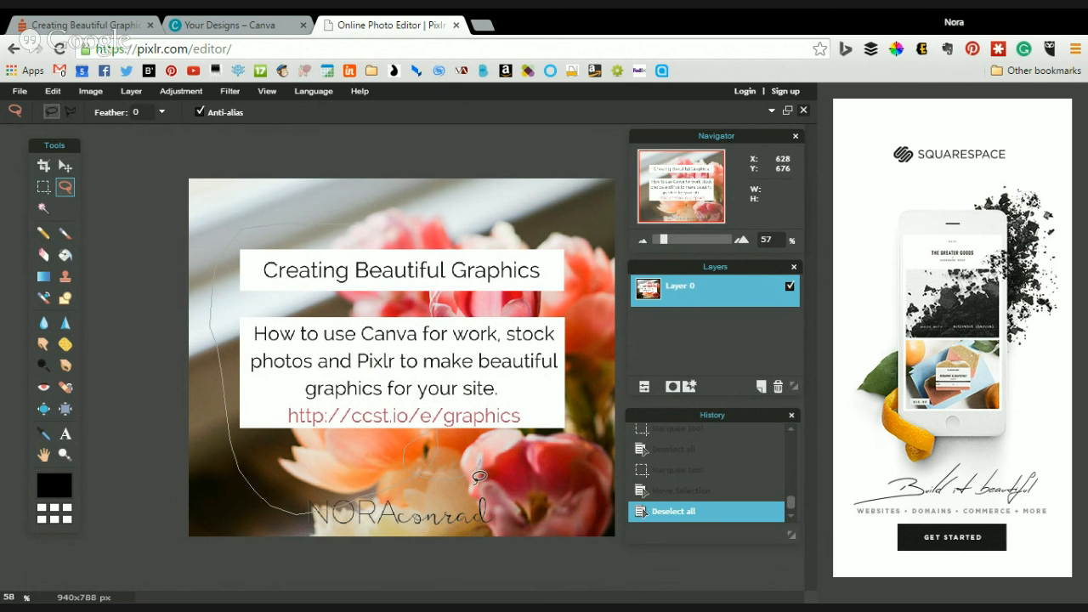
mouse_move(476, 483)
left_mouse_down()
mouse_move(532, 494)
mouse_move(551, 464)
left_mouse_up()
mouse_move(606, 303)
left_mouse_down()
mouse_move(569, 257)
mouse_move(402, 198)
mouse_move(328, 250)
left_mouse_up()
key("Delete")
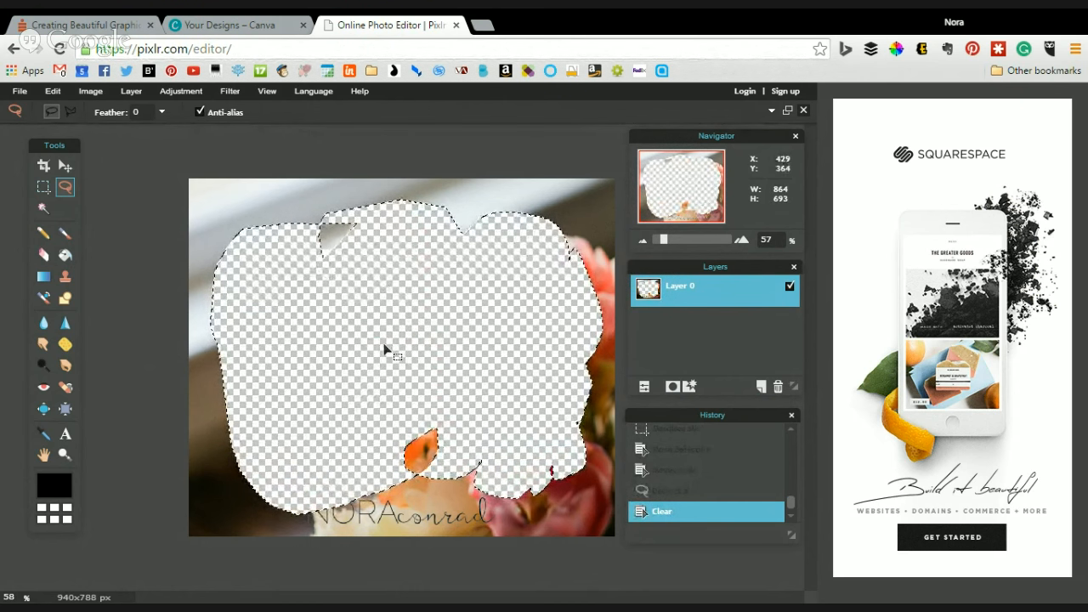
key("ctrl+z")
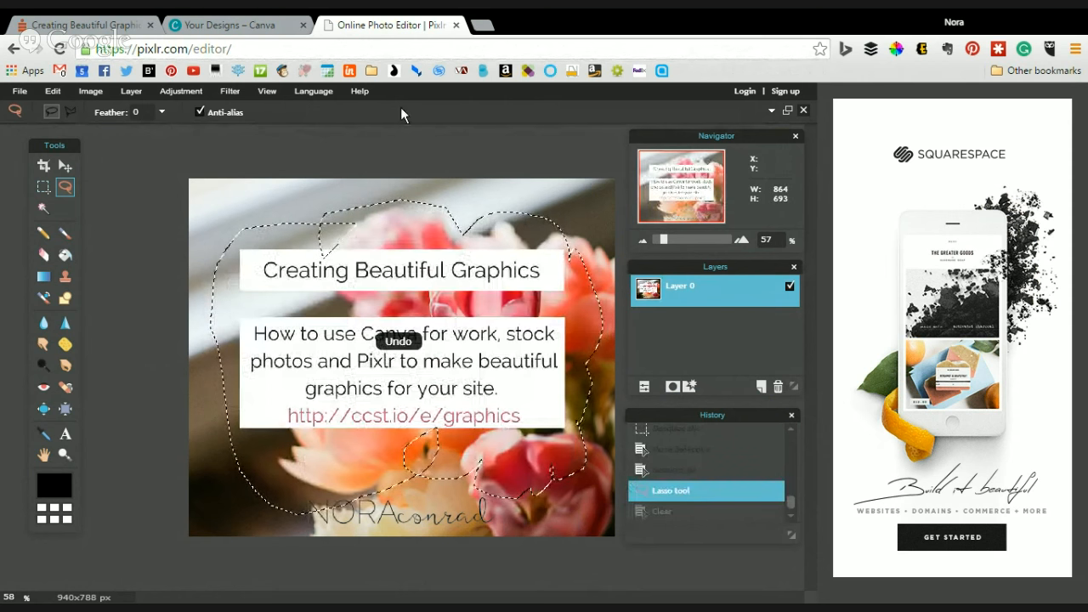
key("ctrl+d")
Try Wand selections at tolerance 21 on the pale background streak and on the pink-orange petals beside the text boxes.
left_click(42, 209)
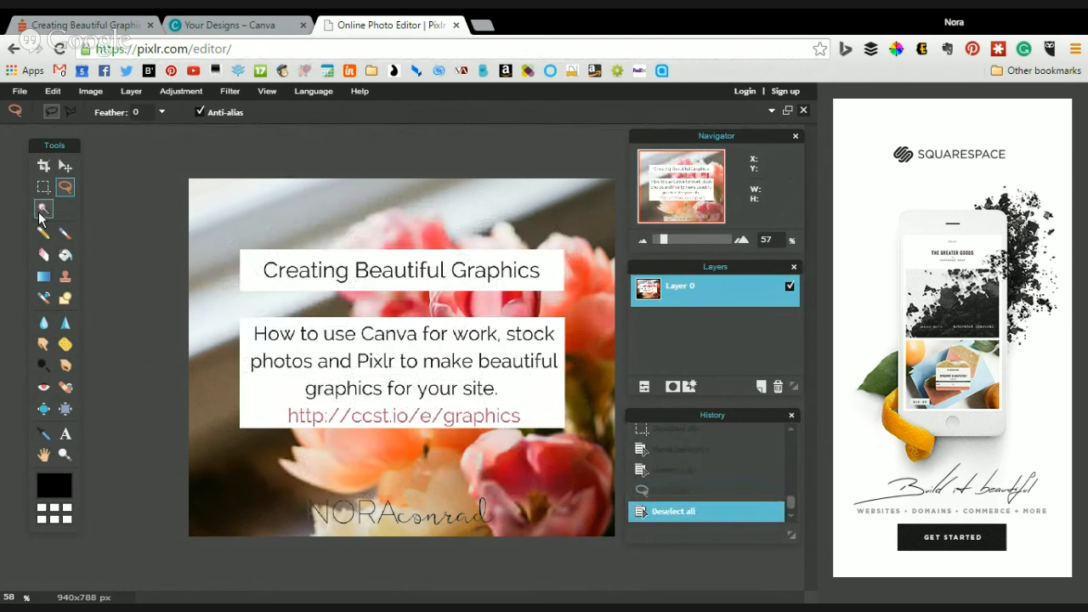
left_click(301, 196)
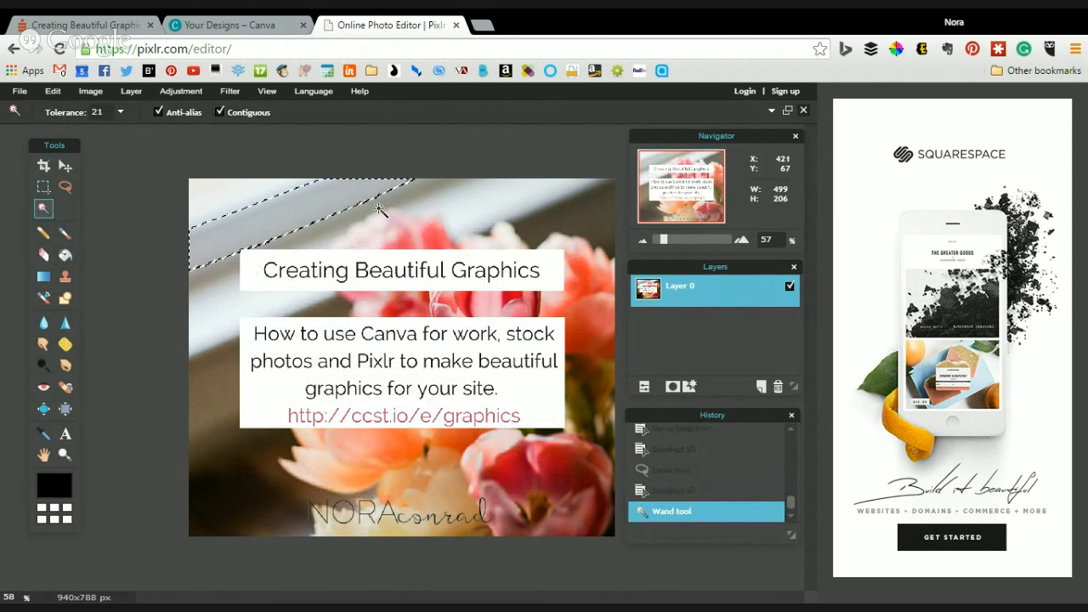
left_click(548, 286)
left_click(589, 293)
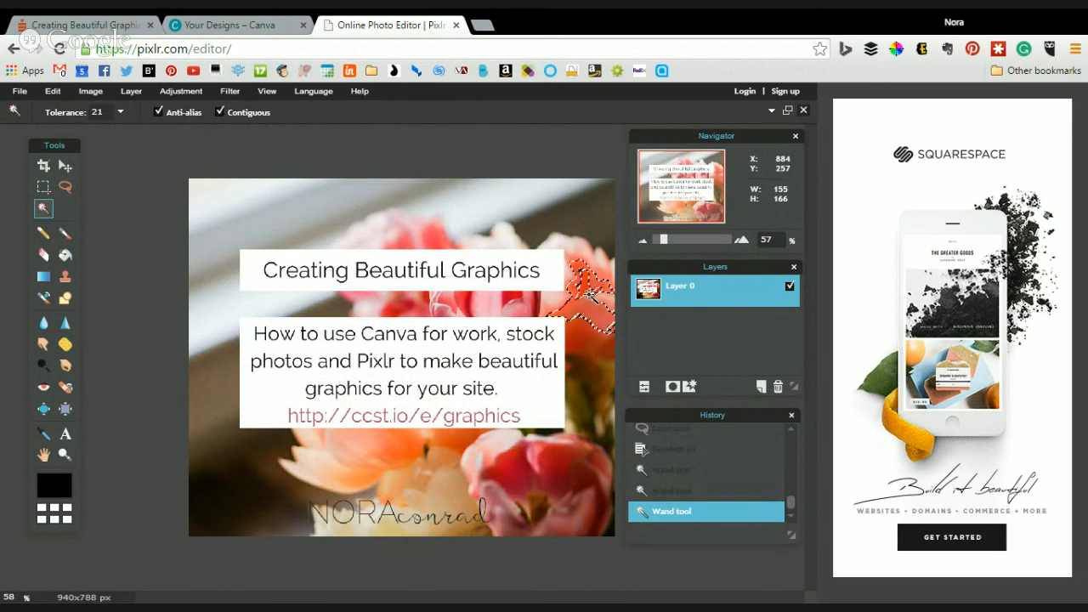
Raise the Wand tolerance to 186 and select from the pale background in the upper-left part of the image.
left_click(118, 112)
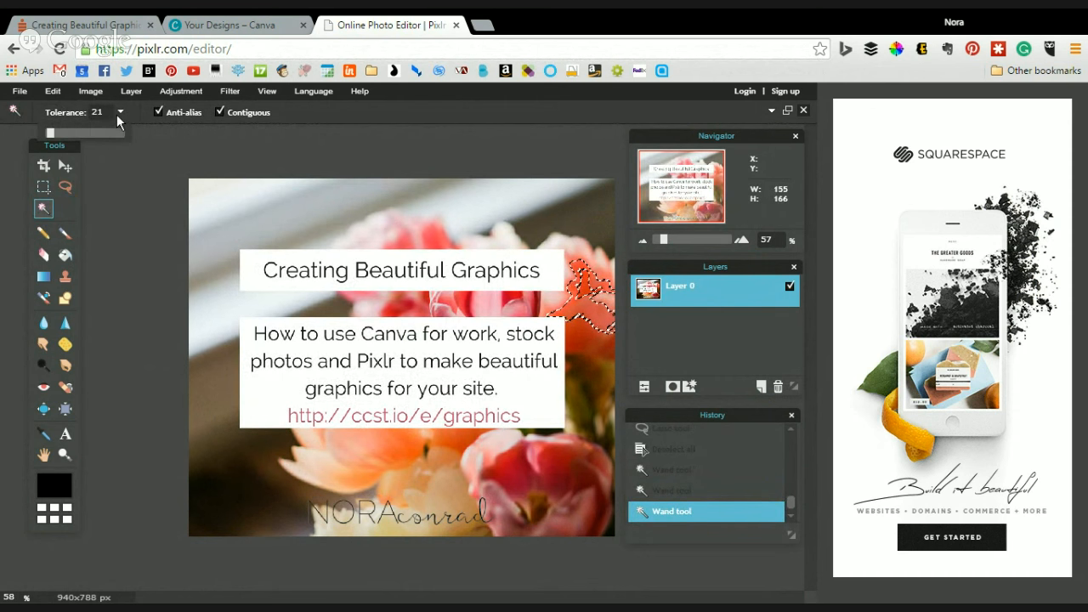
mouse_move(86, 131)
left_mouse_down()
mouse_move(74, 130)
mouse_move(102, 132)
left_mouse_up()
left_click(268, 215)
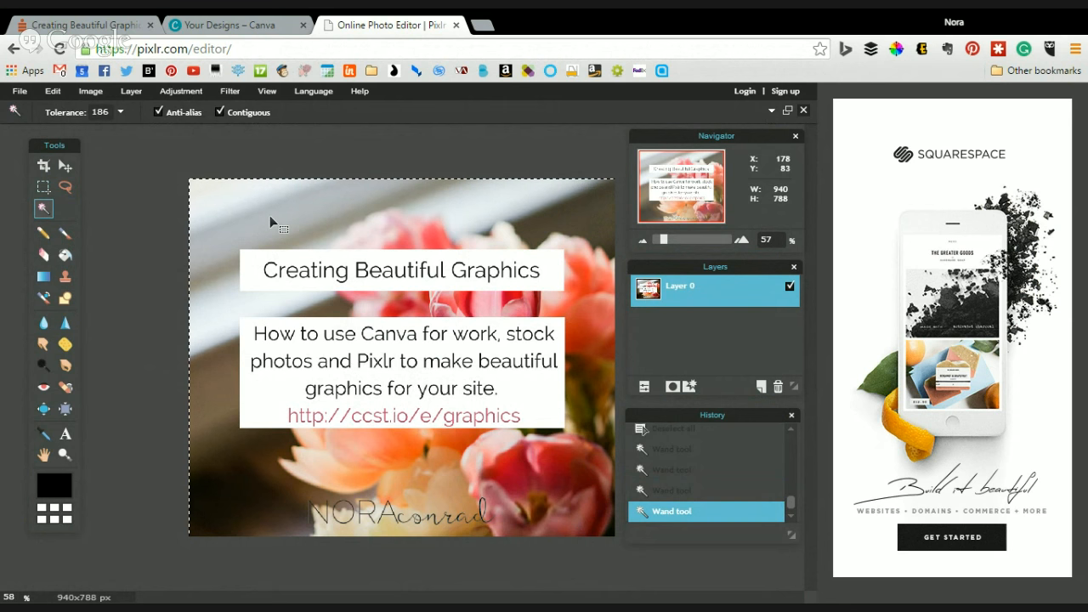
Lower the Wand tolerance to 97, try a selection from the pale upper-left background, and deselect it.
left_click(120, 112)
left_click_drag(99, 133, 74, 132)
left_click(242, 199)
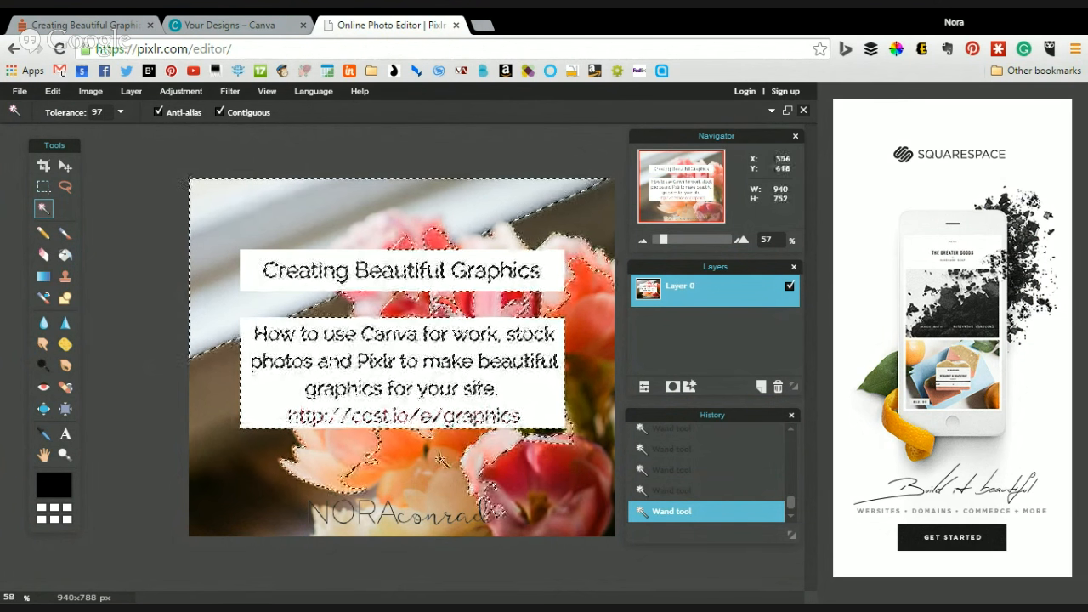
left_click(156, 219)
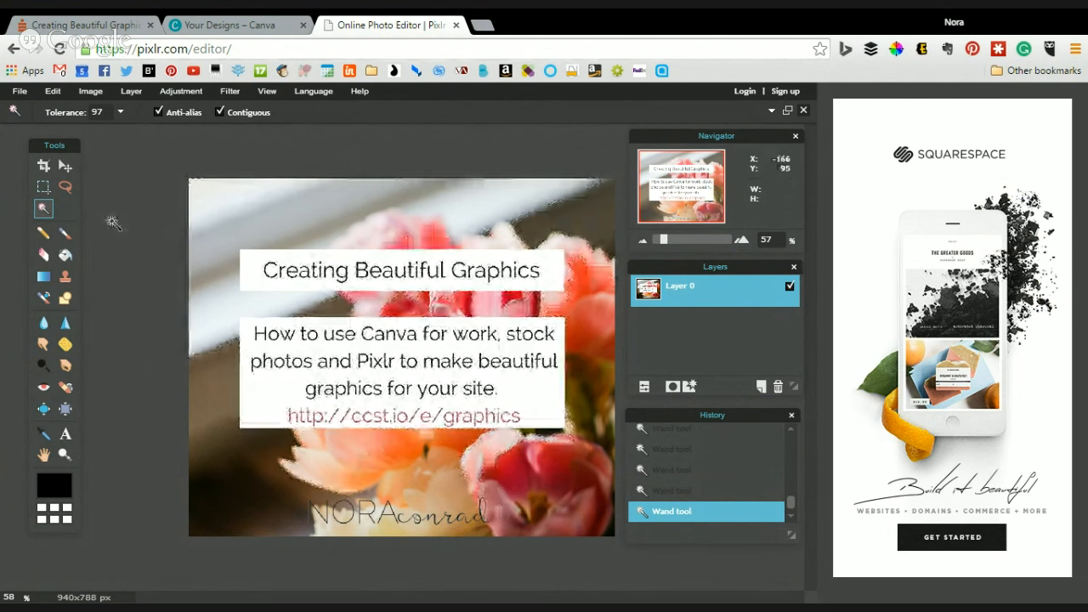
Try a Pencil stroke across the lower text box and undo it.
left_click(43, 232)
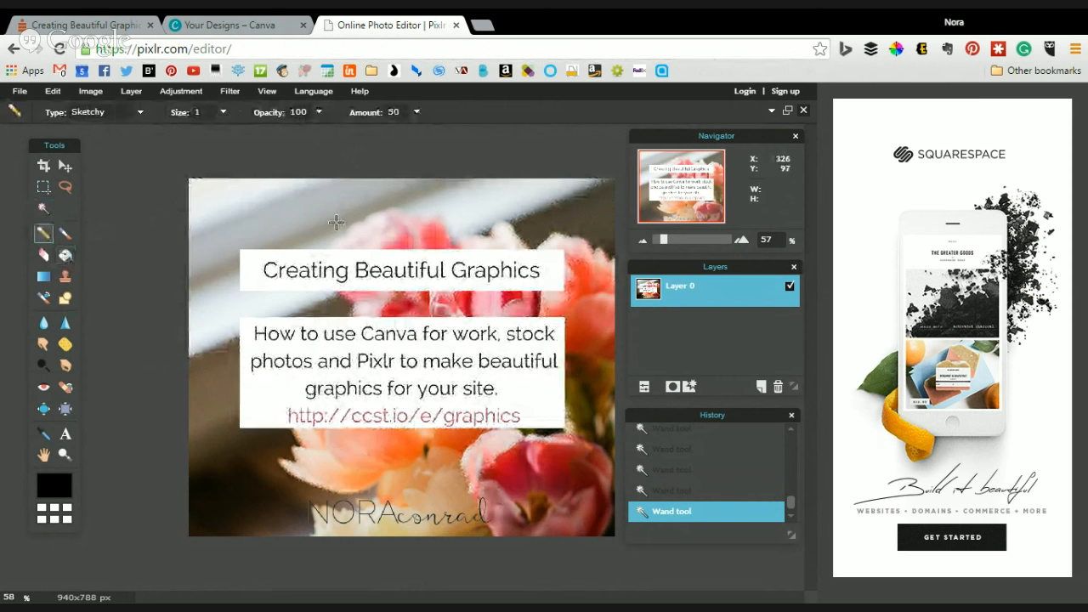
mouse_move(283, 371)
left_mouse_down()
mouse_move(261, 420)
mouse_move(331, 348)
mouse_move(350, 380)
mouse_move(290, 406)
mouse_move(322, 392)
left_mouse_up()
key("ctrl+z")
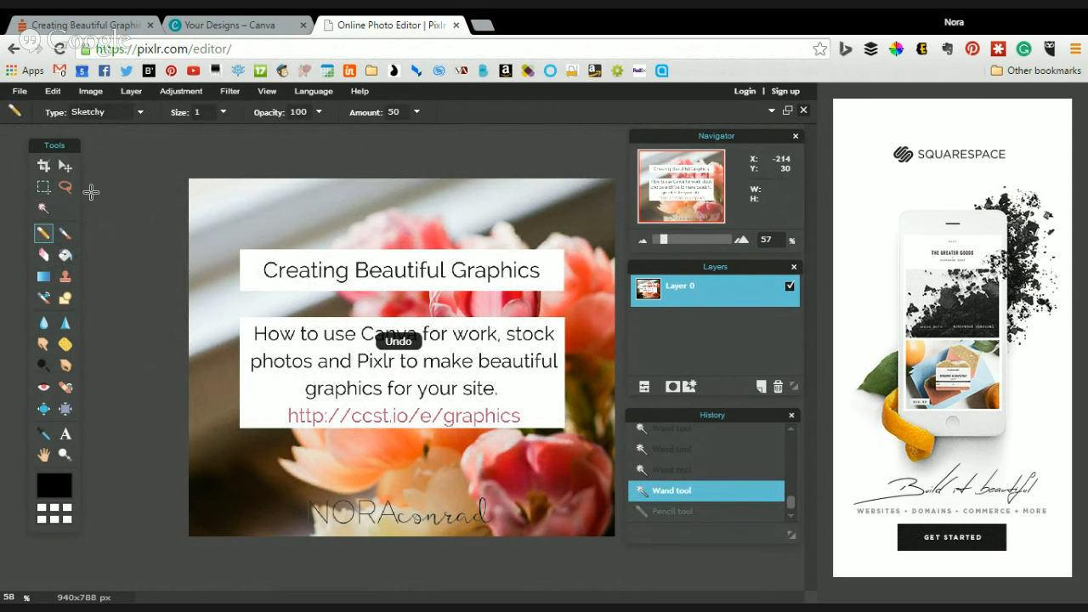
Try dark red 6b2323 as the Brush color, look through the RGB and IMG color modes, and cancel the color change.
left_click(73, 232)
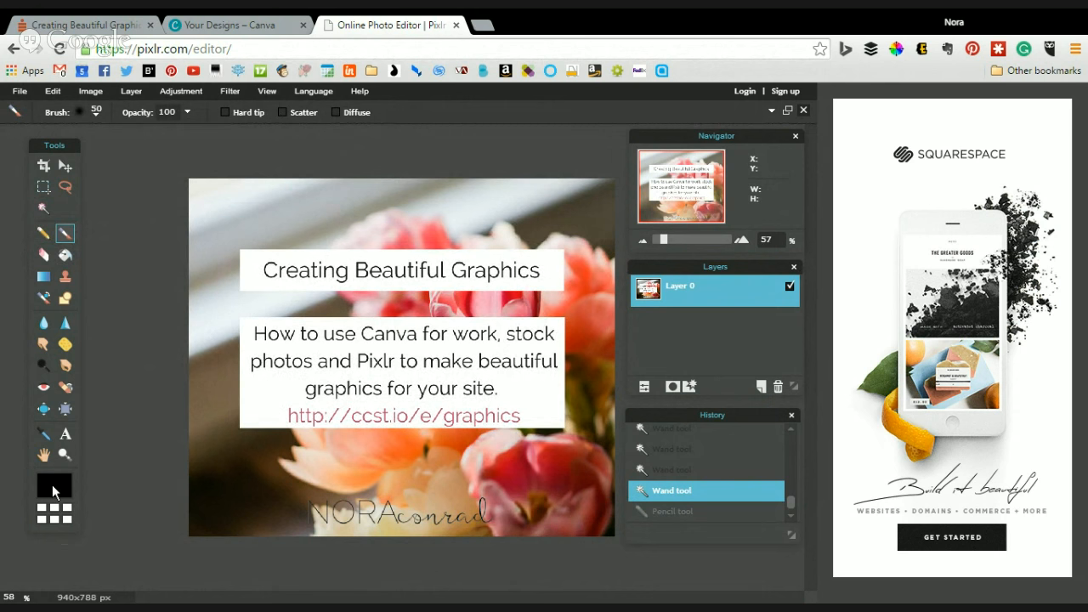
left_click(54, 485)
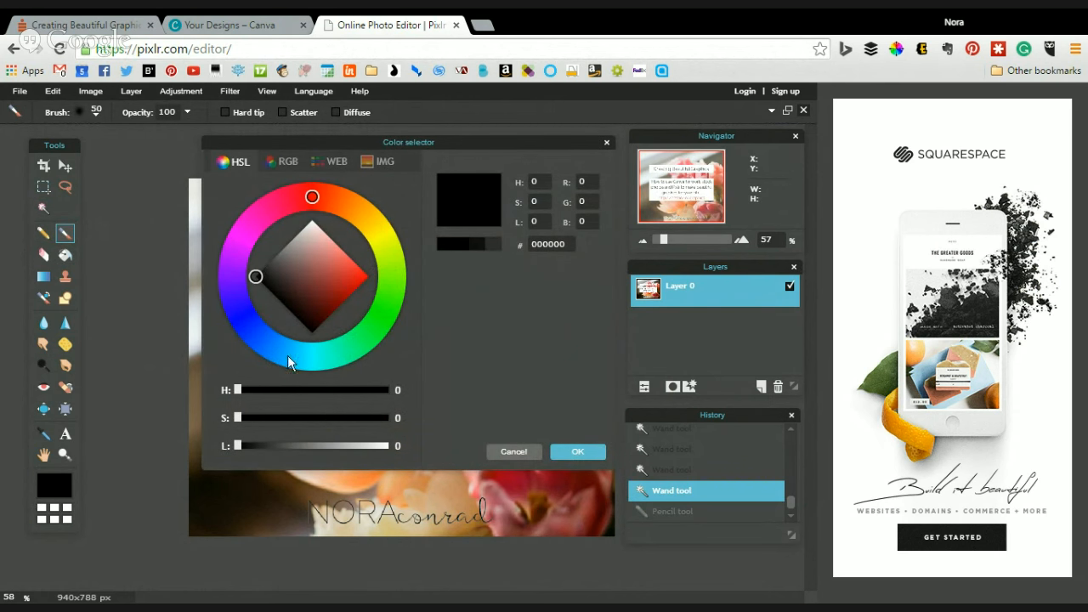
left_click(331, 257)
left_click(317, 294)
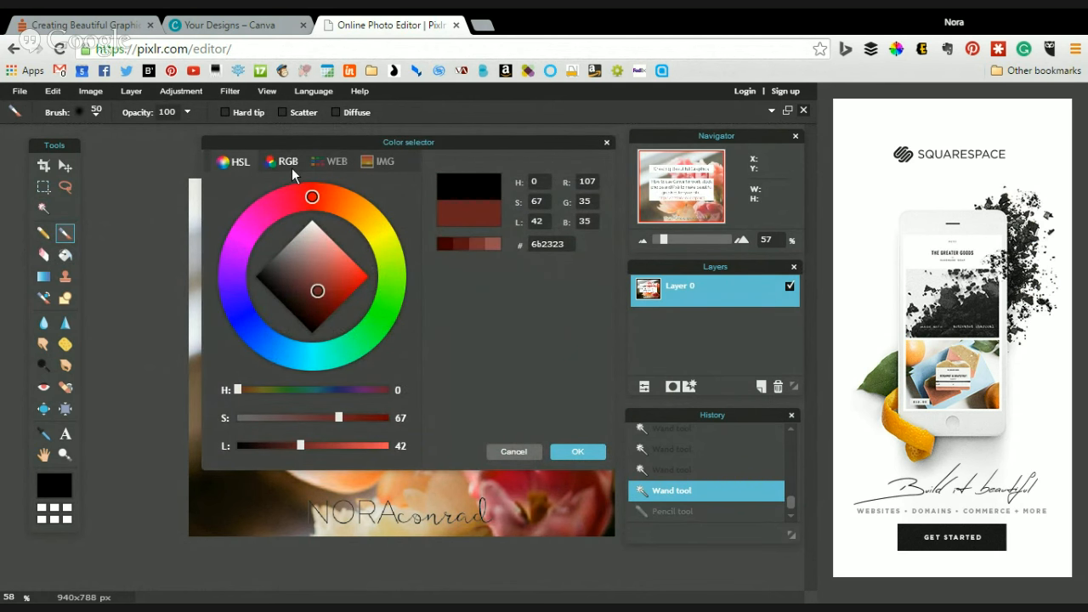
left_click(289, 162)
left_click(362, 161)
left_click(234, 162)
left_click(513, 452)
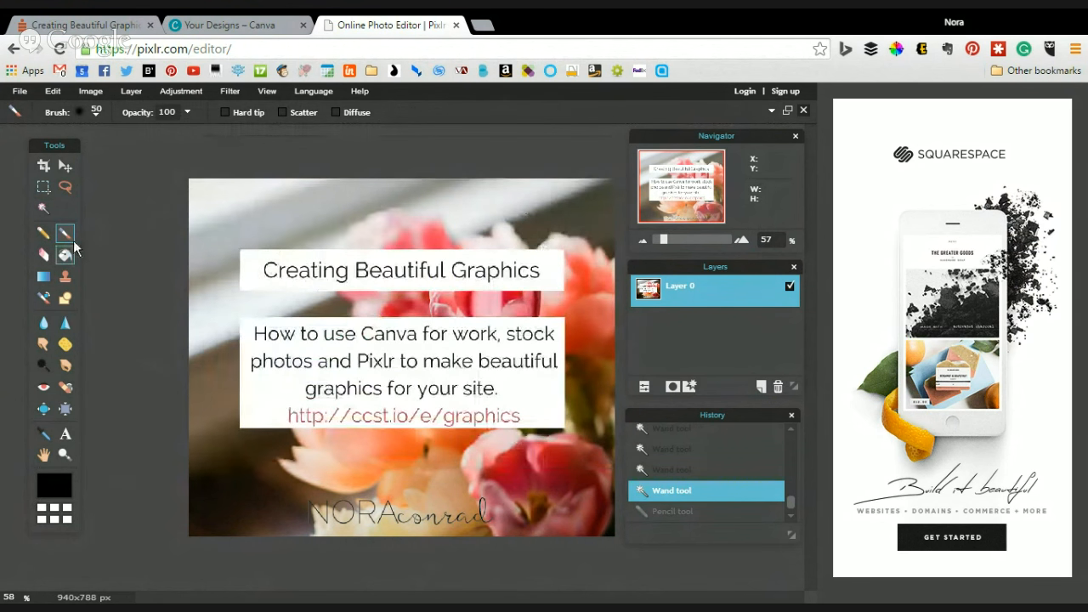
Erase a diagonal strip across the title box and fill the erased area with a muted red using the Paint Bucket.
left_click(44, 255)
left_click_drag(401, 204, 200, 346)
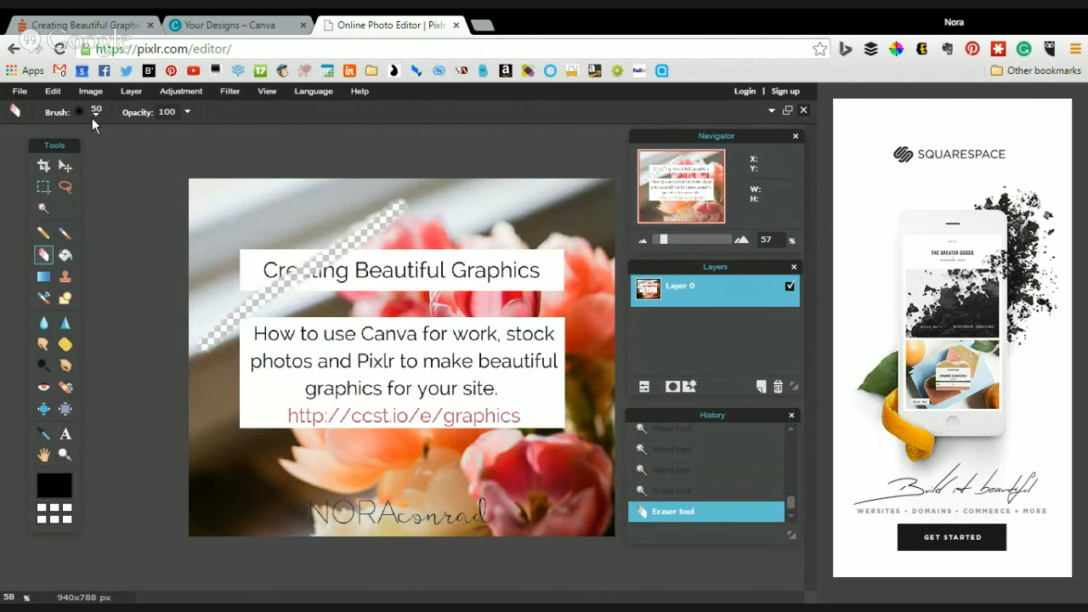
left_click(65, 254)
left_click(44, 487)
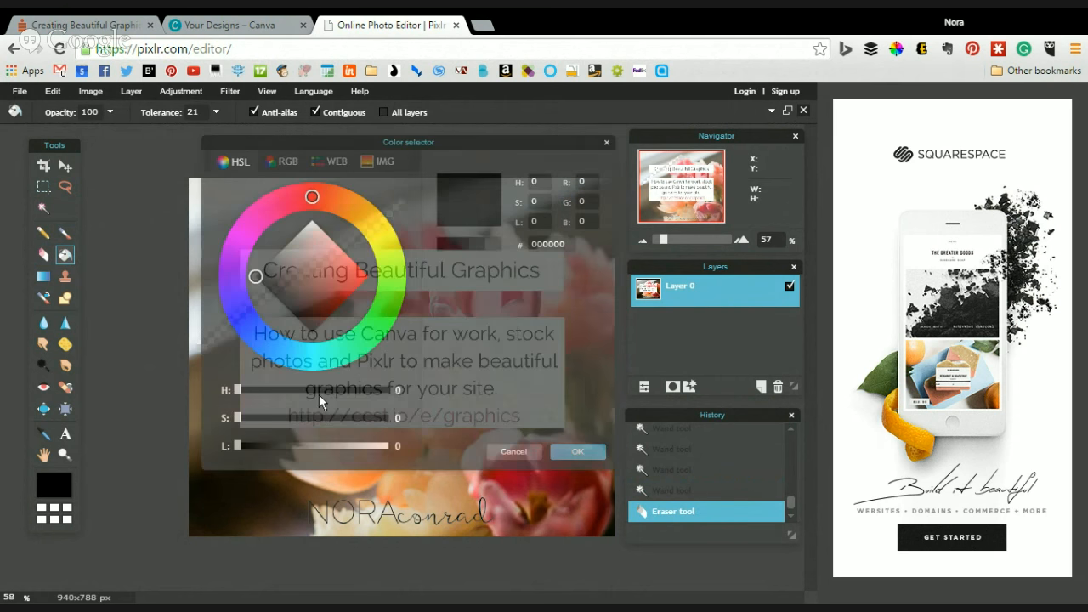
left_click(316, 271)
left_click(578, 451)
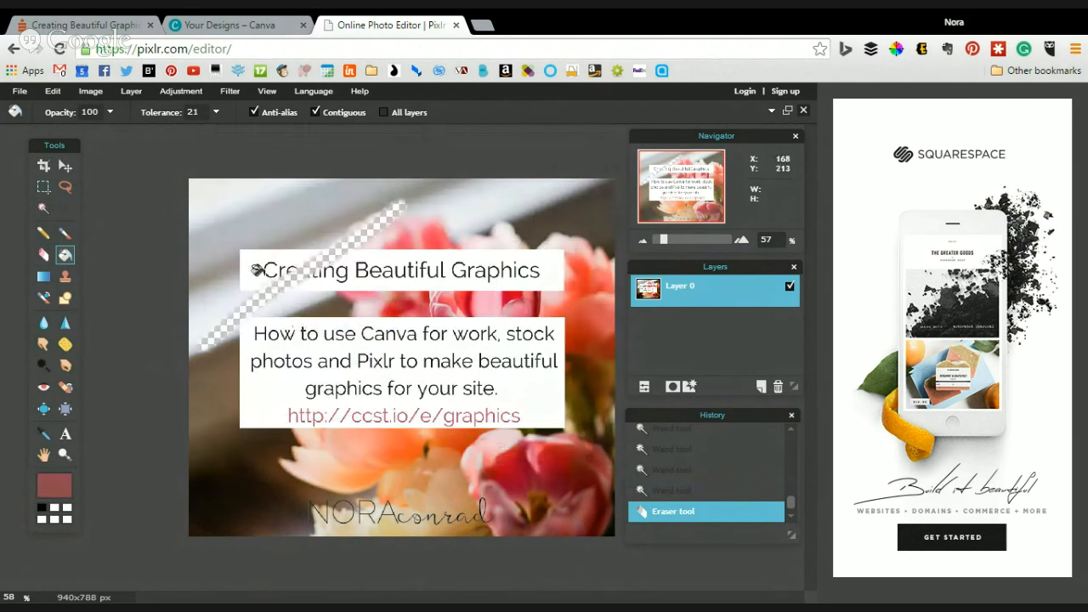
left_click(283, 274)
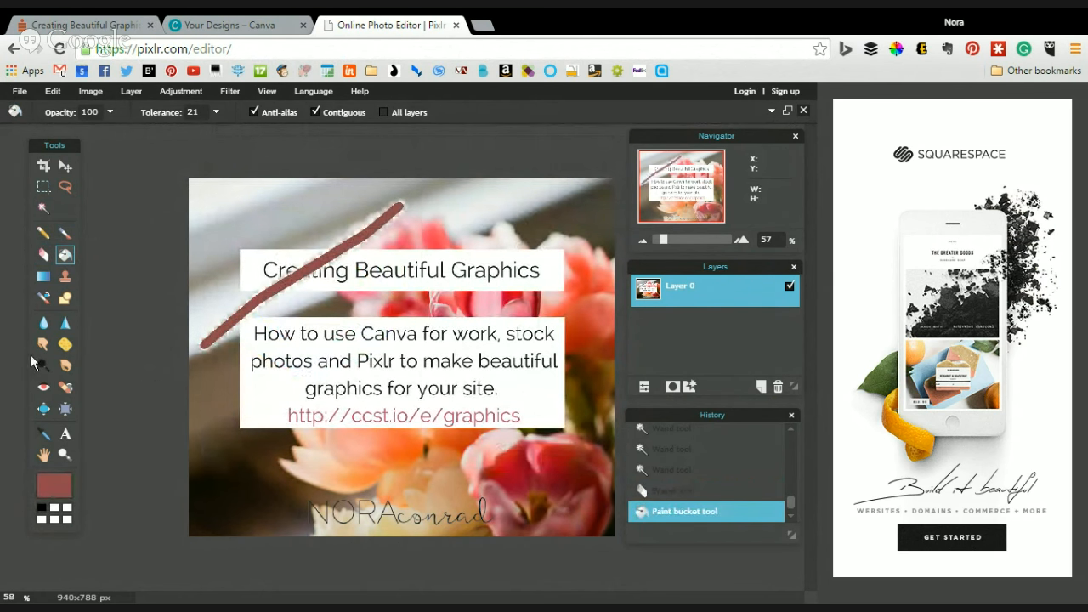
Fill a new layer with a diagonal linear gradient from the upper left to the lower right, using the dark-to-bright magenta preset.
left_click(43, 277)
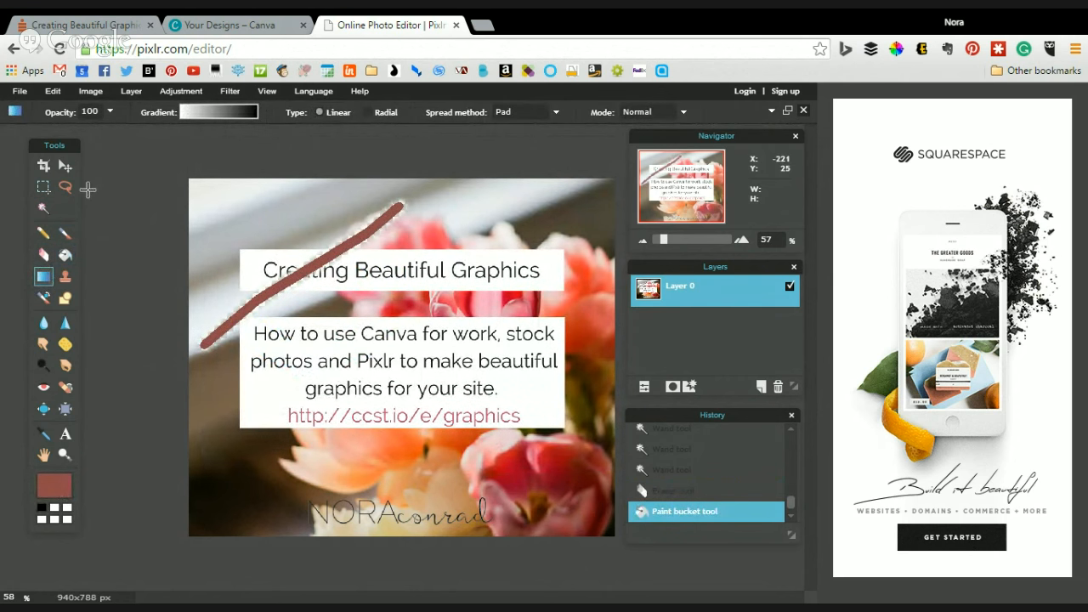
left_click(213, 112)
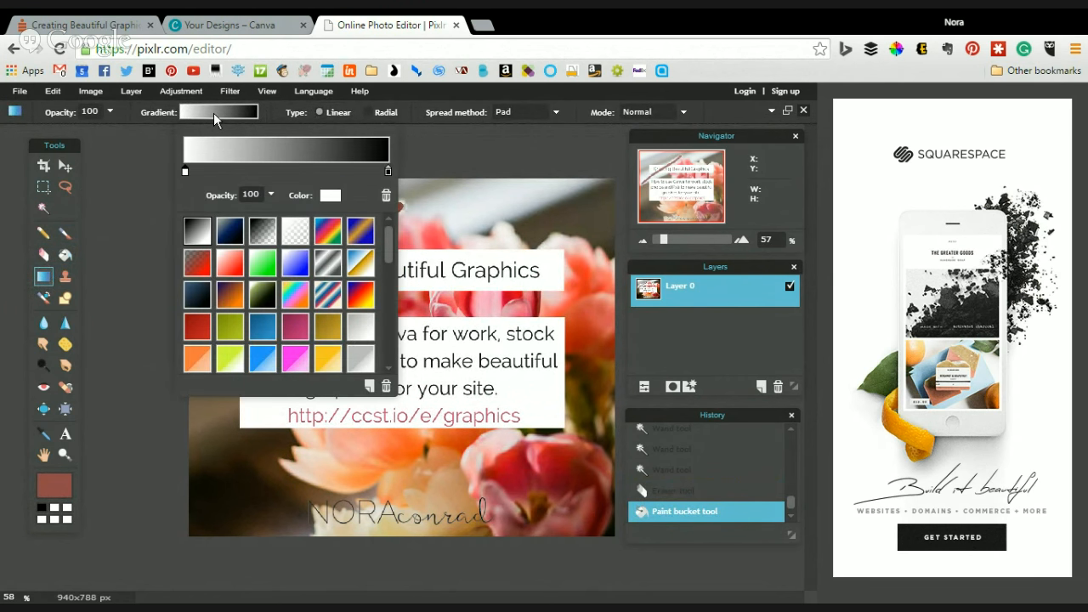
left_click(299, 339)
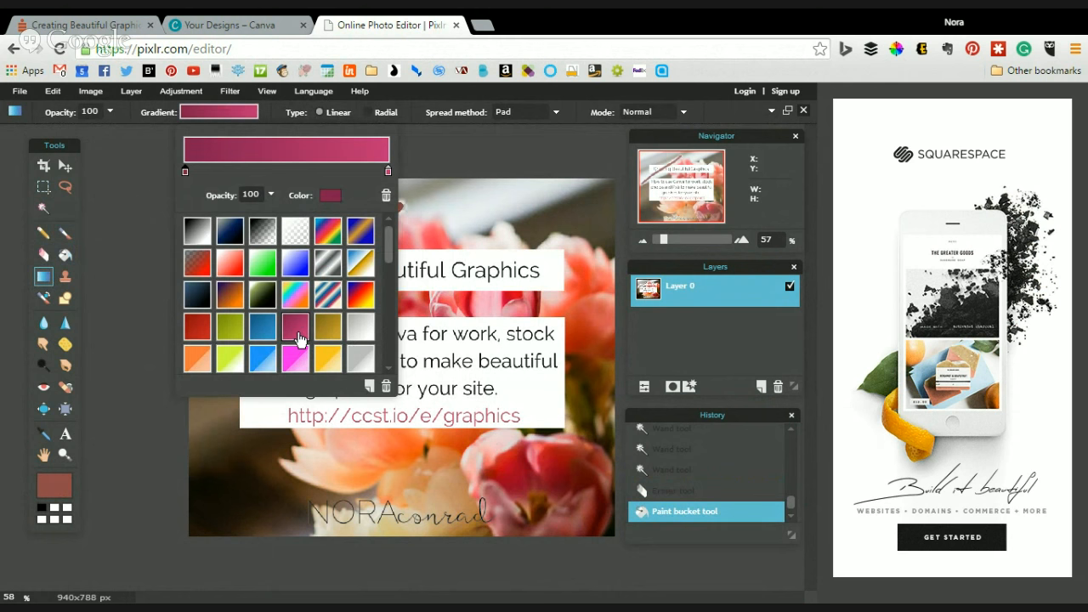
left_click(462, 151)
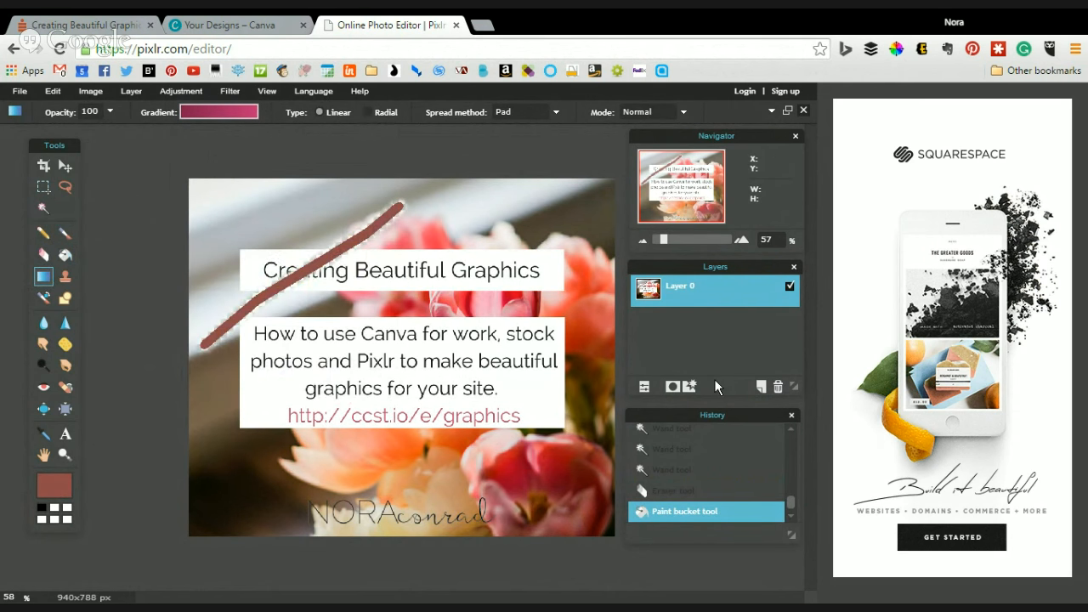
left_click(763, 386)
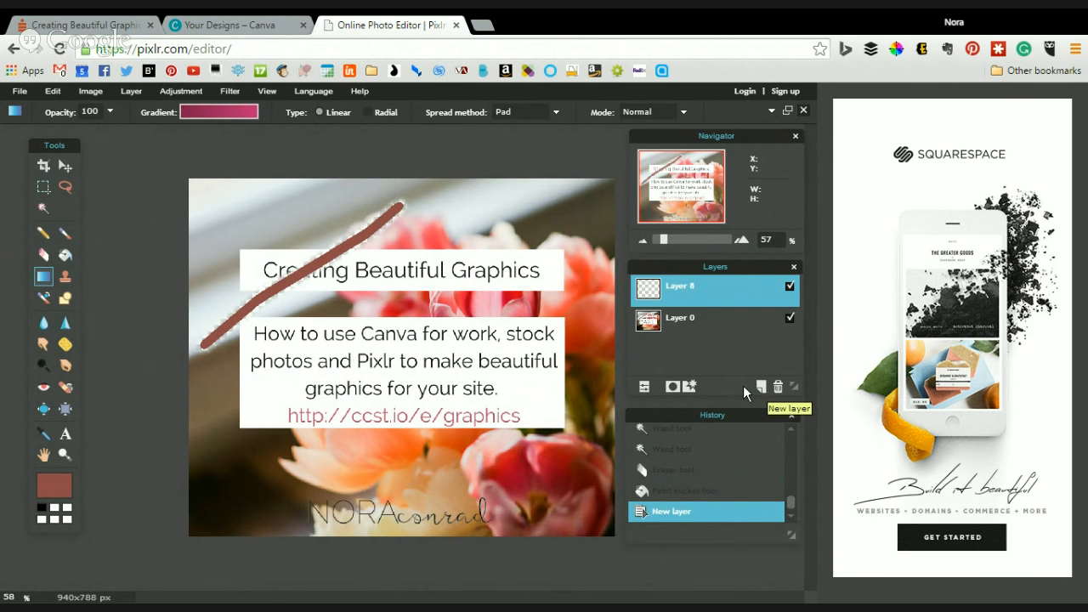
left_click_drag(266, 216, 527, 504)
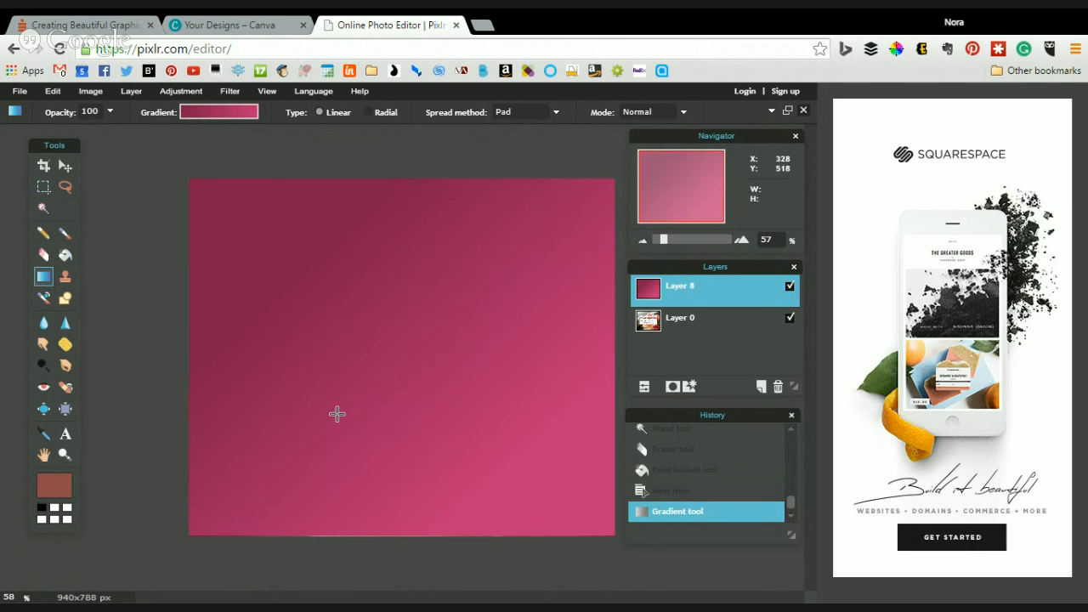
Show the layer settings and try the Erase, Darken and Layer blend modes on the gradient layer.
left_click(686, 328)
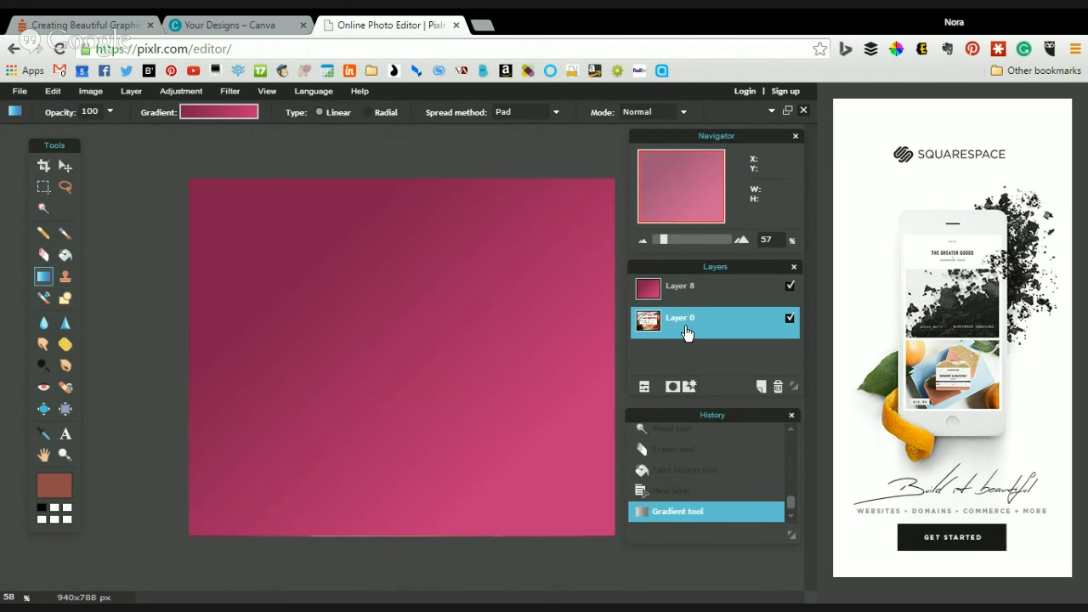
left_click(686, 316)
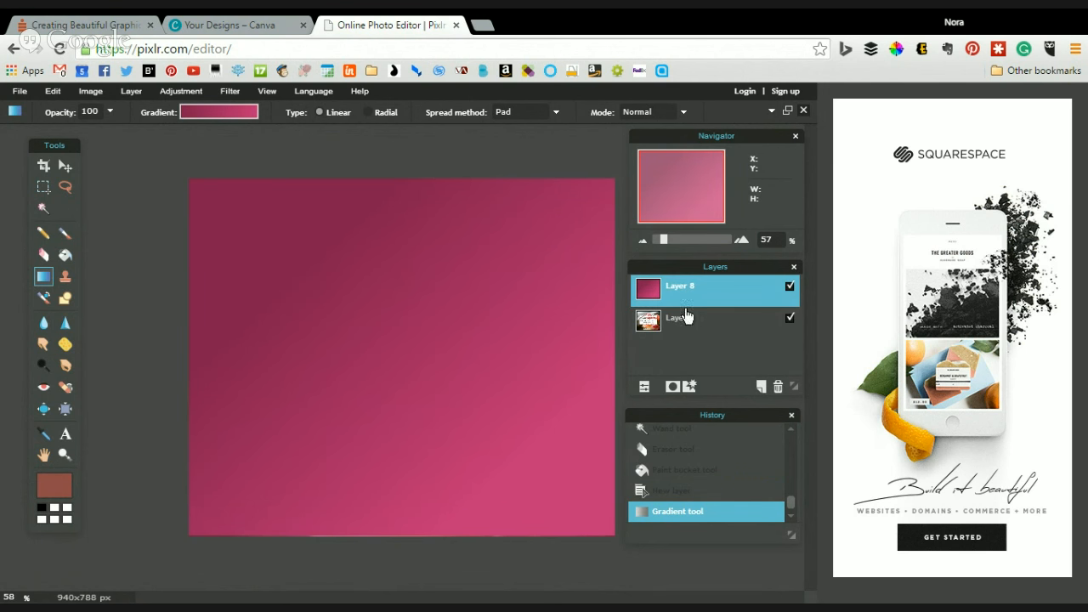
left_click(644, 387)
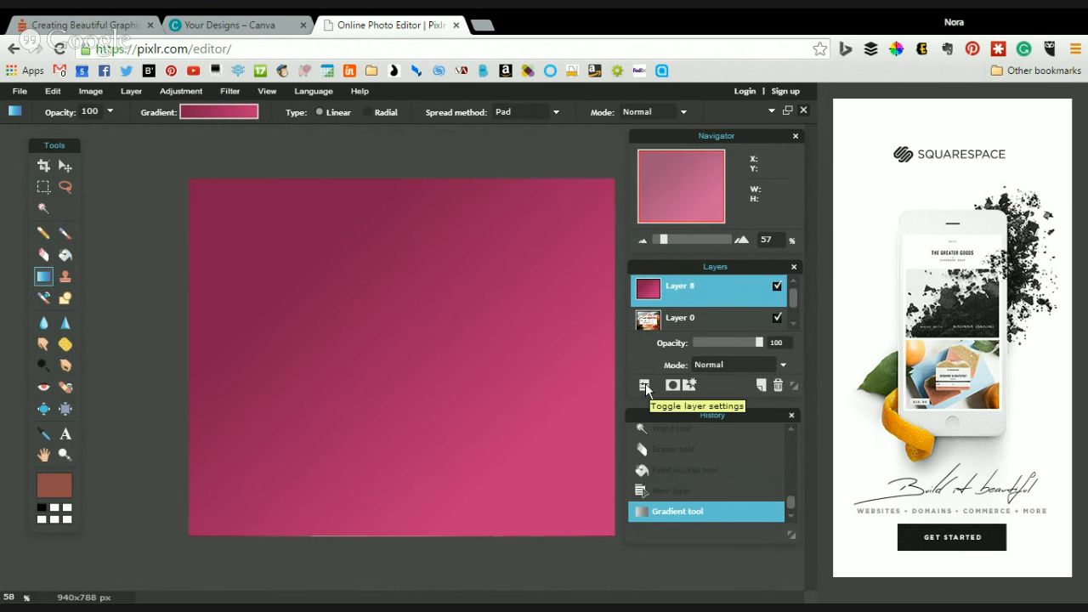
left_click(721, 365)
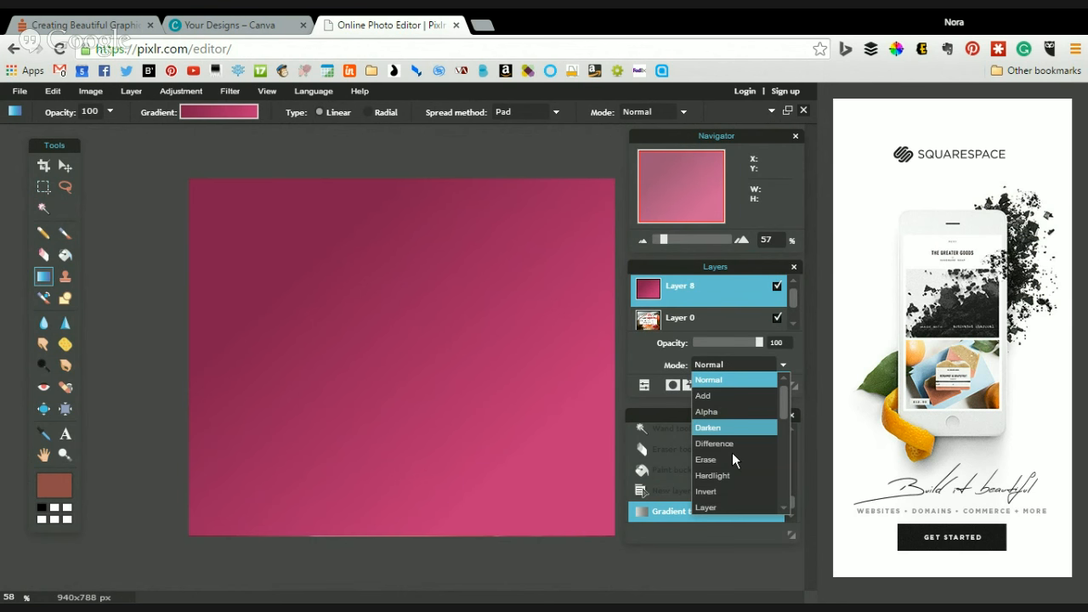
left_click(731, 459)
left_click(730, 363)
left_click(726, 431)
left_click(730, 364)
scroll(725, 455, "down", 2)
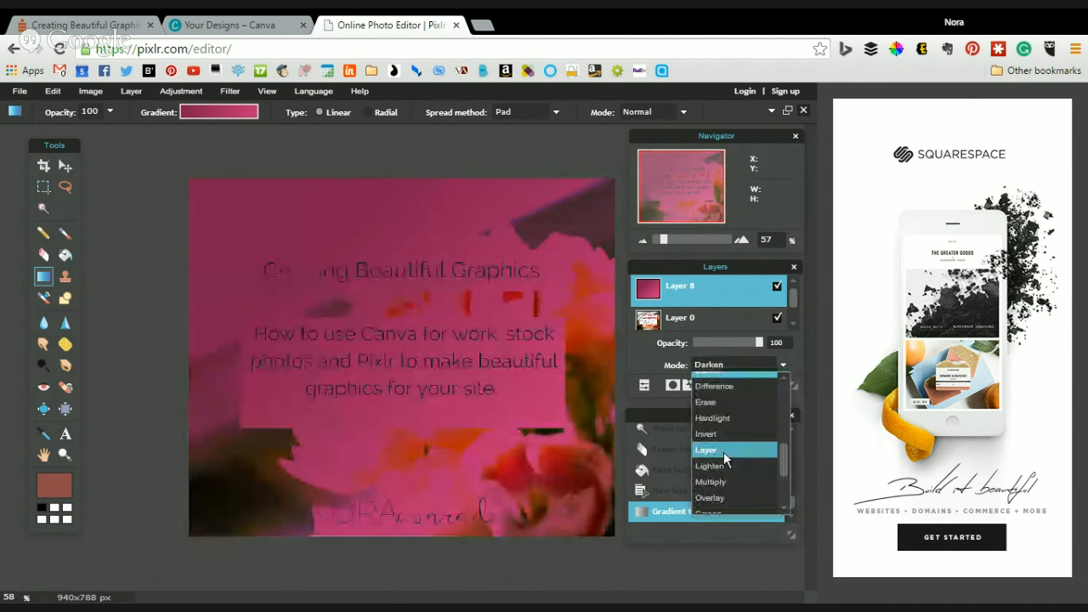
left_click(725, 450)
Try the gradient layer in Multiply mode at 89 opacity and delete the layer.
left_click(764, 364)
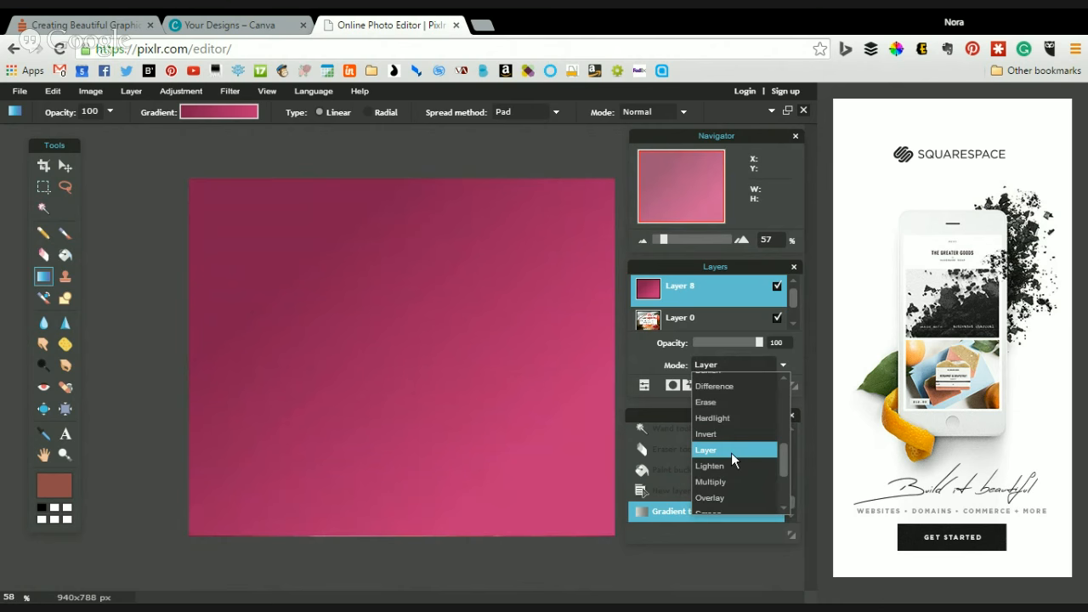
left_click(723, 482)
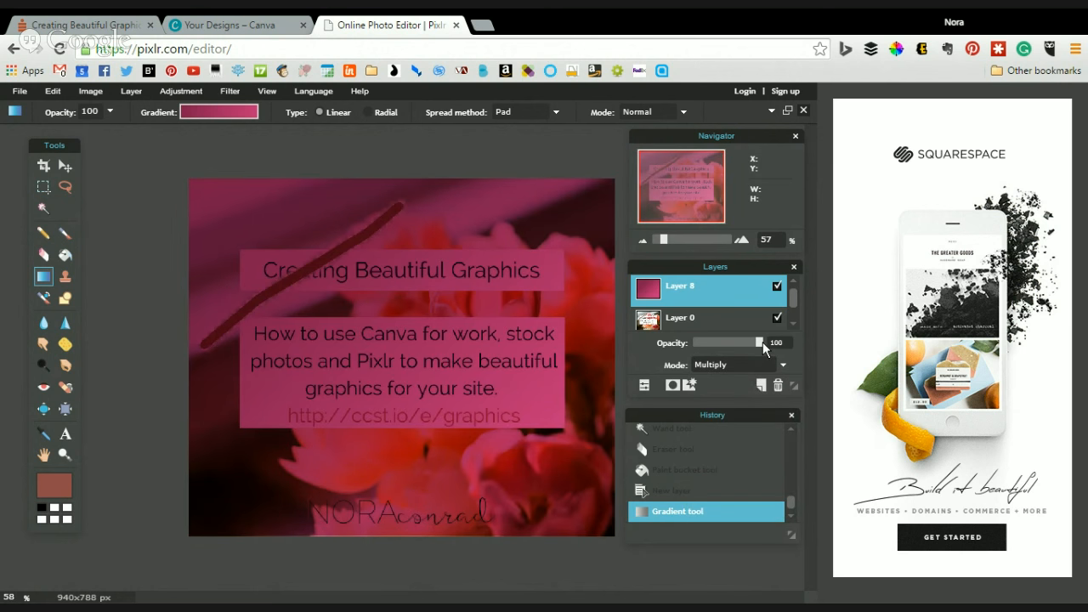
mouse_move(762, 342)
left_mouse_down()
mouse_move(729, 351)
mouse_move(752, 342)
left_mouse_up()
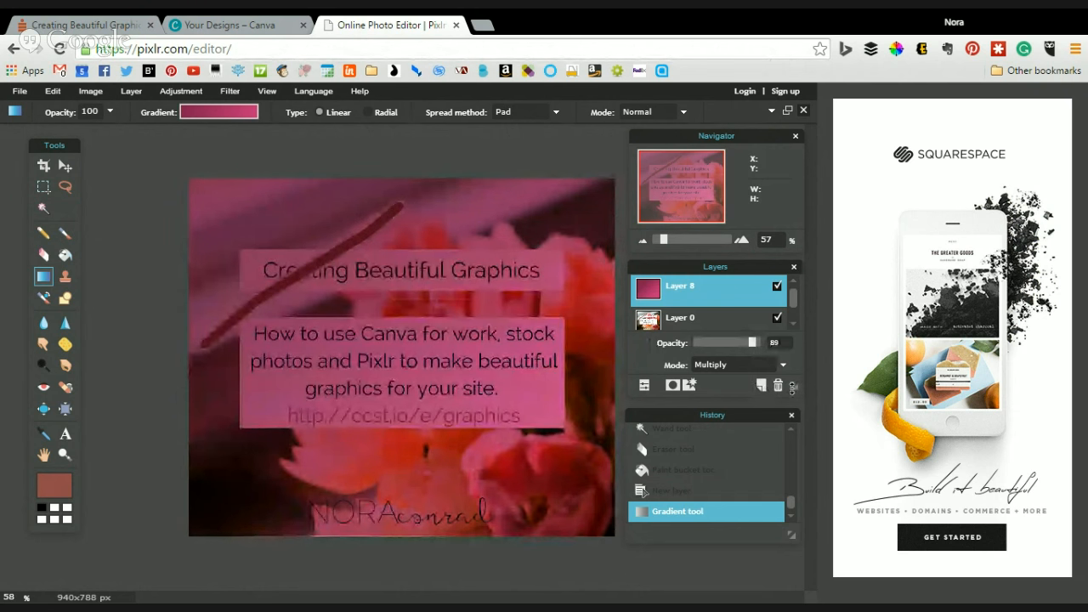
left_click(777, 388)
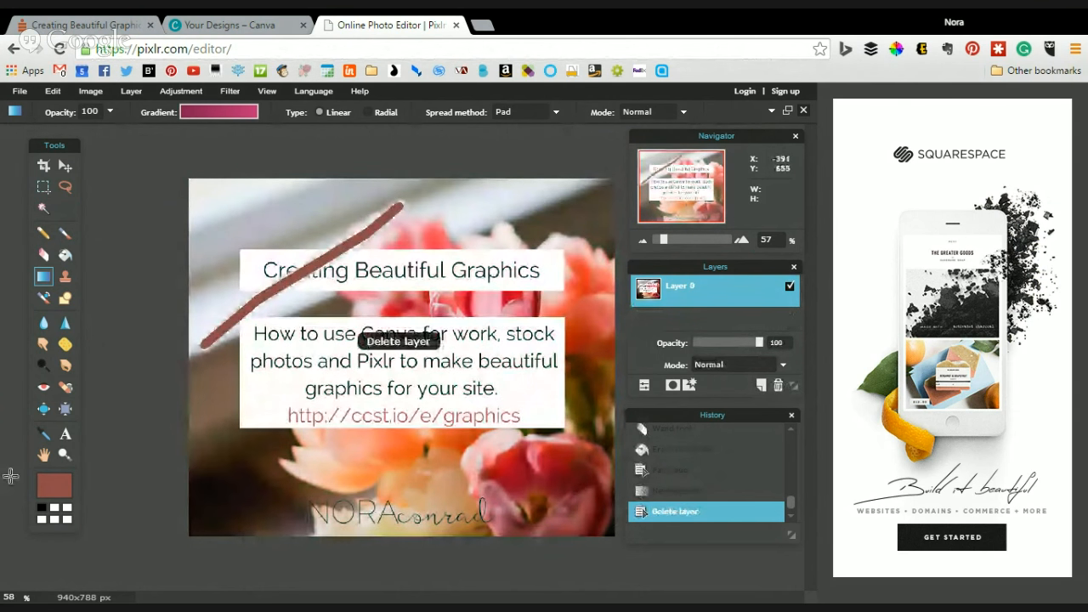
Clone the pale background over the upper end of the red stroke, and clone the red tulip onto the lower text box.
left_click(64, 277)
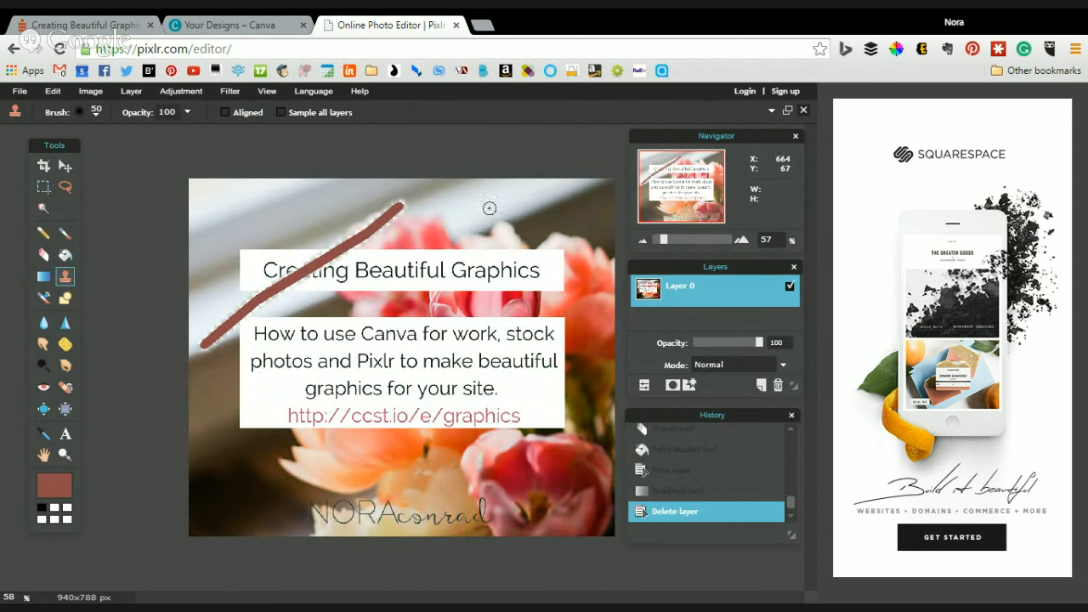
left_click(314, 228)
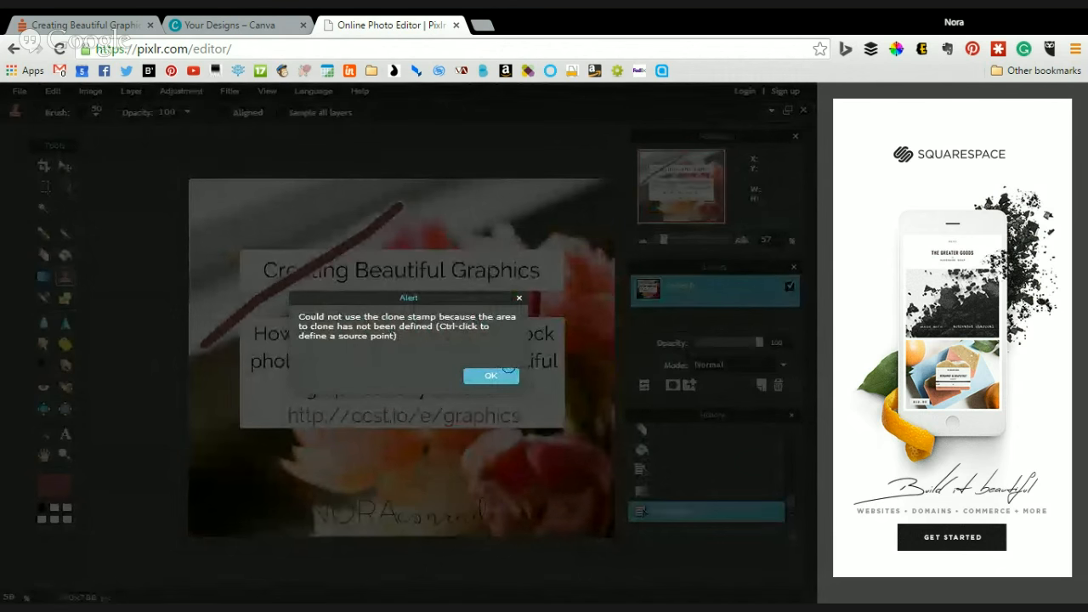
left_click(502, 377)
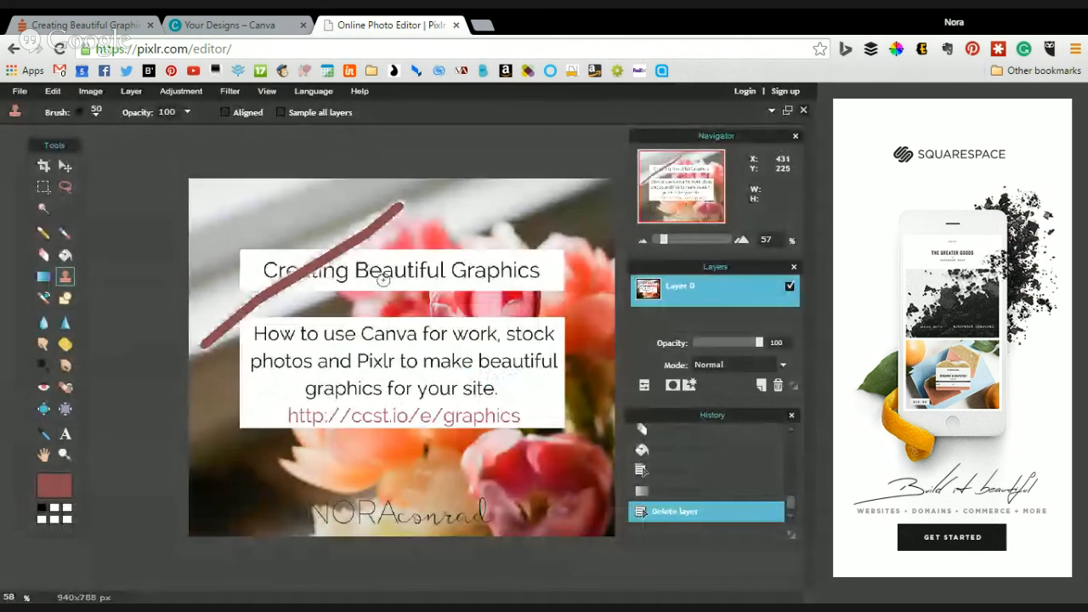
left_click(319, 223, "ctrl")
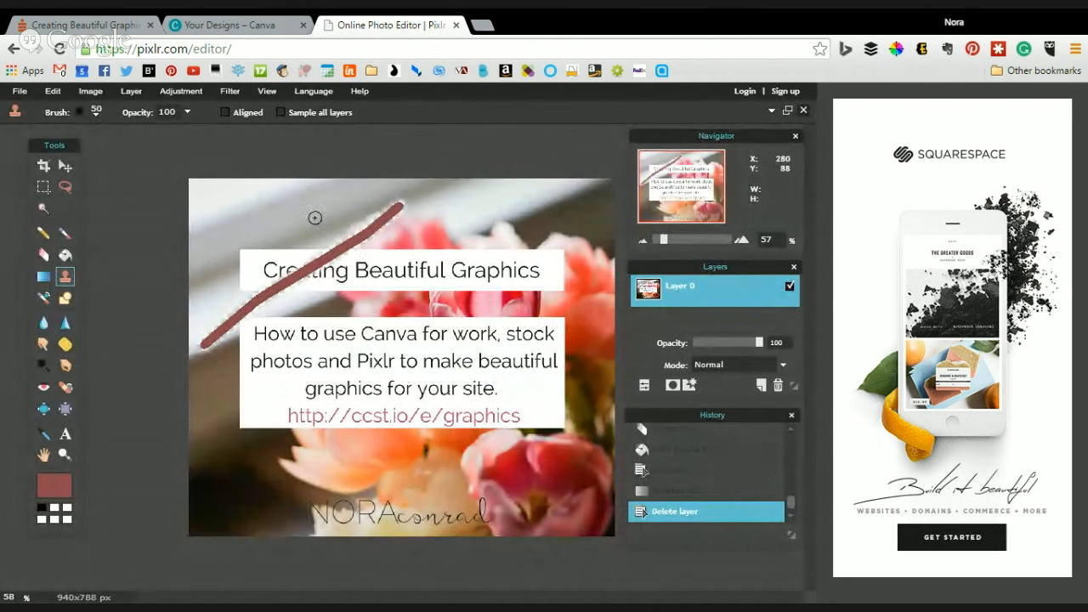
mouse_move(344, 240)
left_mouse_down()
mouse_move(379, 219)
mouse_move(332, 243)
mouse_move(387, 234)
mouse_move(401, 211)
mouse_move(367, 228)
mouse_move(395, 208)
left_mouse_up()
mouse_move(420, 343)
left_mouse_down()
mouse_move(384, 366)
mouse_move(480, 325)
mouse_move(434, 365)
mouse_move(492, 318)
mouse_move(424, 349)
mouse_move(421, 324)
mouse_move(378, 320)
mouse_move(447, 357)
mouse_move(519, 346)
mouse_move(396, 417)
left_mouse_up()
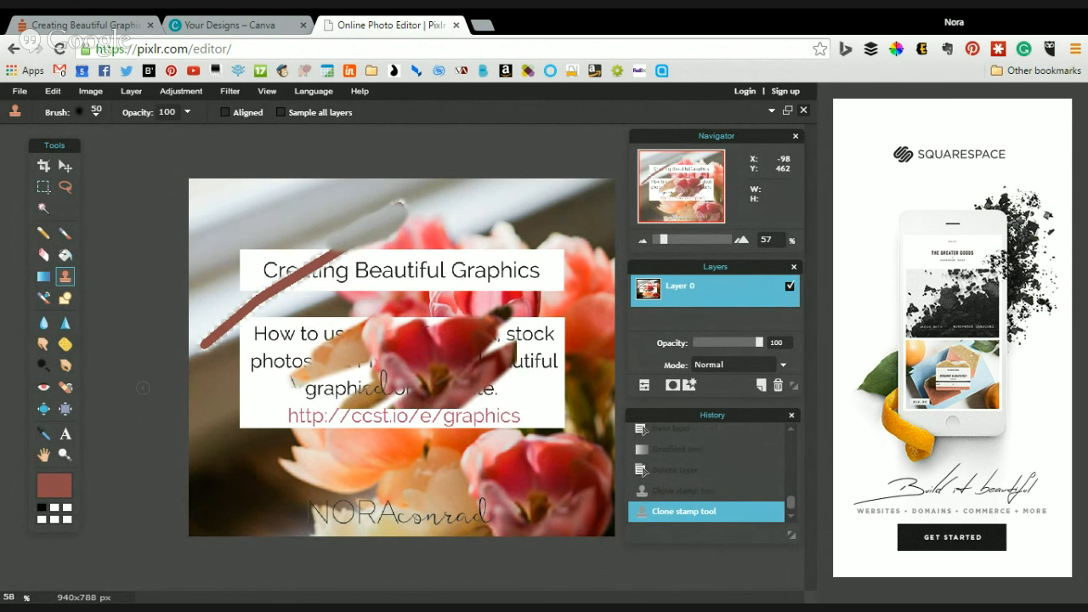
Recolor the cloned tulip and the lower-left flower with the Color replace tool, using pale pink sampled between the text boxes.
left_click(44, 296)
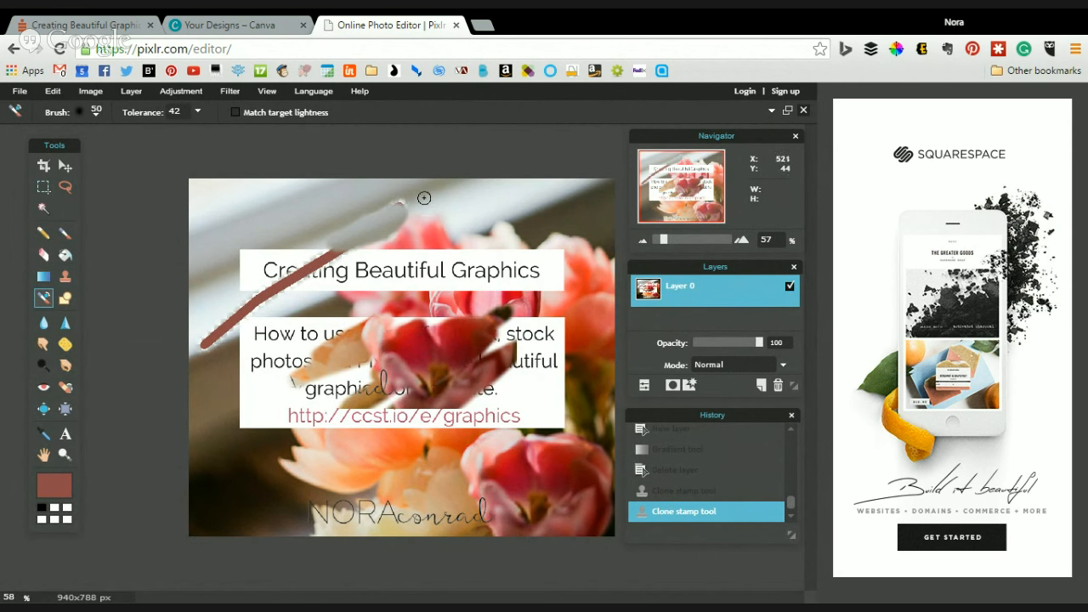
left_click(362, 347)
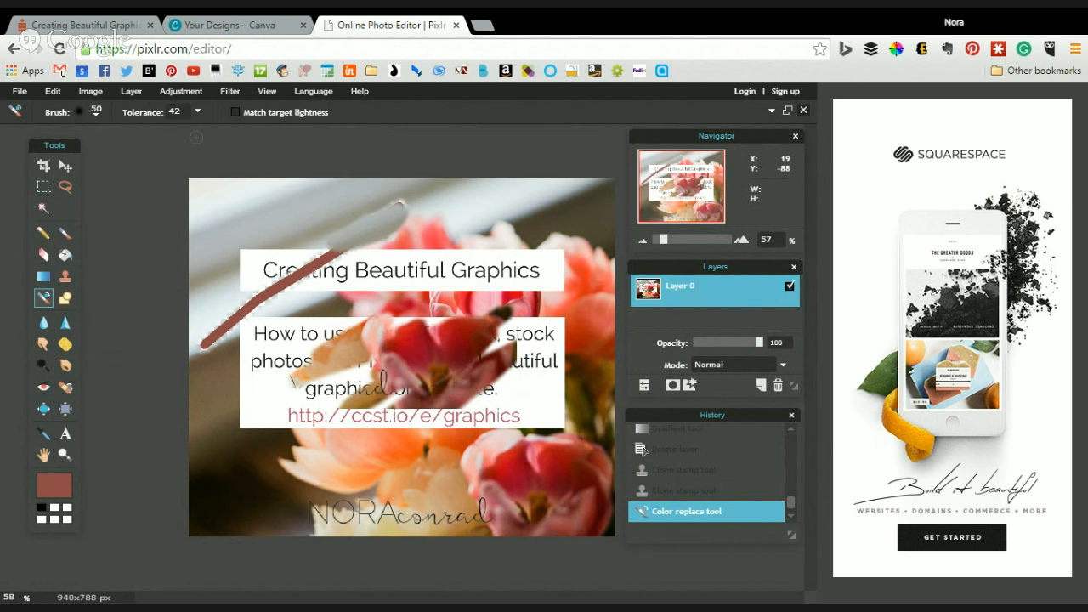
key("i")
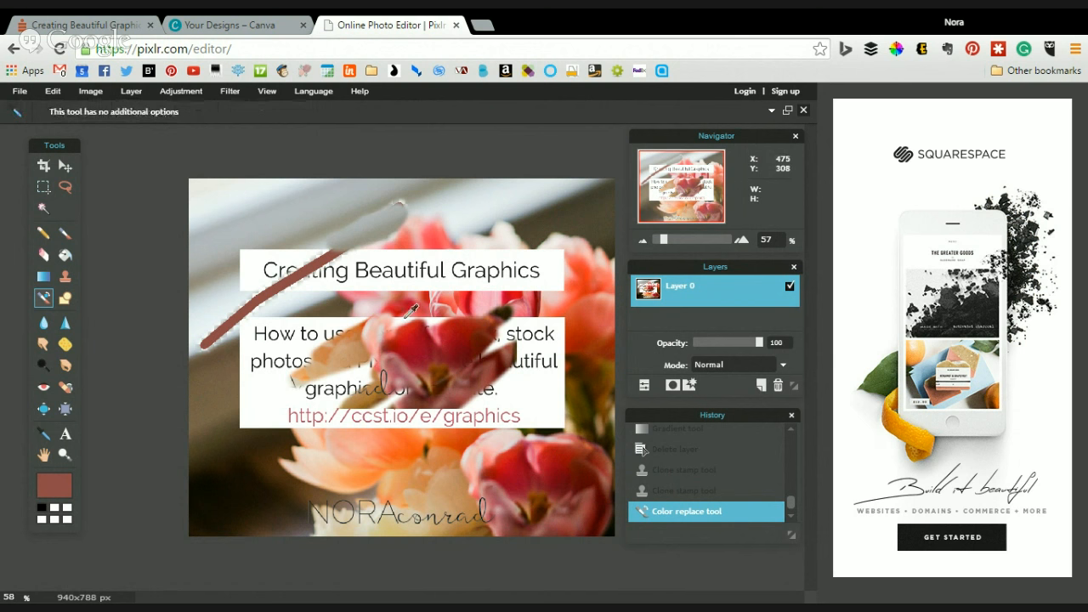
left_click(365, 311, "alt")
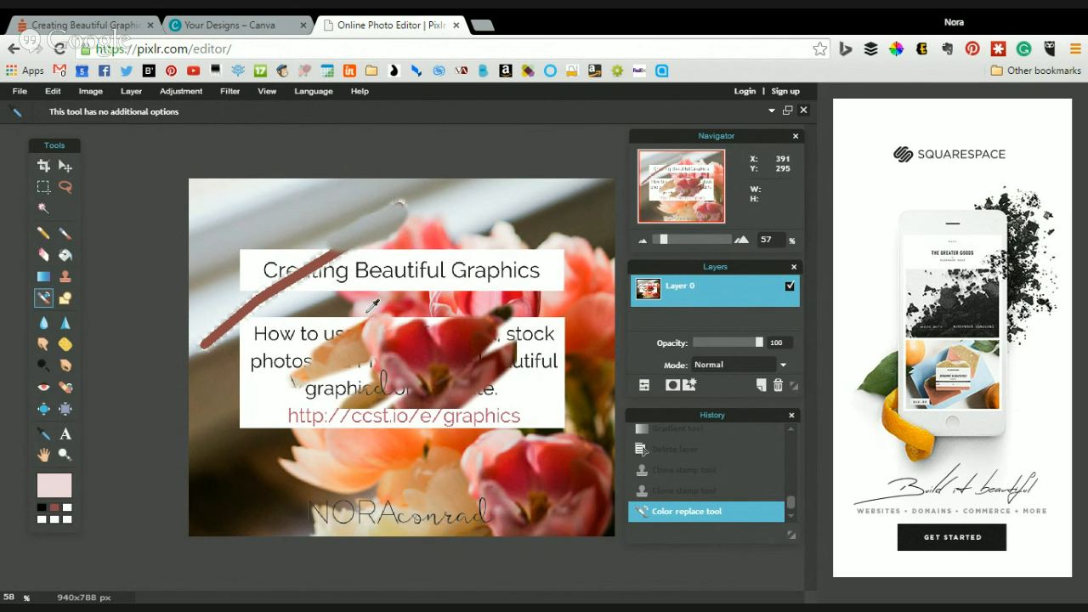
left_click_drag(438, 358, 446, 360)
mouse_move(469, 305)
left_mouse_down()
mouse_move(401, 352)
mouse_move(384, 399)
mouse_move(283, 413)
mouse_move(385, 448)
mouse_move(284, 450)
mouse_move(323, 469)
mouse_move(251, 532)
left_mouse_up()
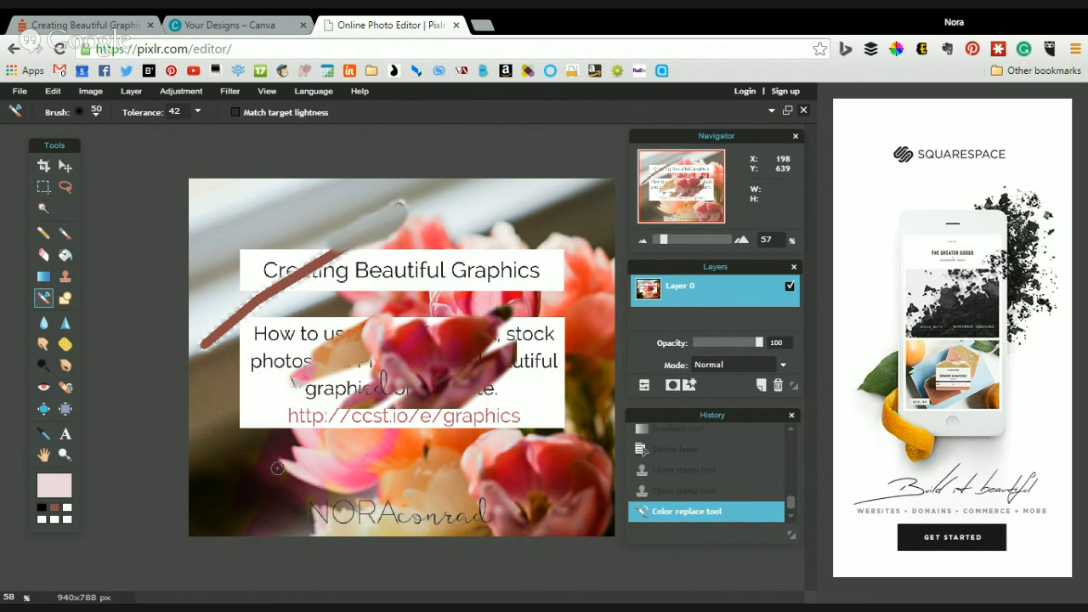
left_click_drag(277, 468, 334, 426)
Sample the pale blue-grey background beside the flowers and color-replace the lower-right tulip and the petals along the right edge with it.
key("i")
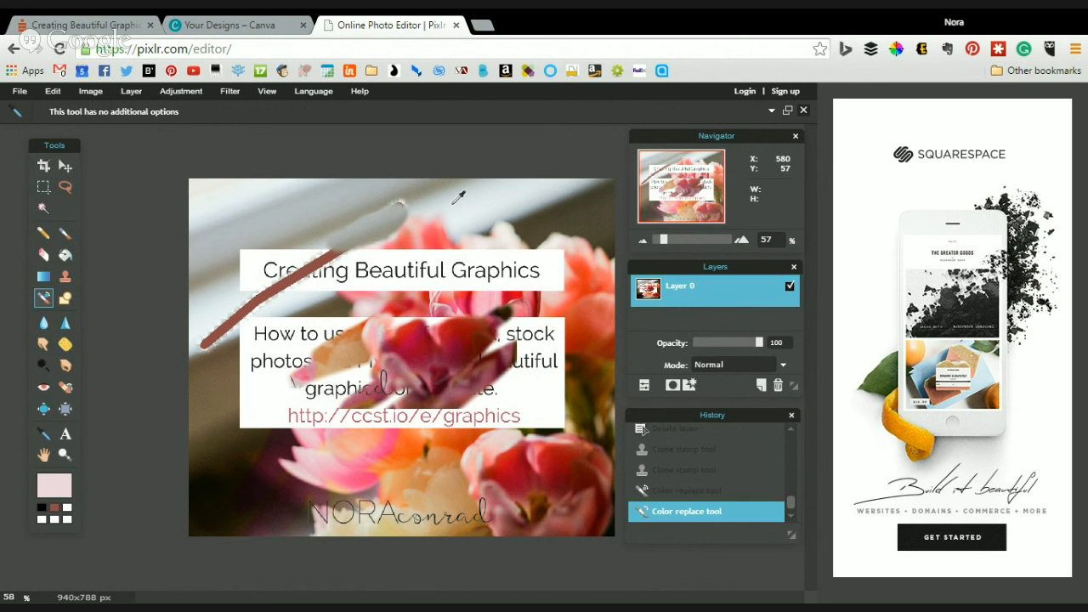
left_click(476, 204, "alt")
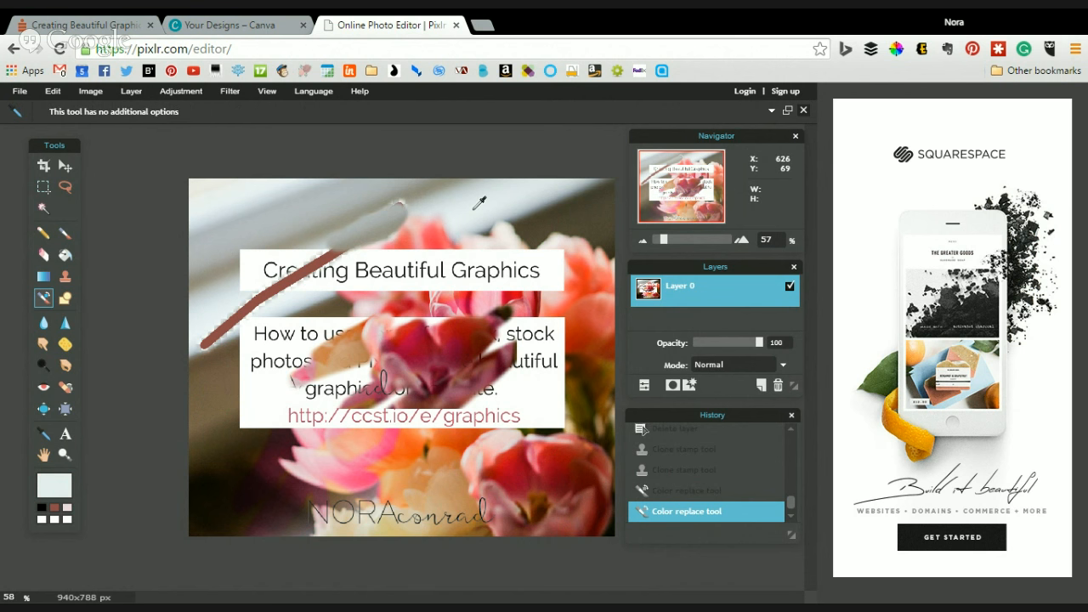
mouse_move(535, 297)
left_mouse_down()
mouse_move(548, 324)
mouse_move(545, 395)
mouse_move(569, 451)
mouse_move(535, 506)
mouse_move(563, 506)
mouse_move(526, 518)
mouse_move(485, 505)
mouse_move(540, 442)
mouse_move(442, 487)
mouse_move(502, 455)
mouse_move(376, 493)
left_mouse_up()
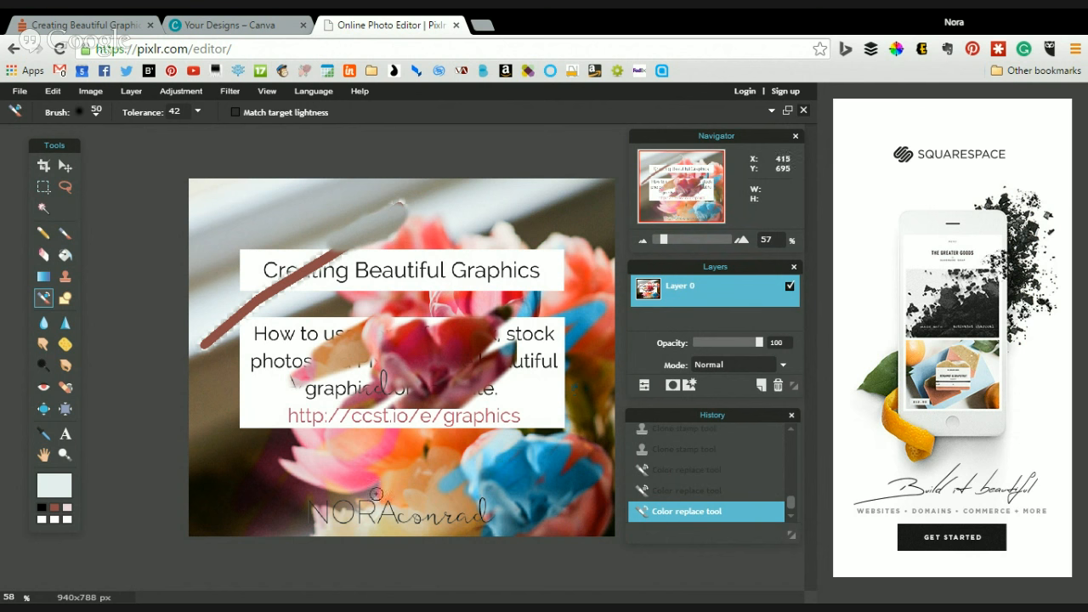
Draw a large filled black rectangle over most of the graphic and blur a spot on the right-hand flowers.
left_click(64, 298)
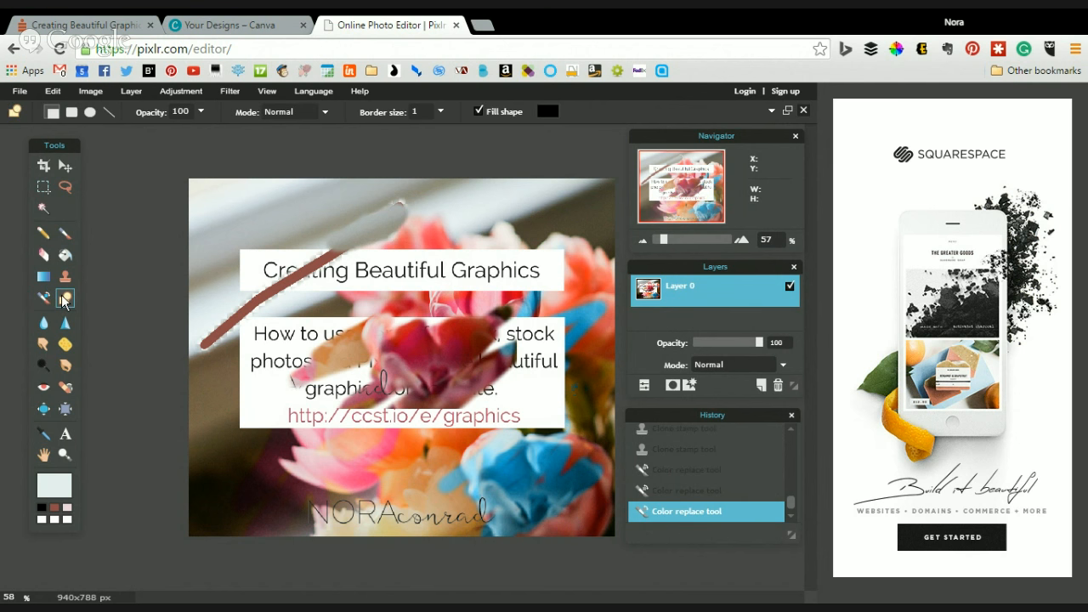
left_click_drag(516, 228, 206, 503)
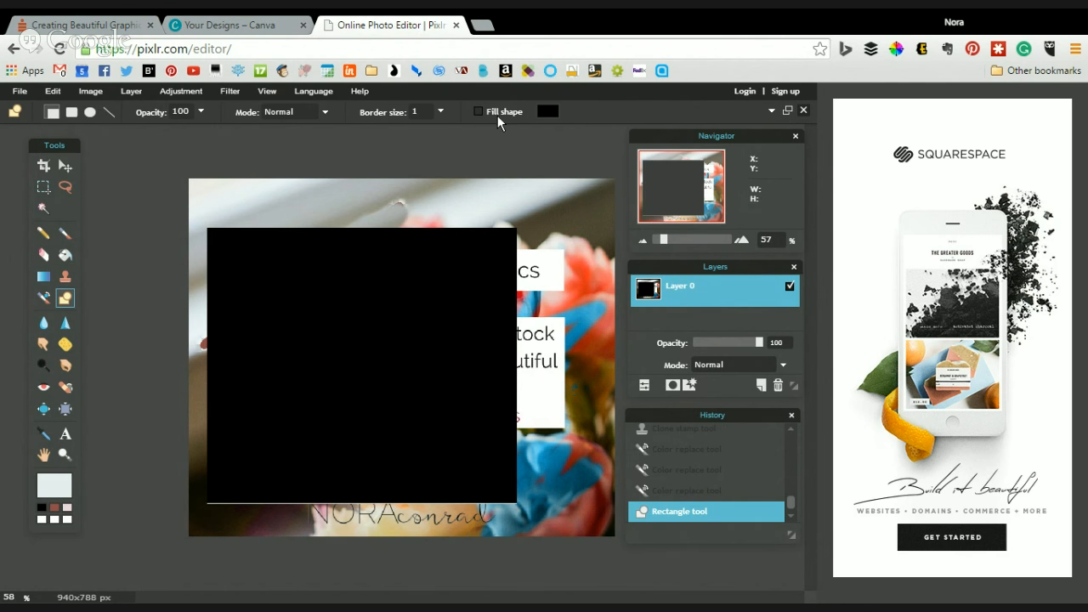
left_click(44, 325)
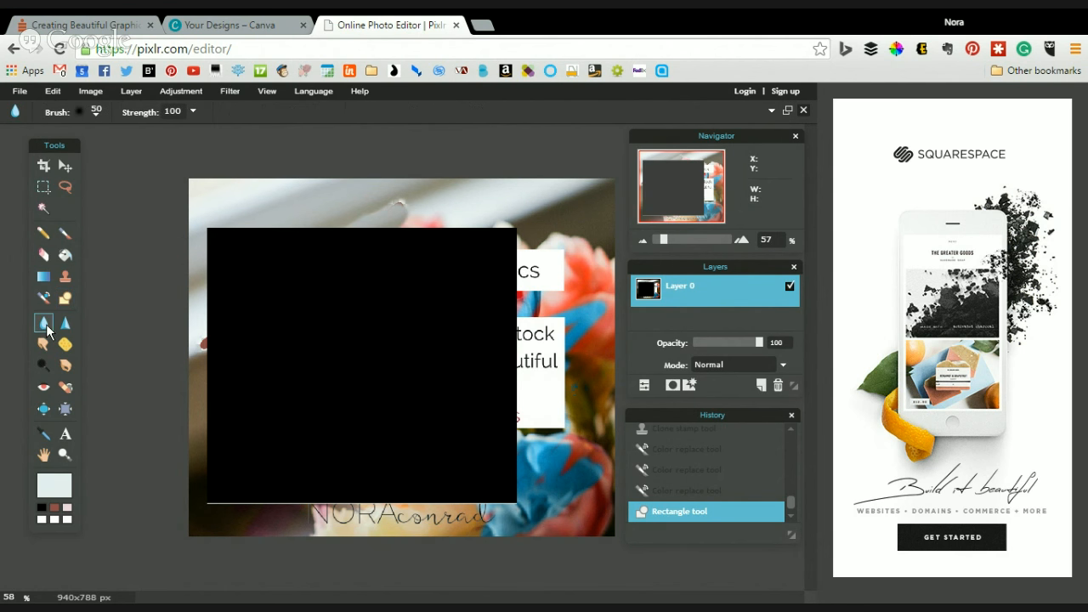
left_click(586, 338)
Smudge the right end of the upper text box down toward the lower text box at strength 50.
left_click(65, 323)
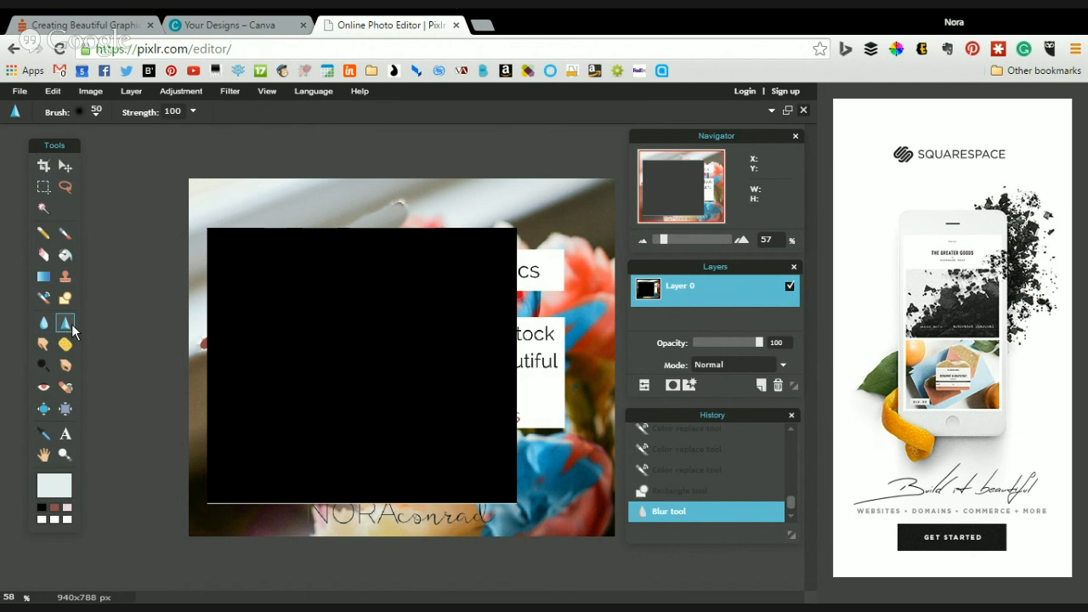
left_click(40, 342)
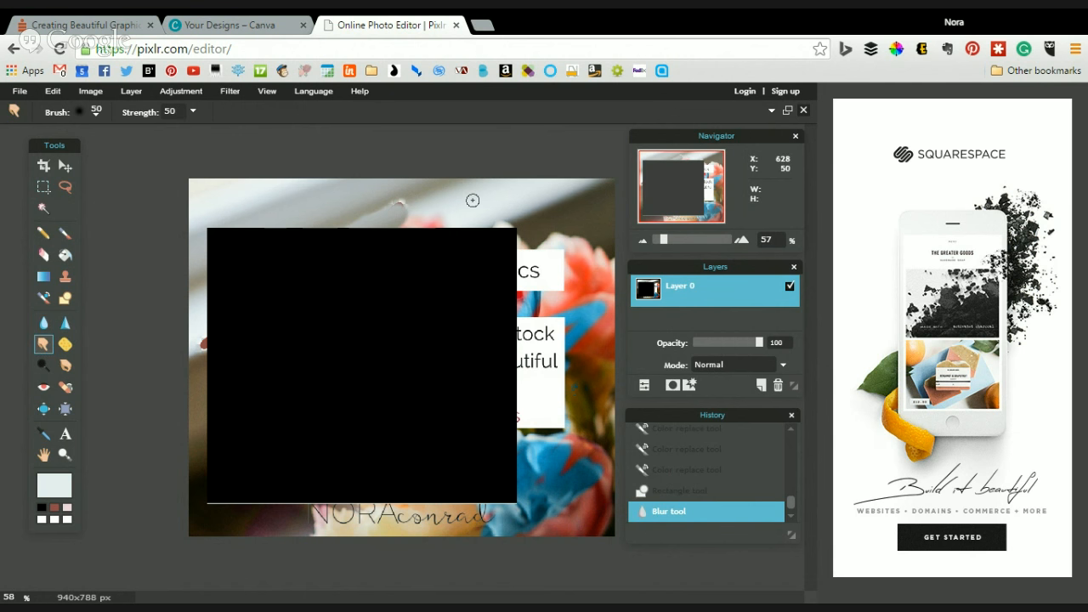
left_click_drag(534, 242, 563, 327)
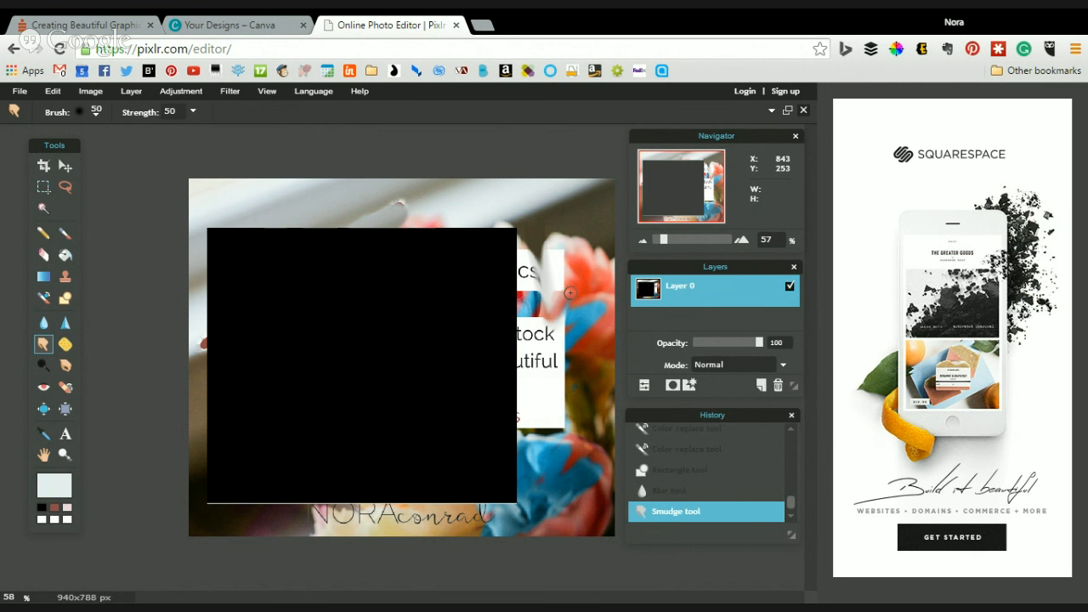
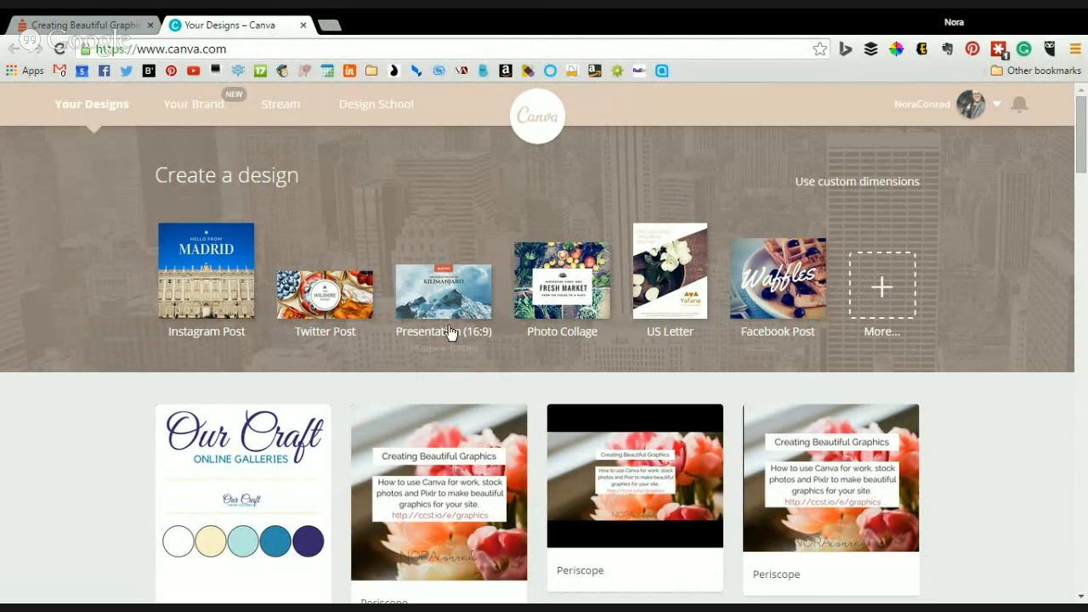
Look through the existing Canva designs and briefly show the custom dimensions fields for a new design.
scroll(617, 263, "down", 10)
scroll(617, 266, "down", 10)
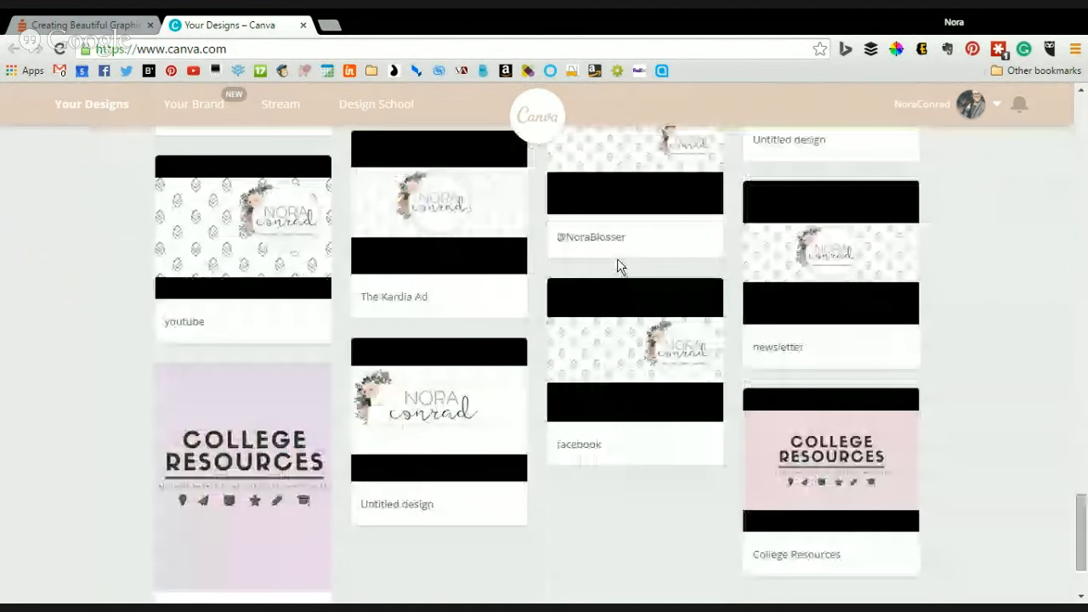
scroll(718, 273, "up", 15)
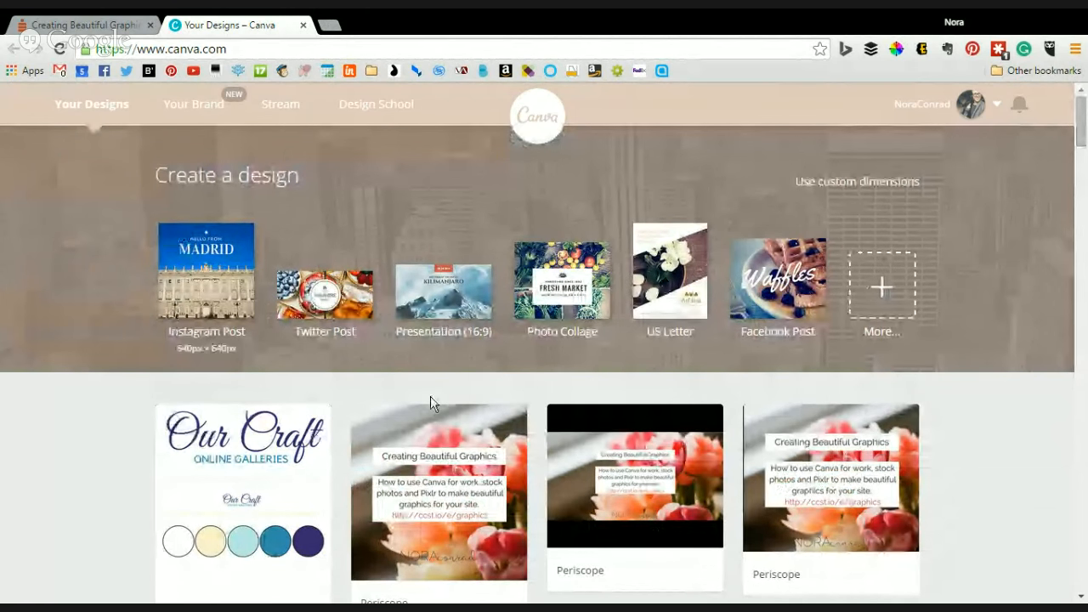
left_click(839, 186)
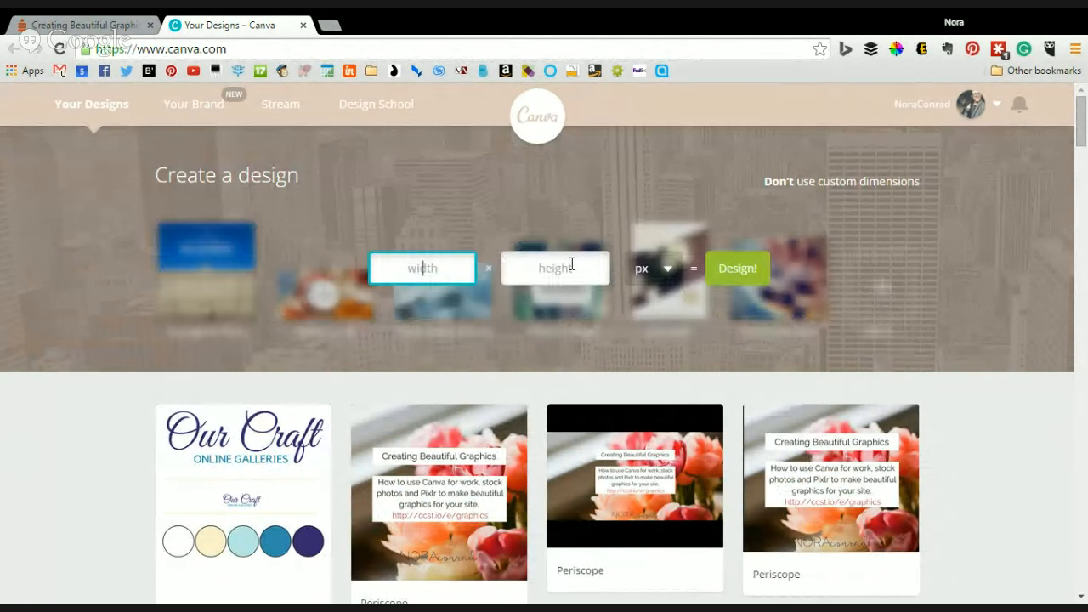
left_click(872, 184)
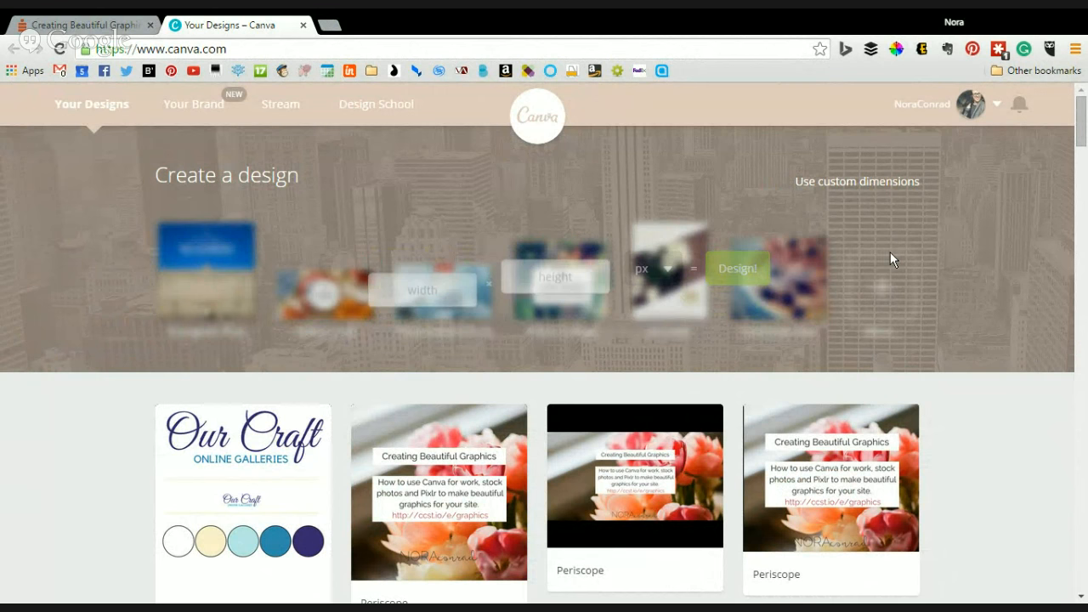
Expand the full list of design types and browse the categories from Social Media Posts to Ads.
left_click(878, 284)
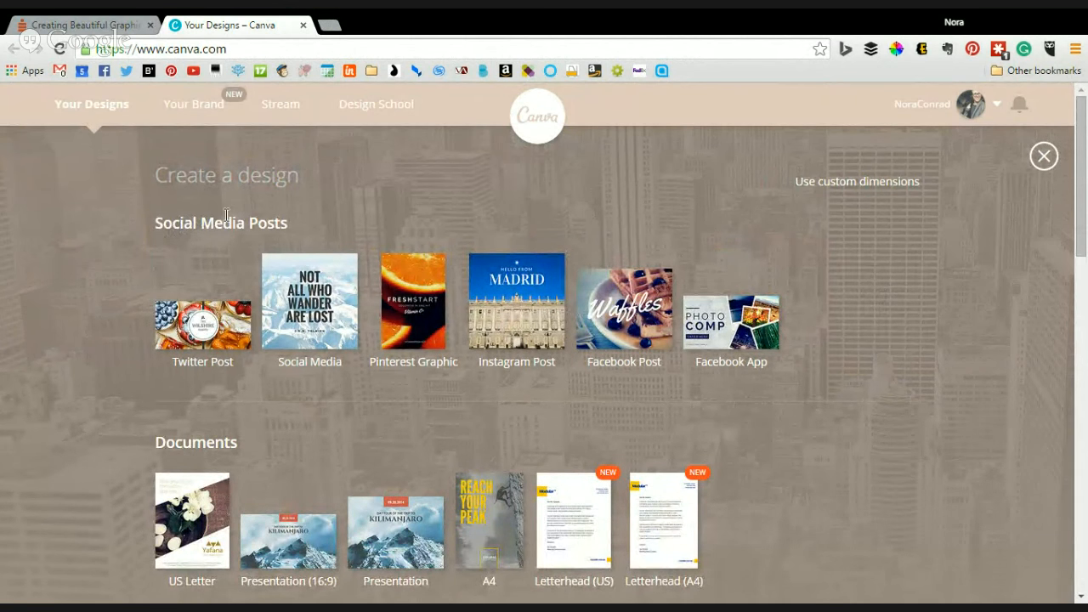
scroll(714, 311, "down", 3)
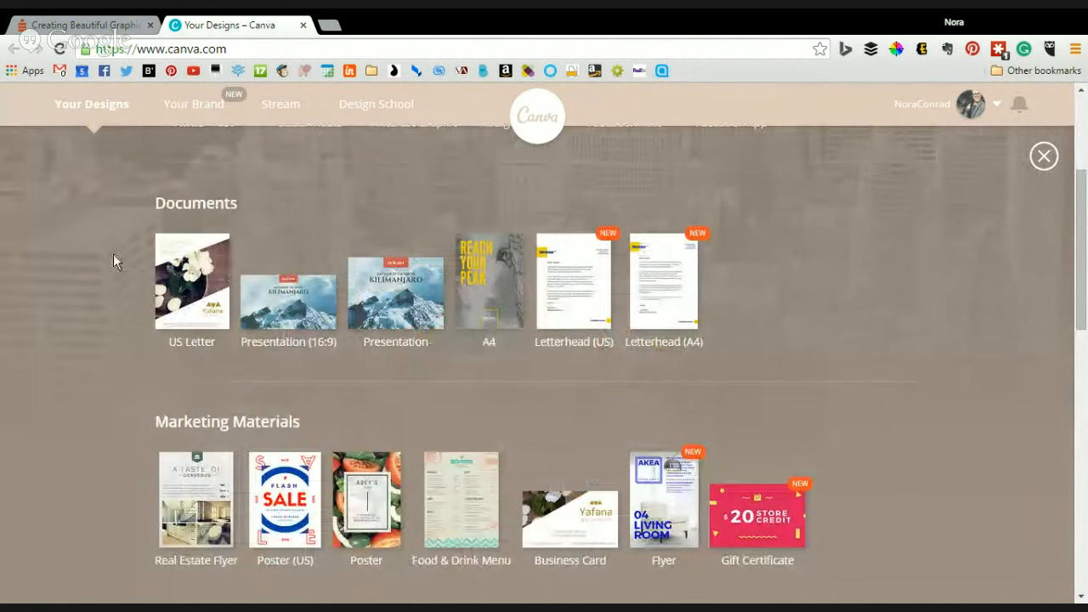
scroll(152, 258, "down", 10)
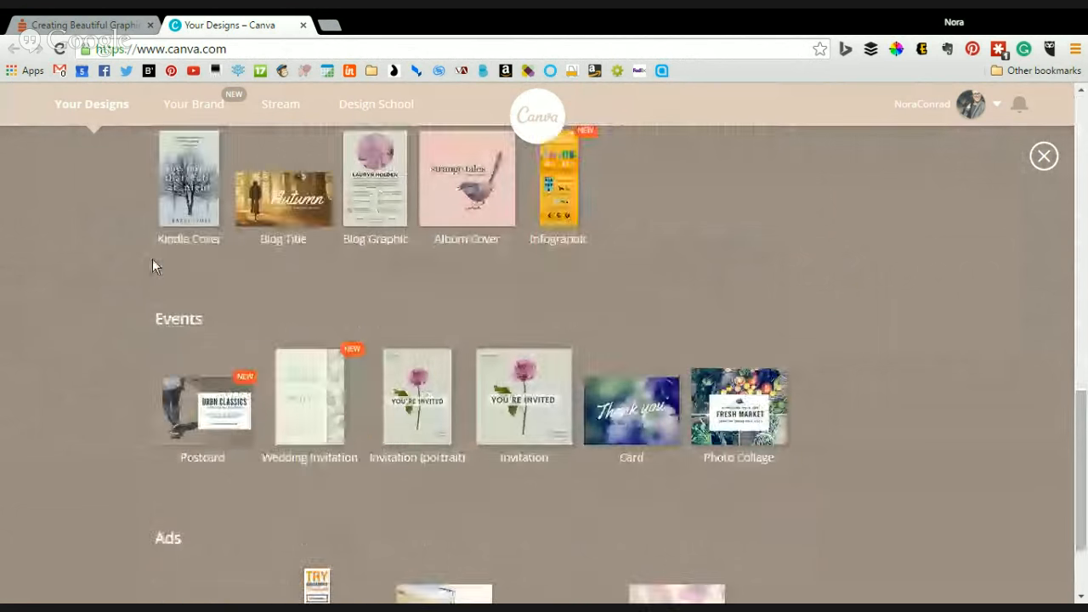
scroll(152, 259, "down", 2)
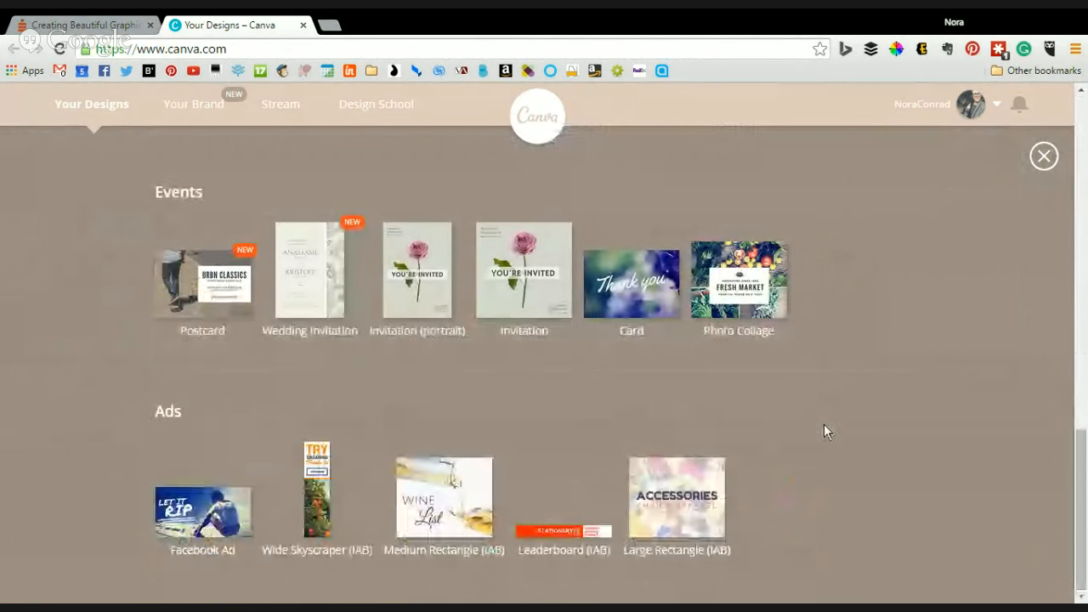
scroll(824, 431, "up", 13)
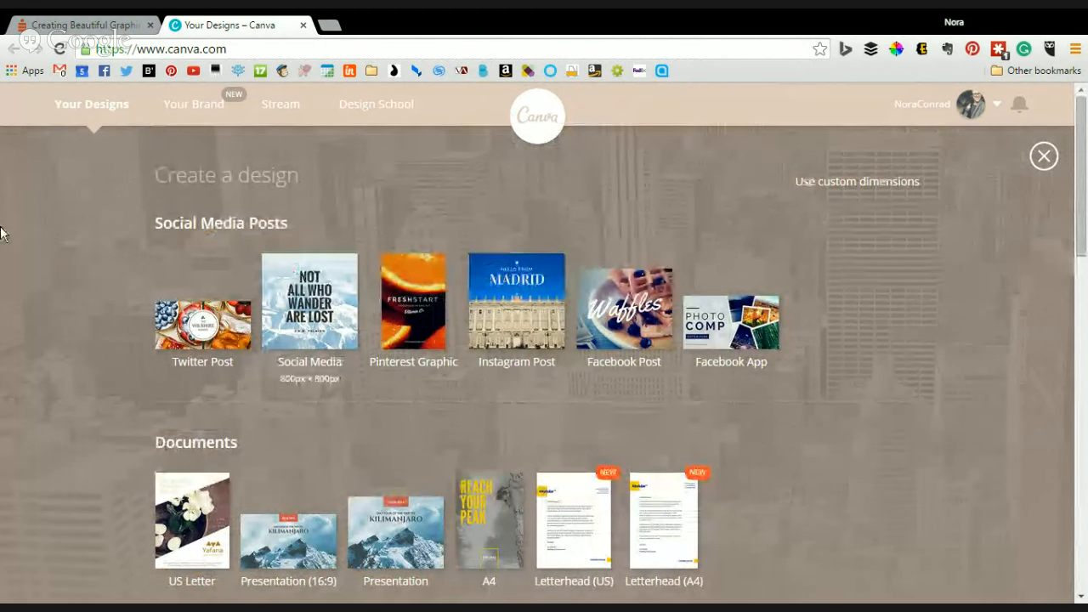
scroll(852, 268, "down", 13)
scroll(852, 268, "up", 13)
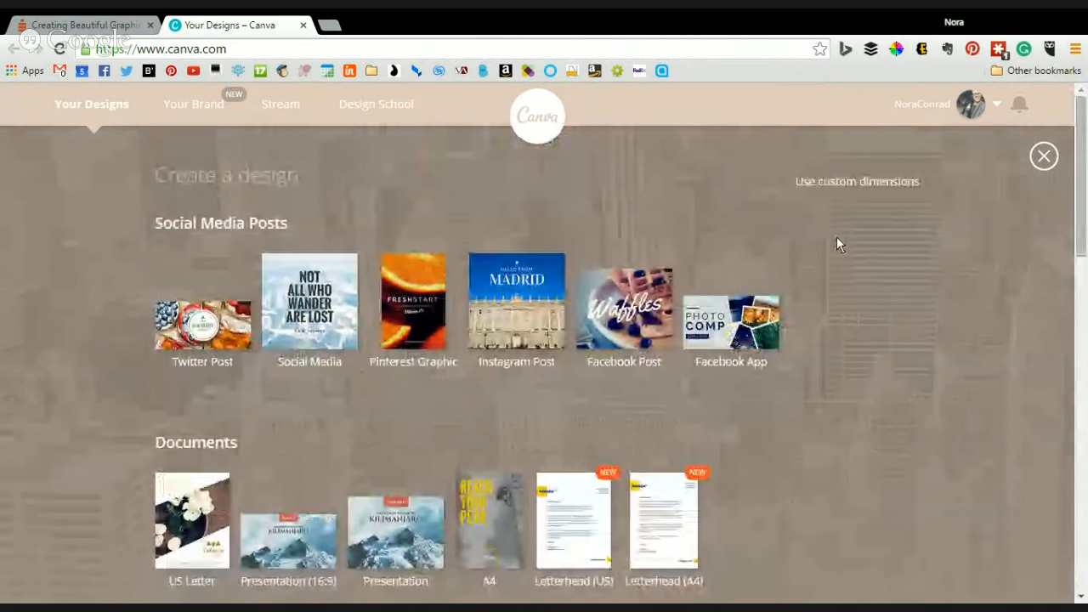
Create a Social Media design, apply the free meadow layout with the A.A. Milne quote, and select its background photo.
left_click(331, 292)
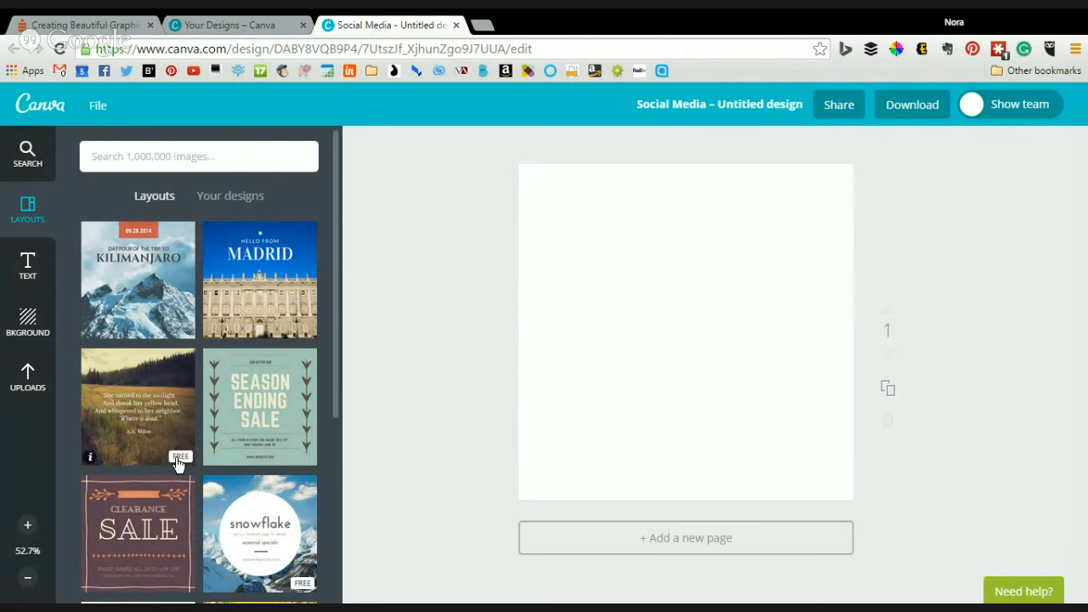
left_click(161, 384)
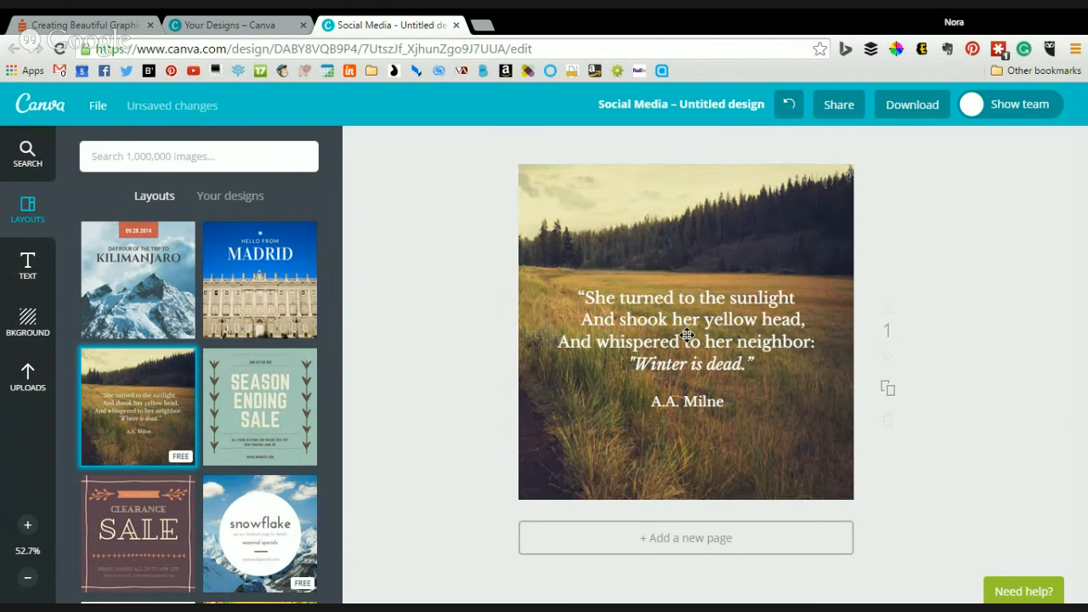
left_click(742, 234)
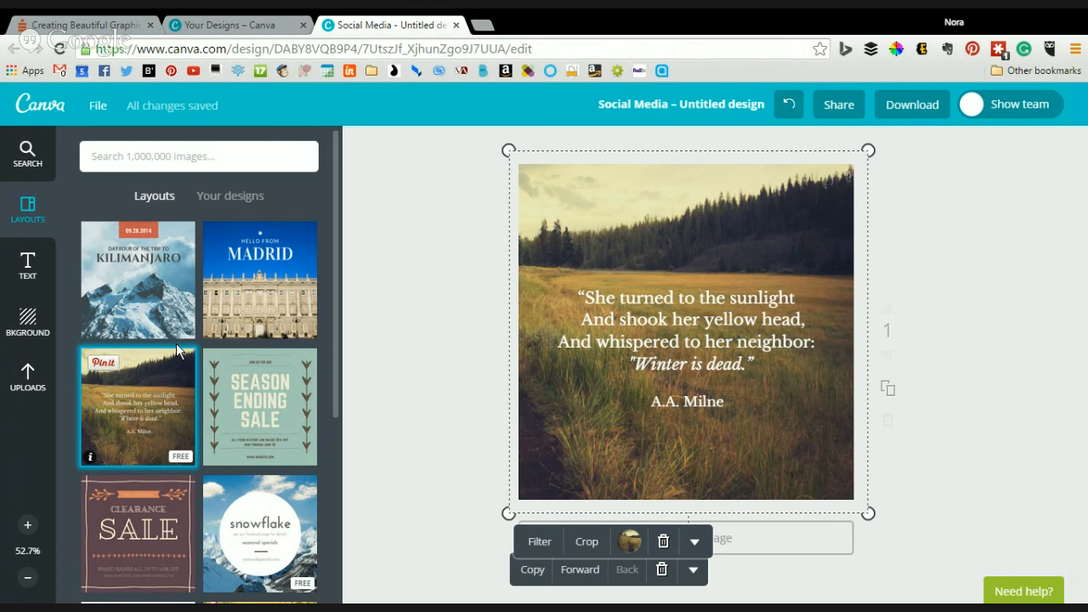
Check the layouts from own designs, and clear the meadow photo and its remaining layout elements from the page.
left_click(234, 200)
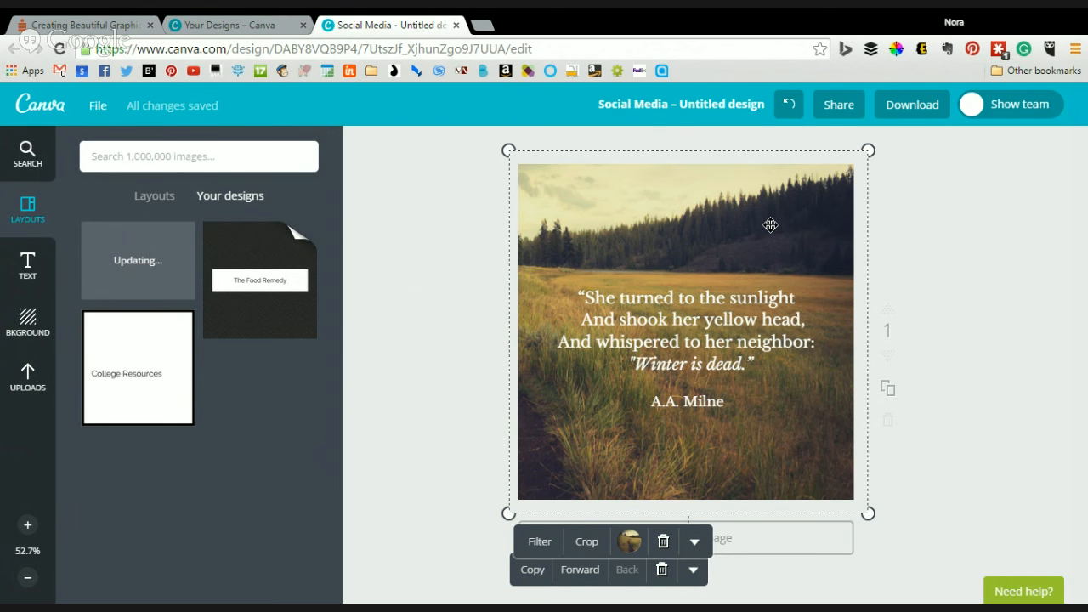
left_click(144, 199)
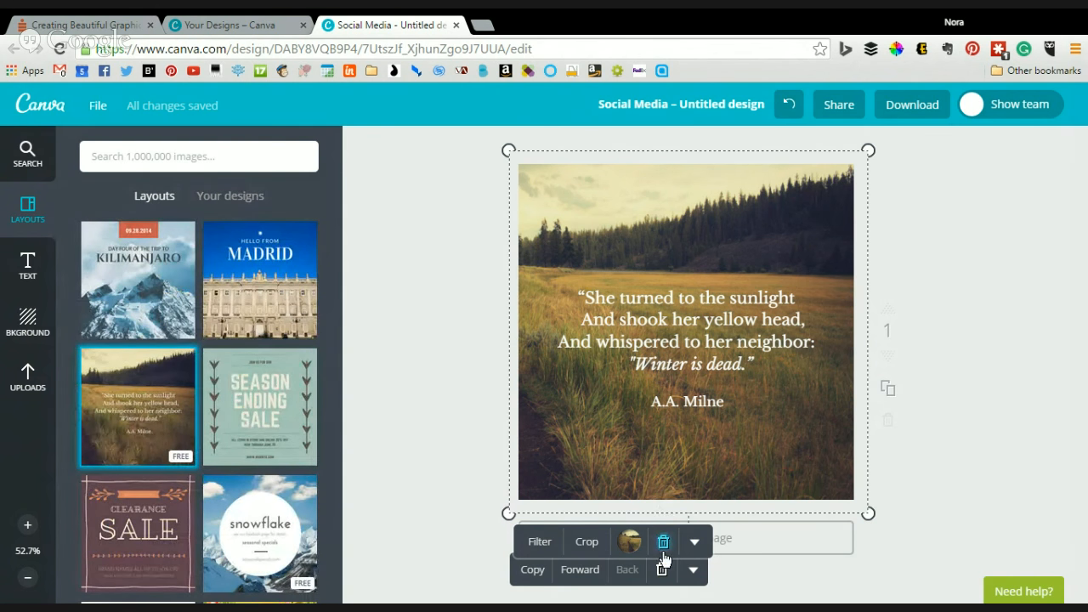
left_click(663, 541)
left_click(773, 430)
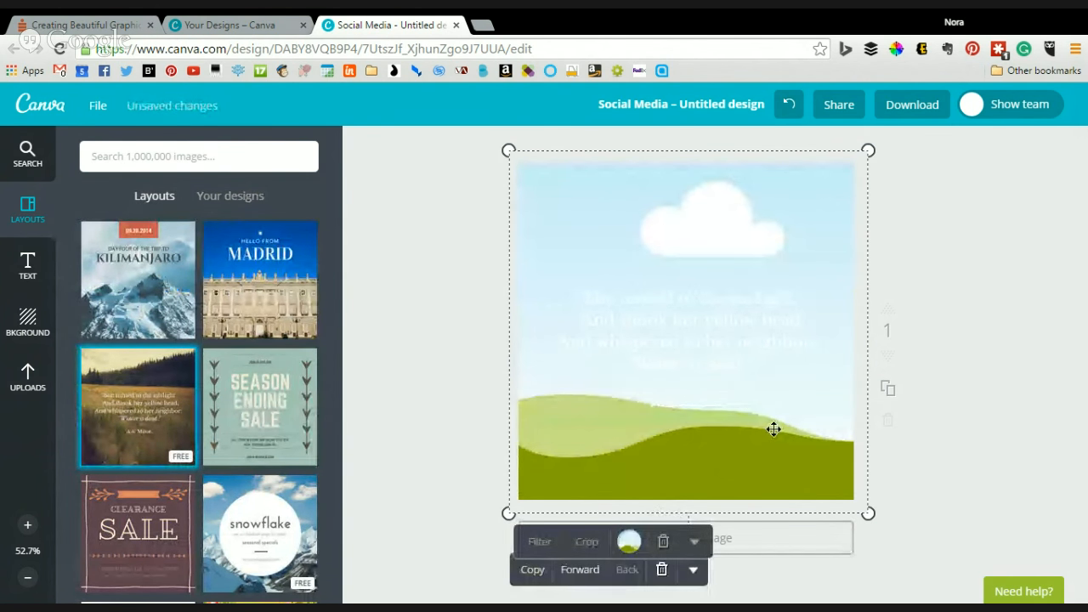
key("Delete")
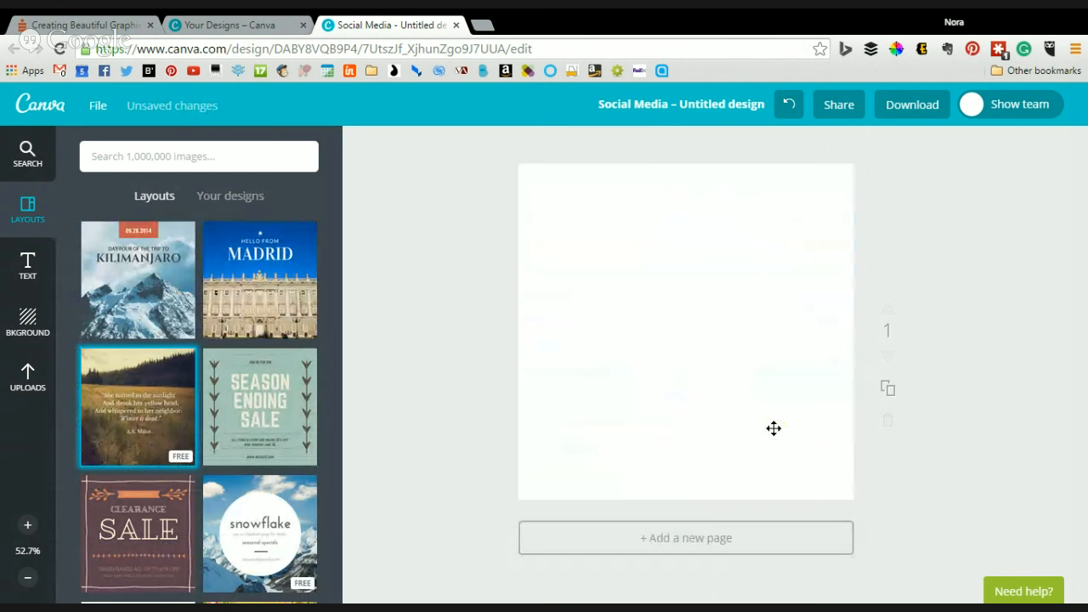
Search the image library for "facebook icon" and place the free black round icon below and beside the page's centre.
left_click(28, 160)
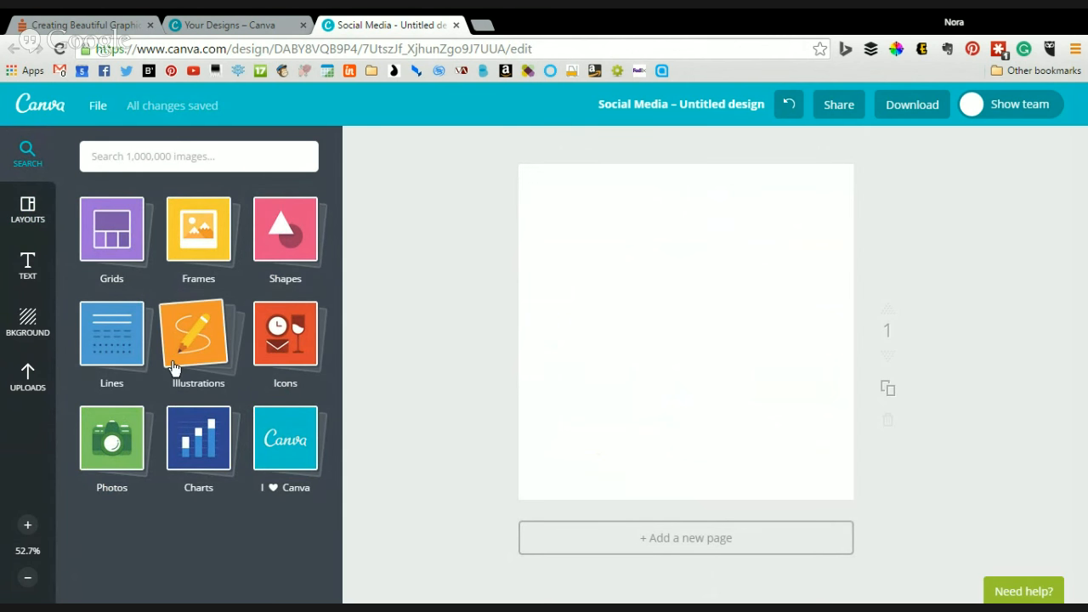
left_click(140, 151)
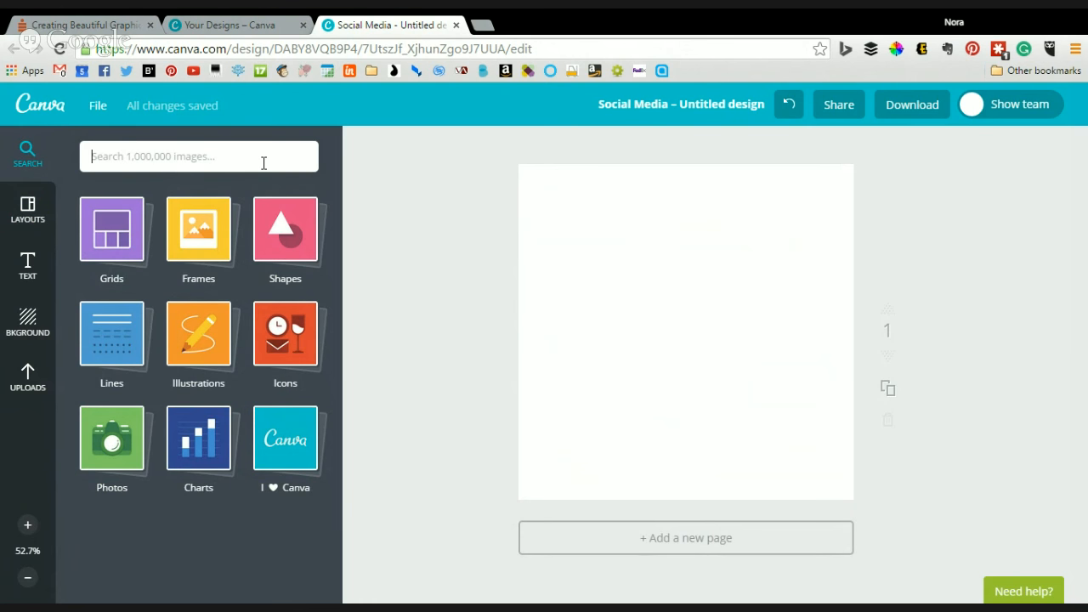
type("facebook icon")
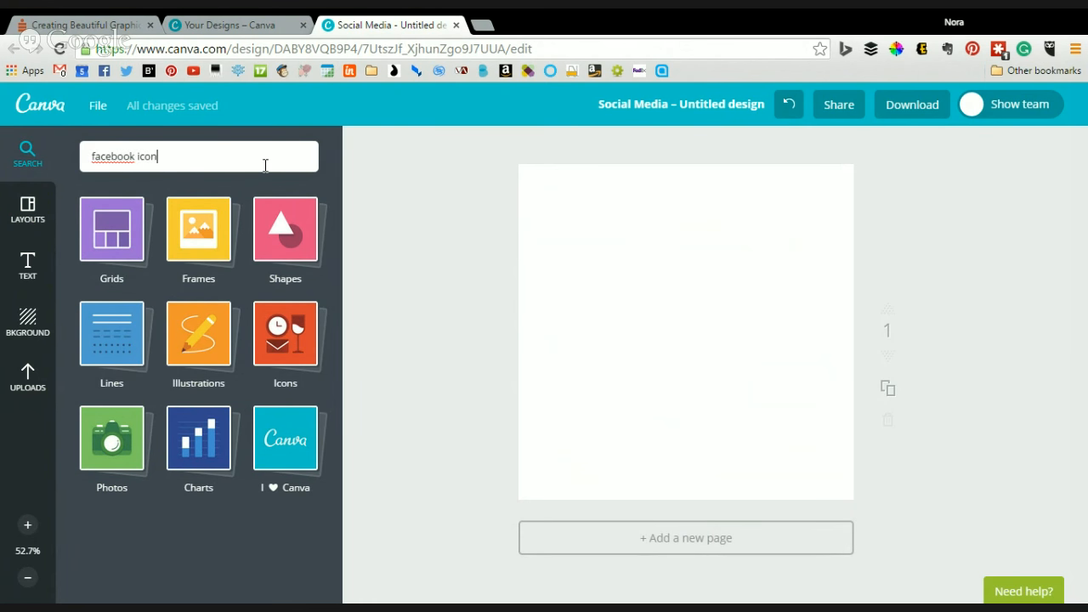
key("Return")
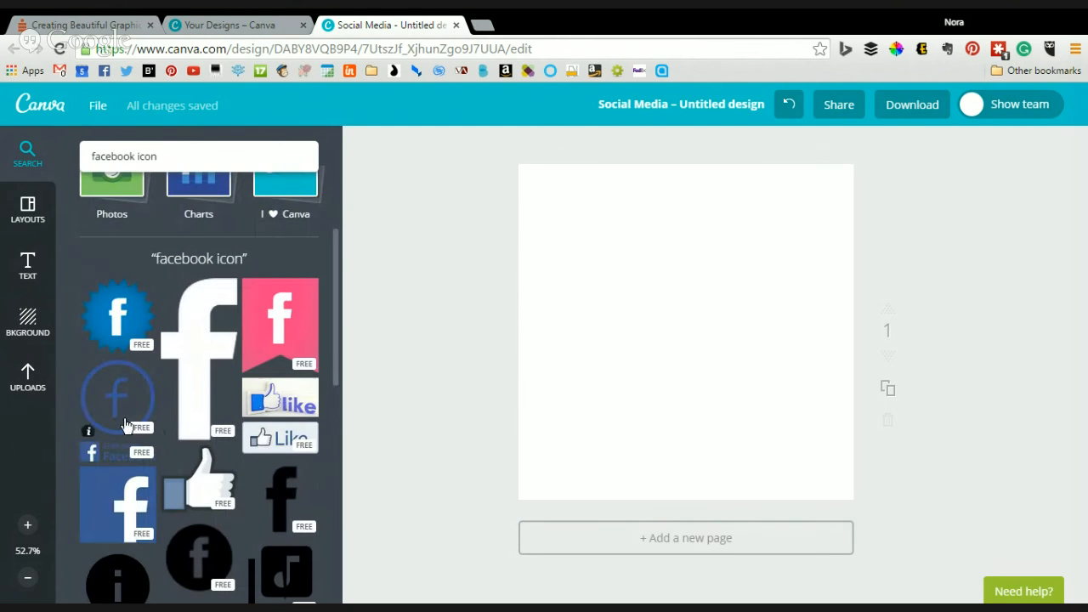
left_click(187, 554)
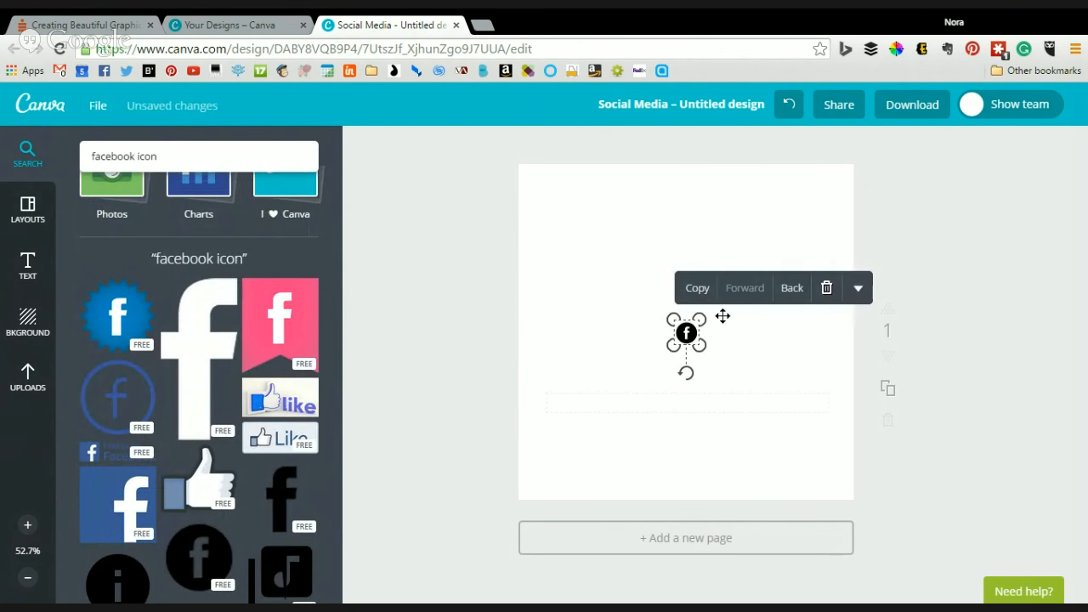
left_click_drag(667, 345, 678, 323)
left_click(615, 349)
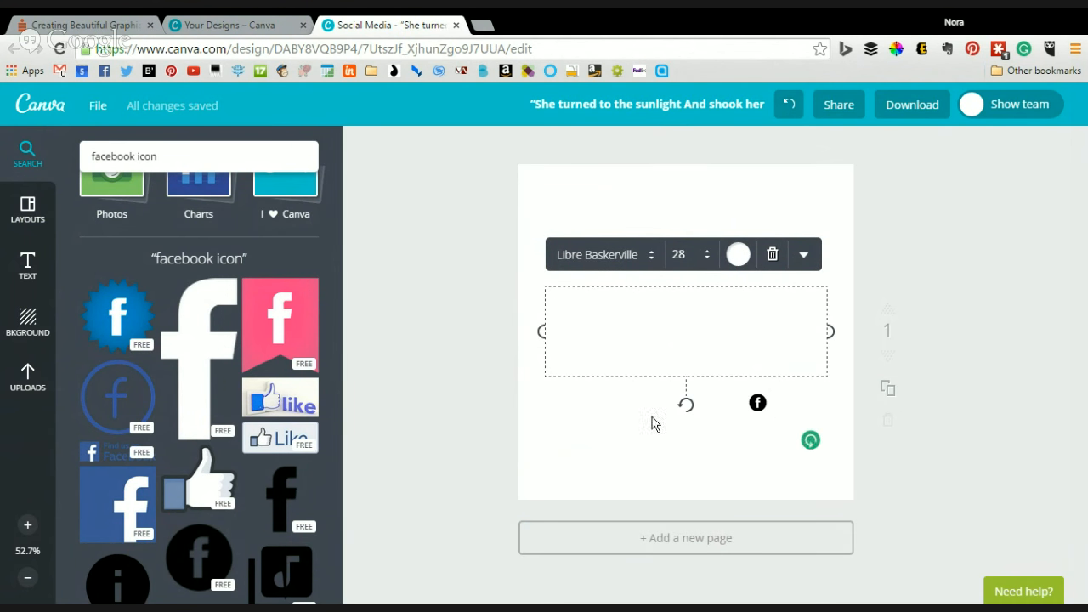
Add a new "Add text" heading to the page.
left_click(28, 208)
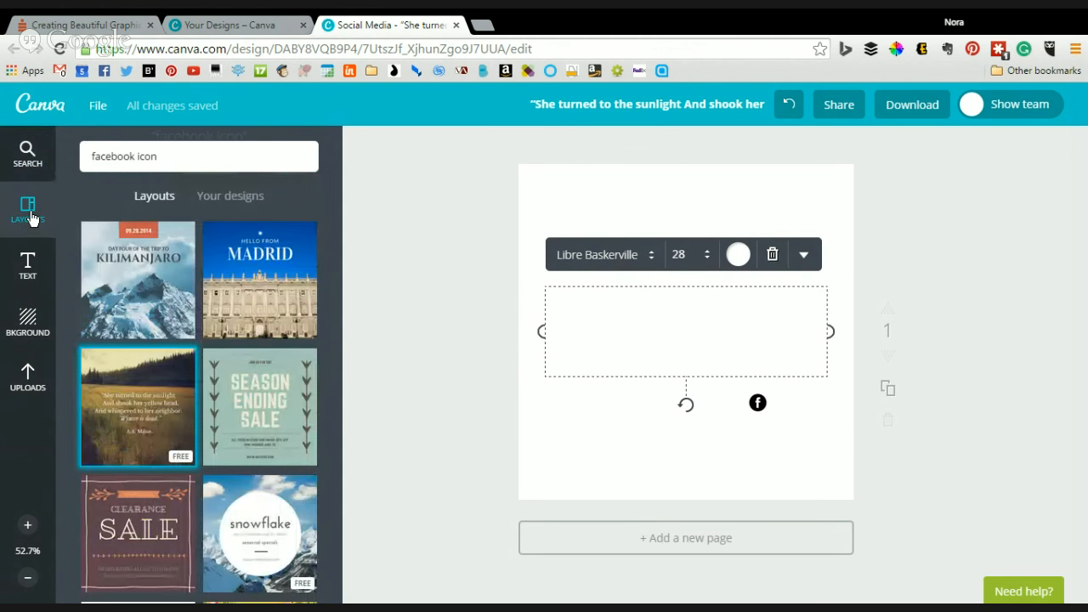
left_click(23, 267)
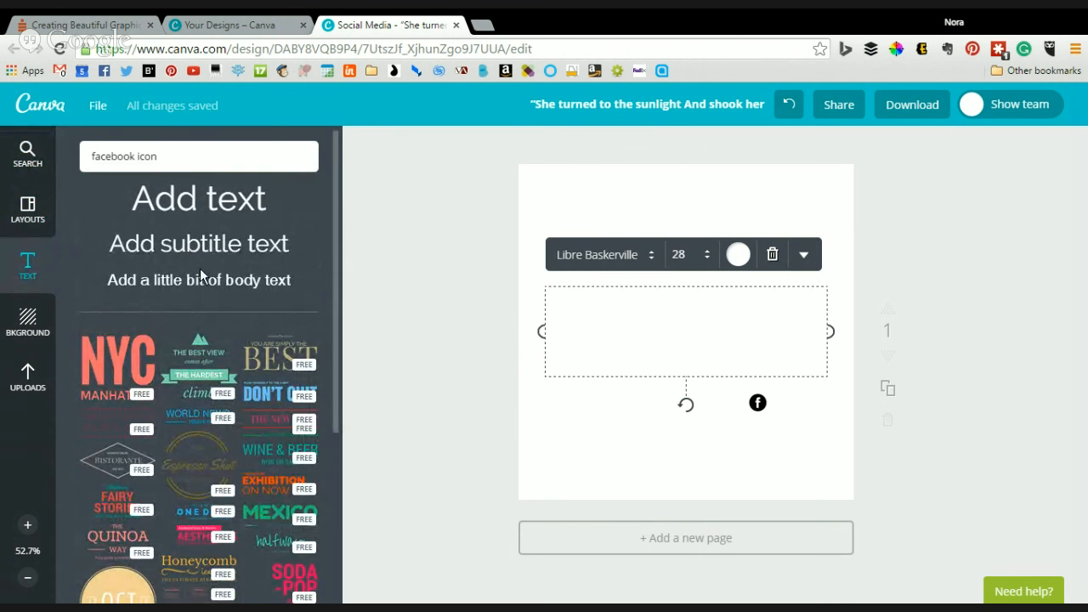
left_click(173, 190)
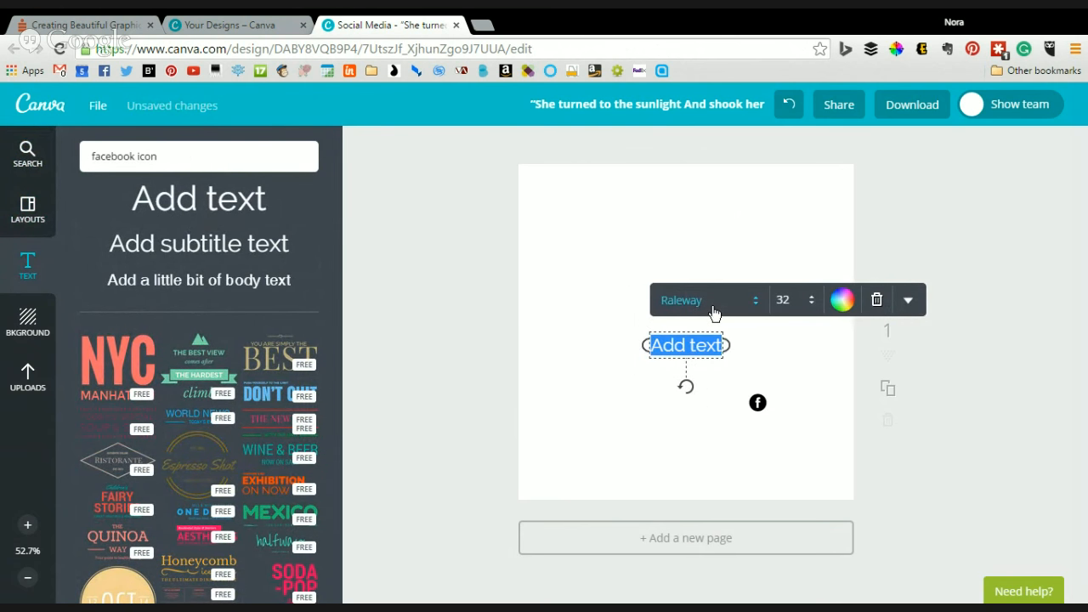
Browse the fonts available for the new heading without choosing a different one.
left_click(684, 299)
scroll(752, 310, "down", 5)
scroll(765, 306, "down", 10)
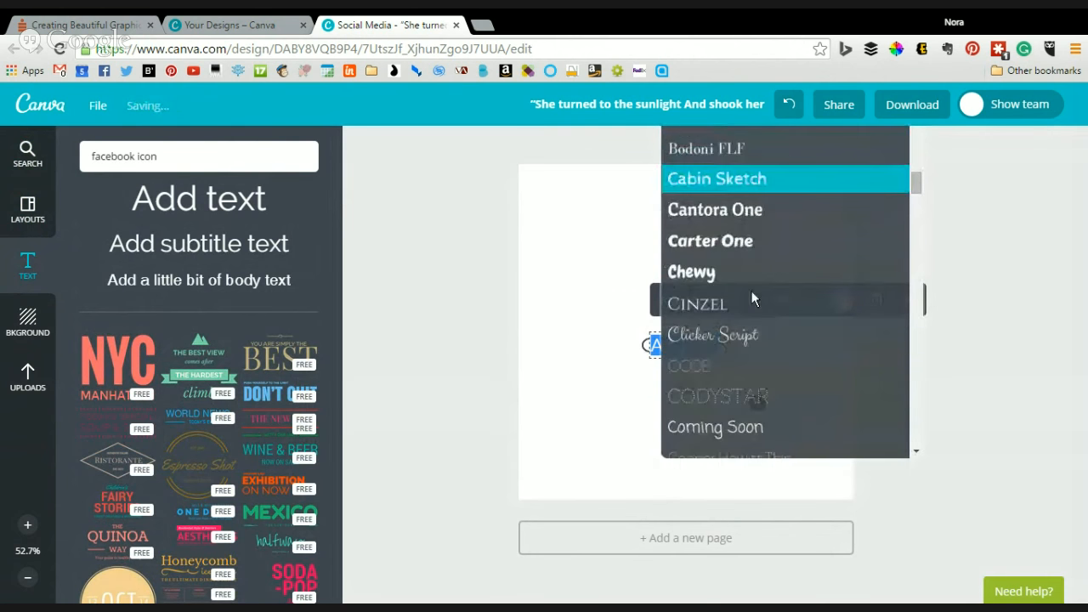
scroll(739, 318, "down", 15)
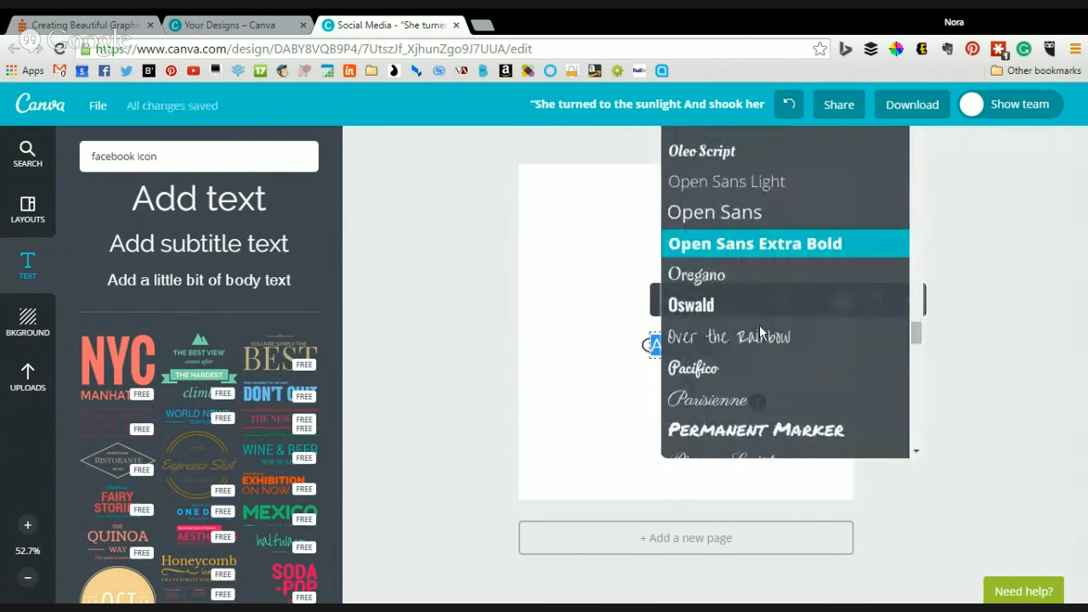
scroll(772, 311, "up", 15)
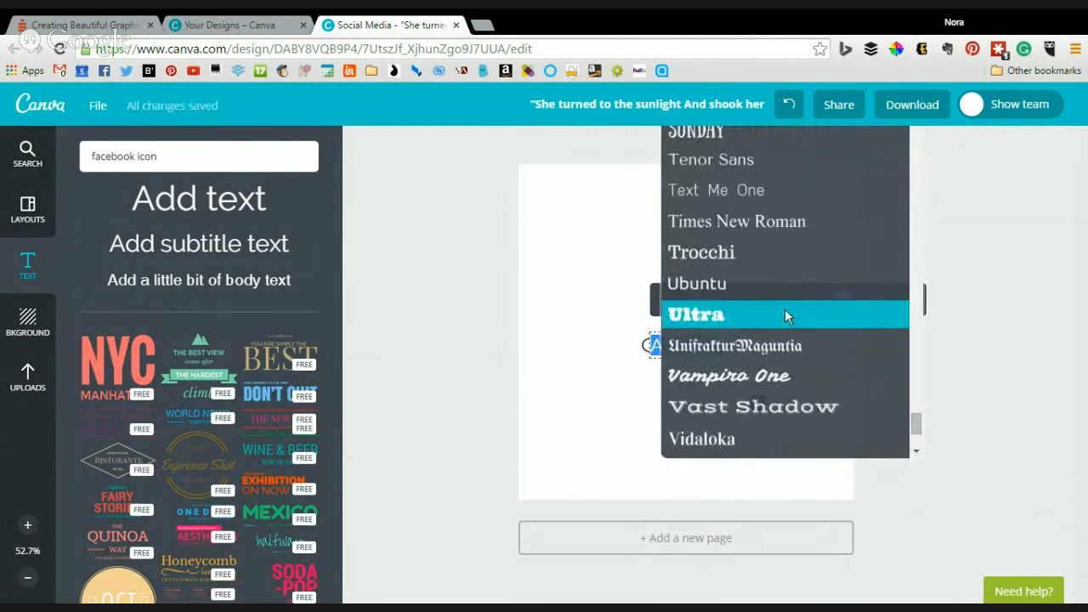
scroll(843, 282, "up", 15)
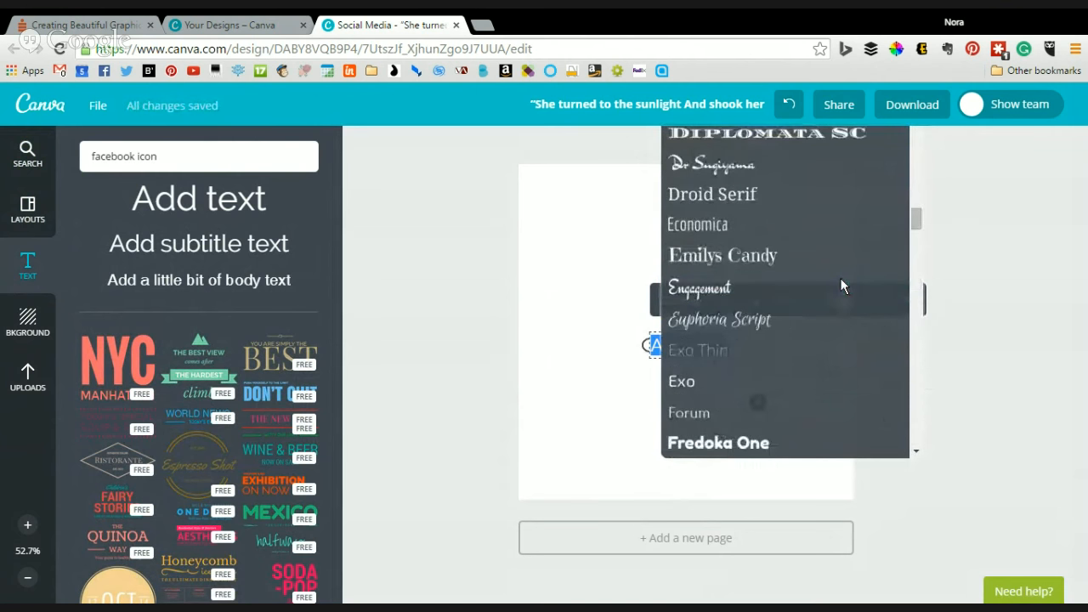
left_click(1024, 195)
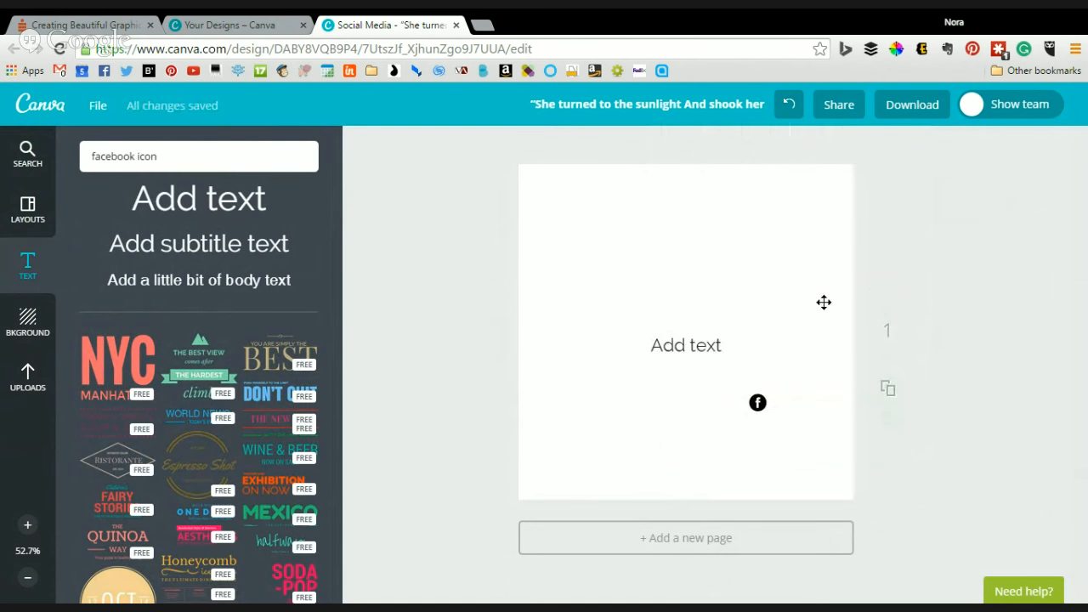
Widen the letter spacing and increase the line height of the "Add text" heading.
left_click(683, 345)
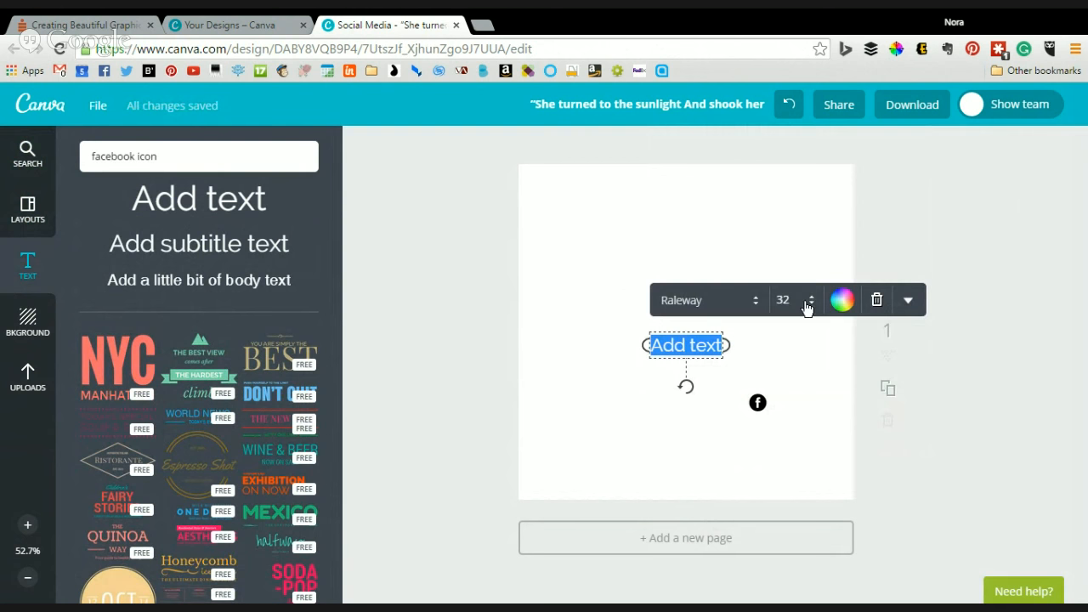
left_click(908, 301)
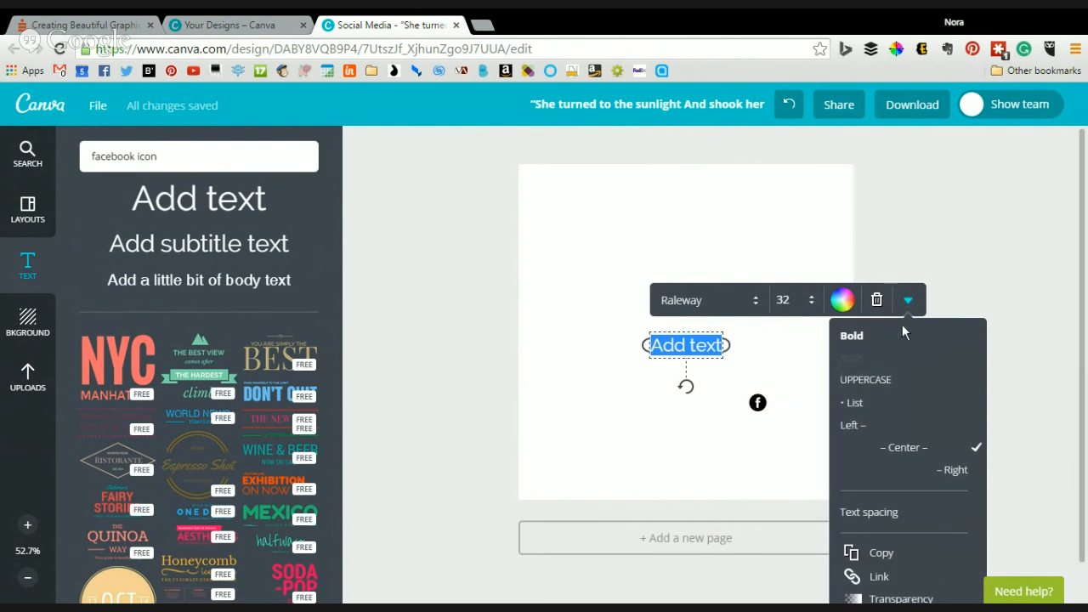
scroll(910, 365, "down", 1)
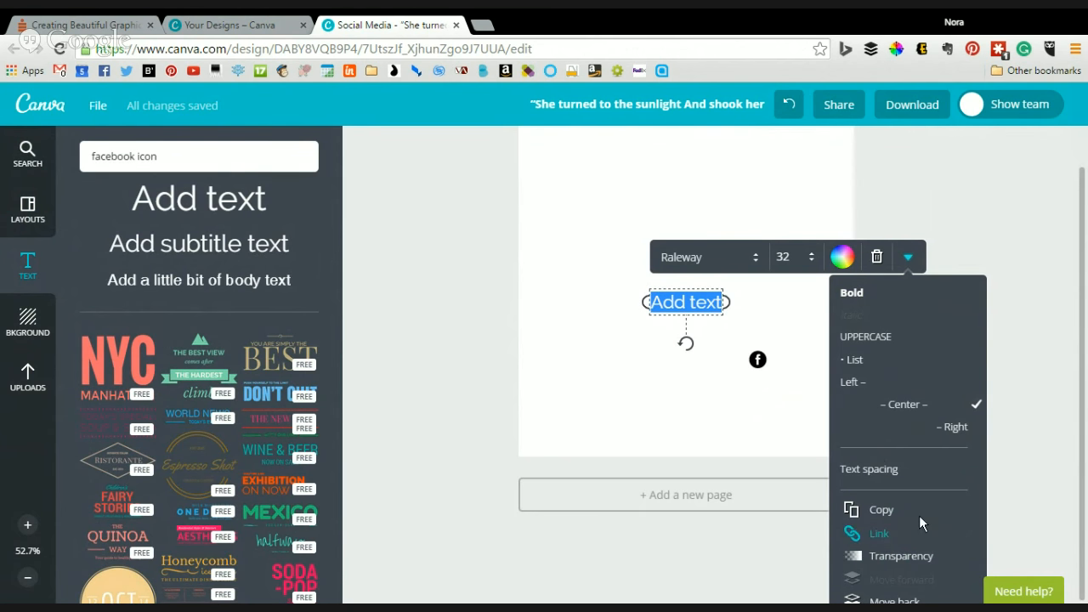
left_click(892, 481)
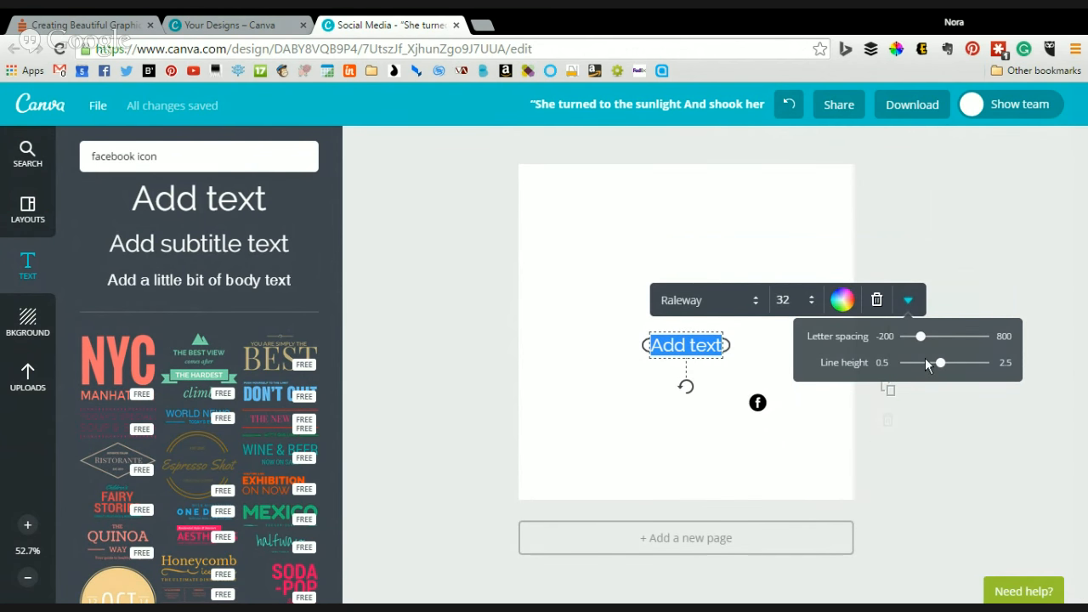
left_click_drag(926, 344, 947, 337)
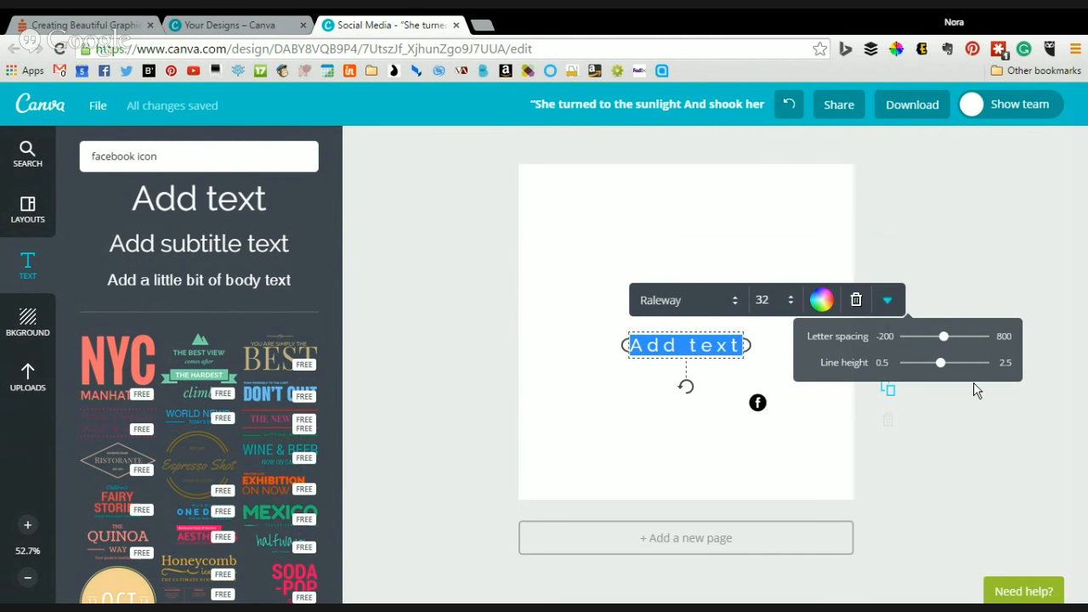
left_click_drag(939, 363, 967, 365)
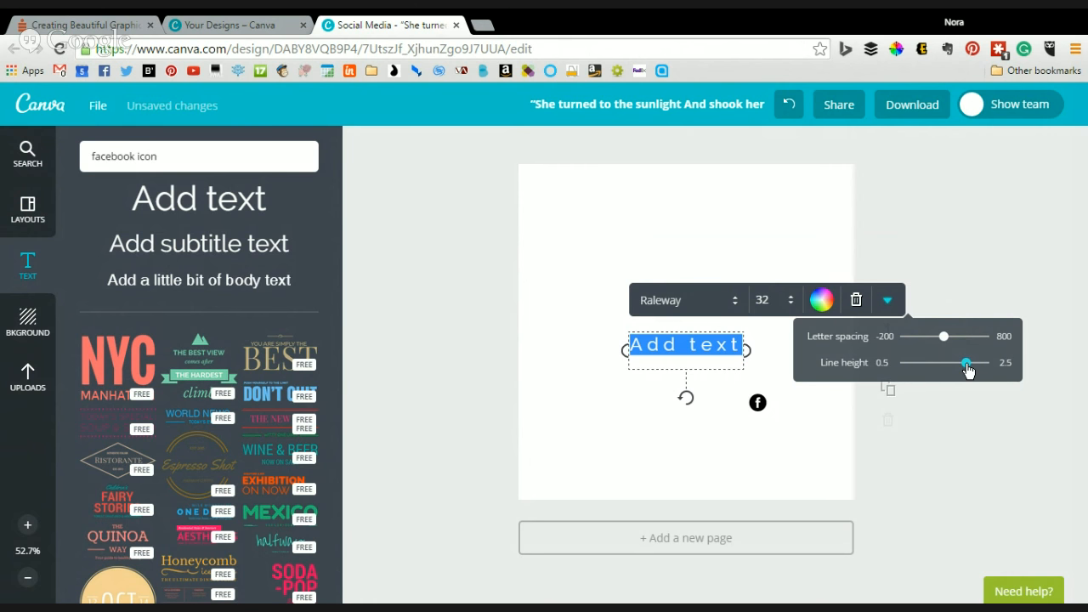
left_click(706, 350)
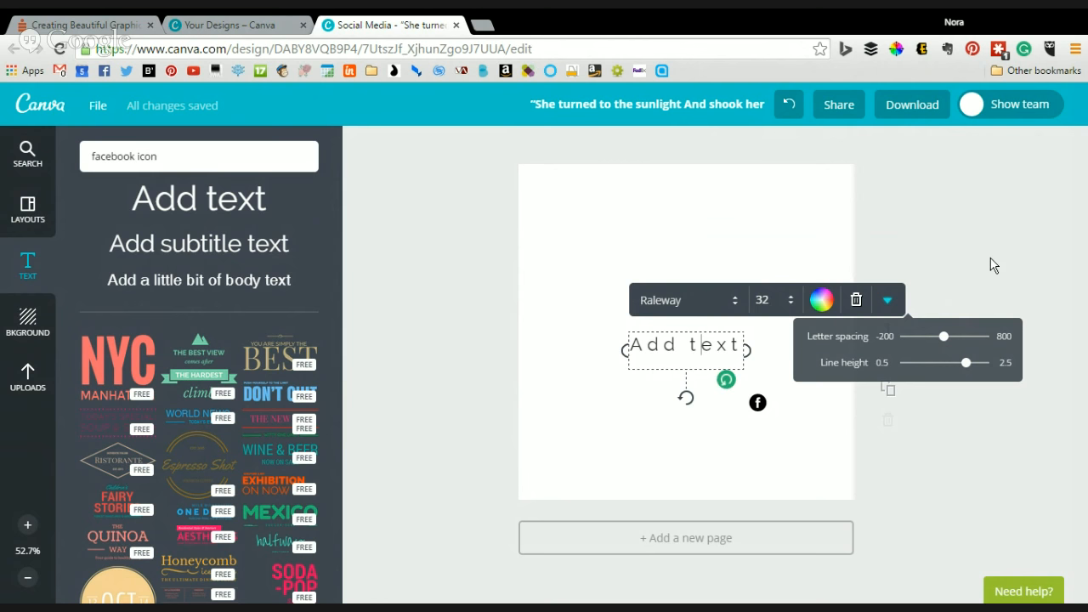
Browse the ready-made text designs, from the banners and badges to the speech bubbles.
left_click(25, 334)
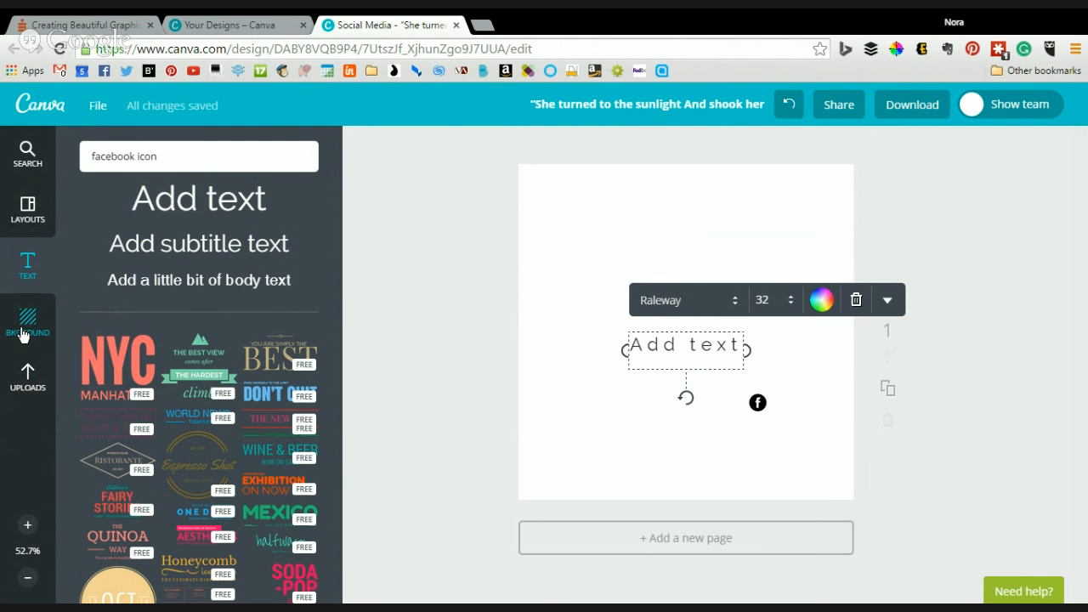
left_click(25, 265)
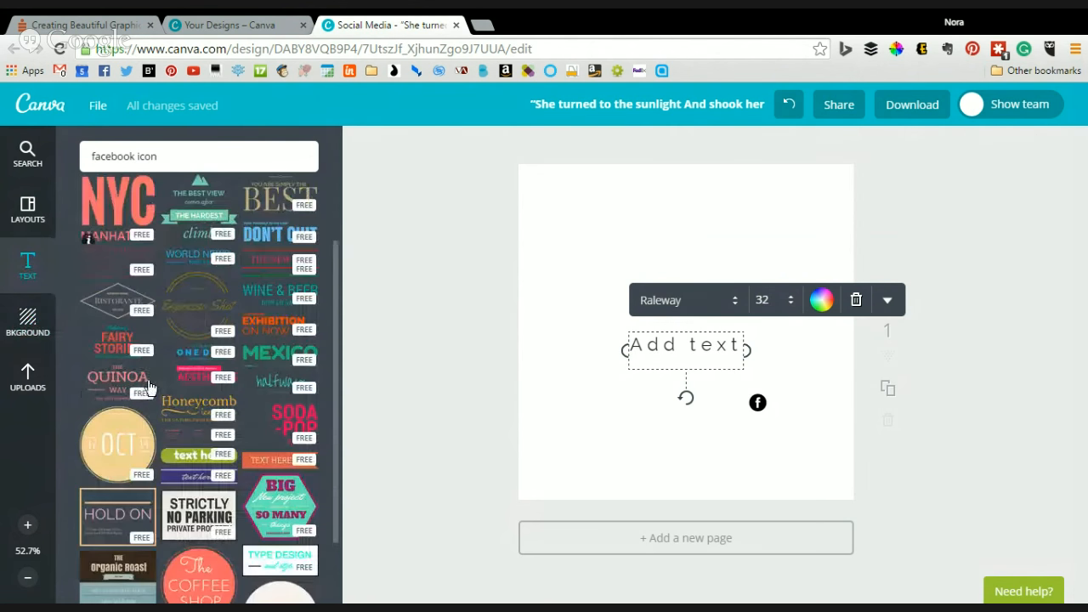
scroll(174, 400, "down", 3)
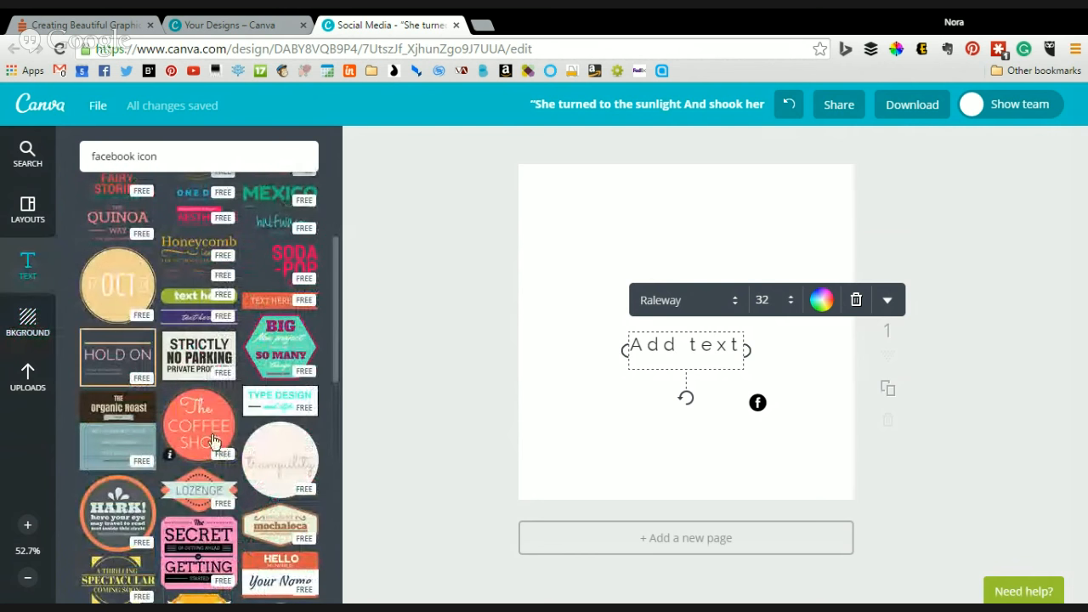
scroll(178, 446, "down", 5)
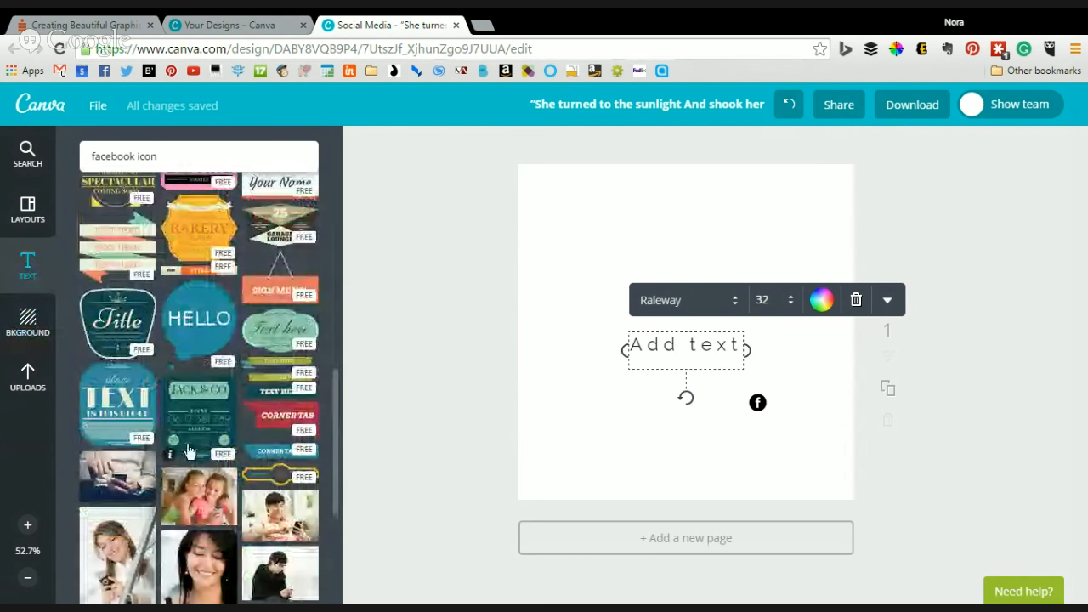
scroll(191, 463, "down", 3)
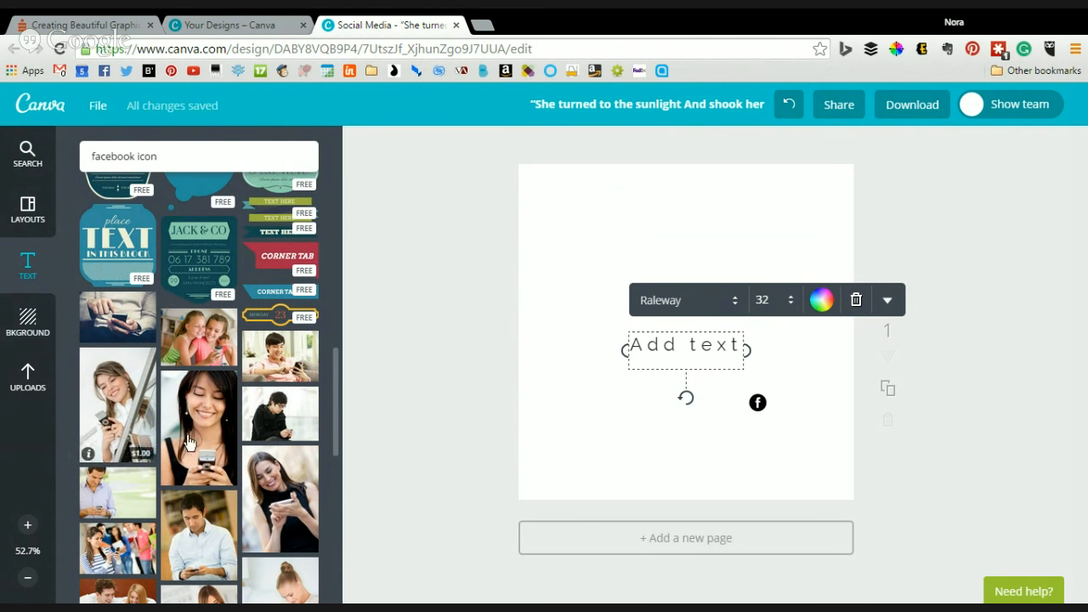
scroll(212, 322, "down", 10)
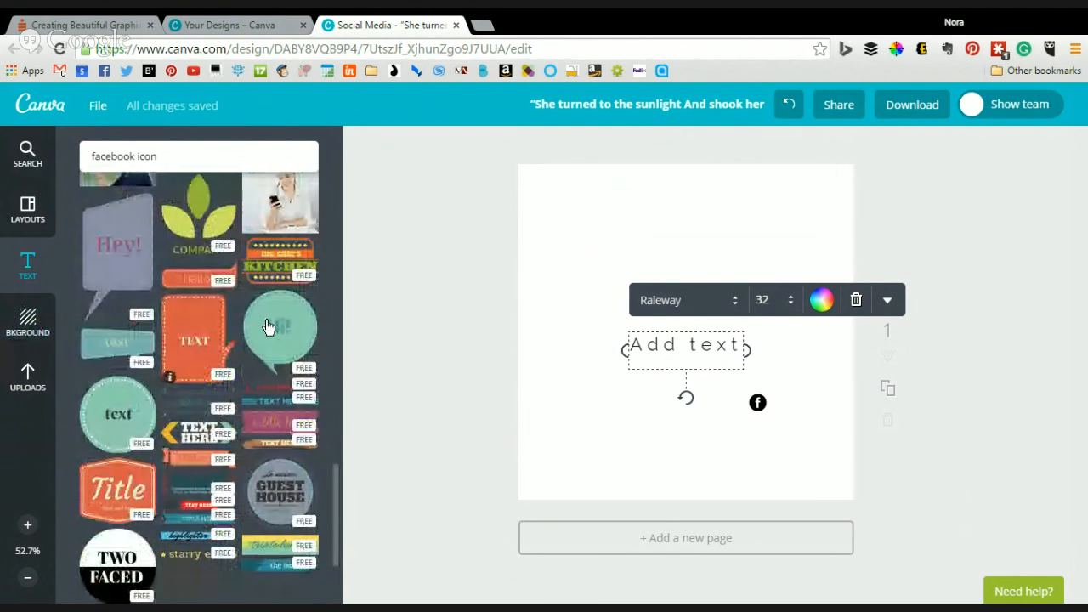
scroll(270, 324, "up", 10)
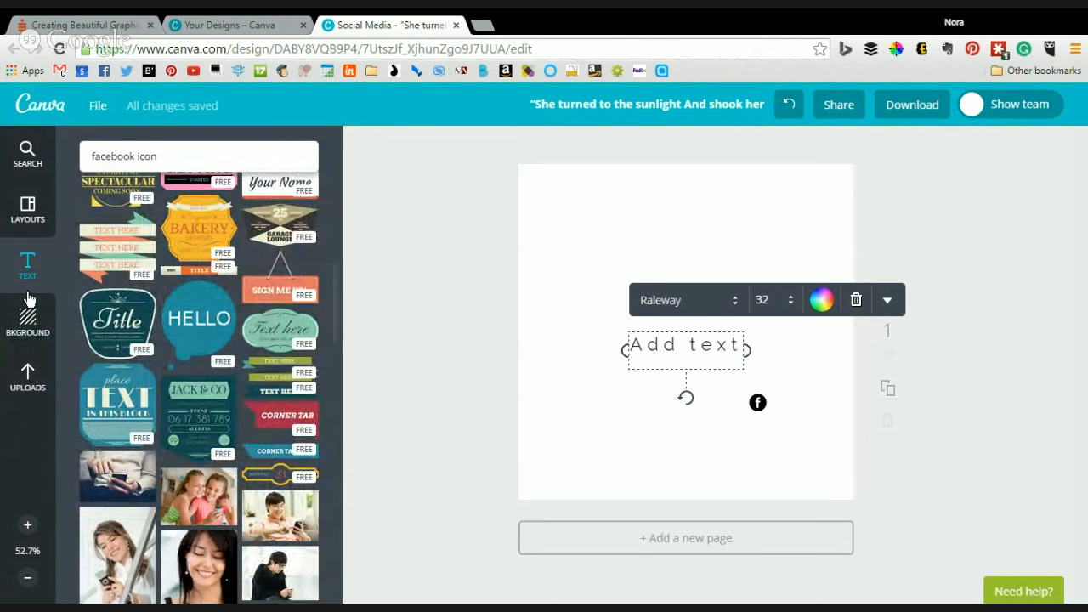
Check the custom background colour picker, and set the page background to the dark brown palette colour.
left_click(28, 320)
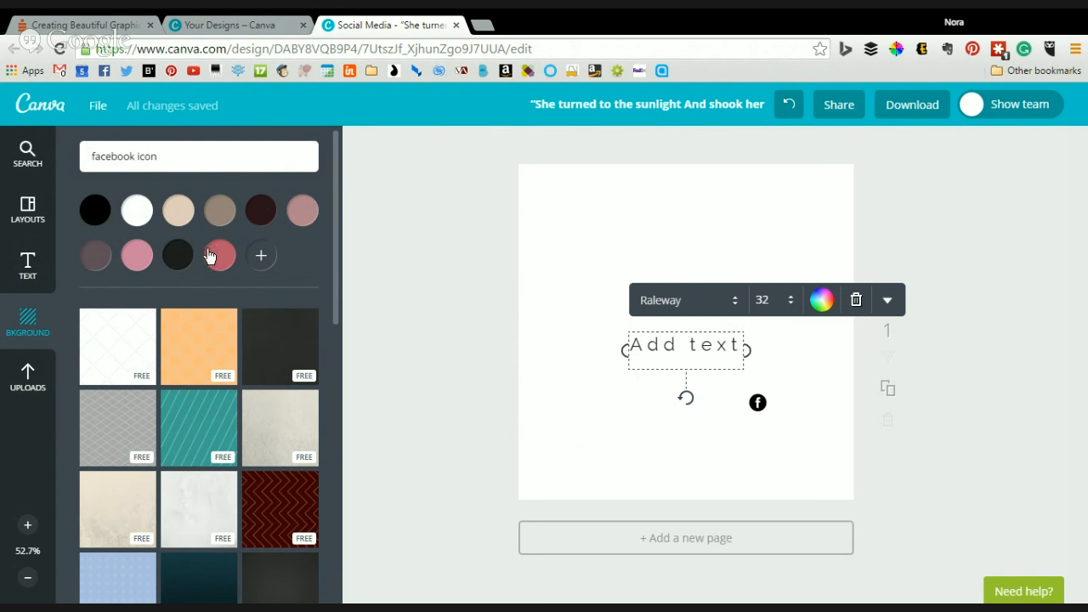
left_click(257, 256)
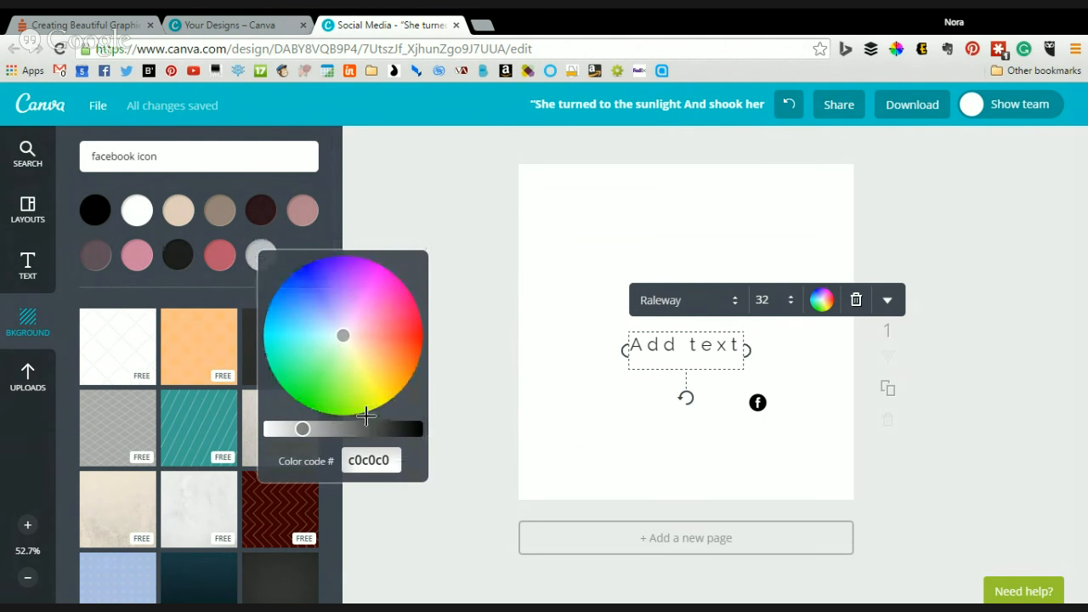
left_click(313, 232)
left_click(261, 211)
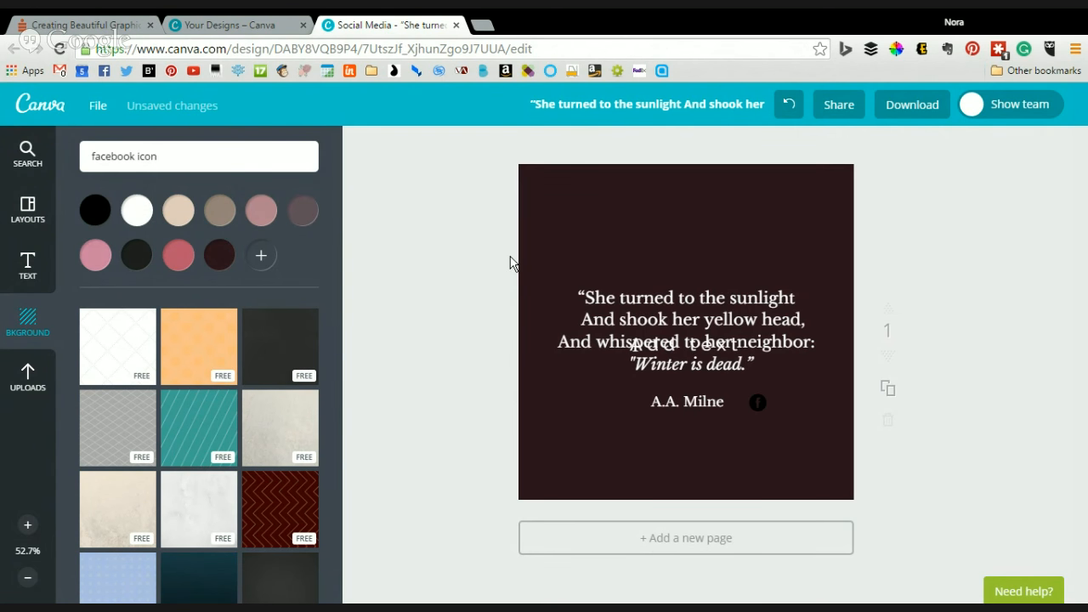
Delete the leftover quote, its A.A. Milne attribution and the Facebook icon, keeping only the "Add text" heading.
left_click(689, 321)
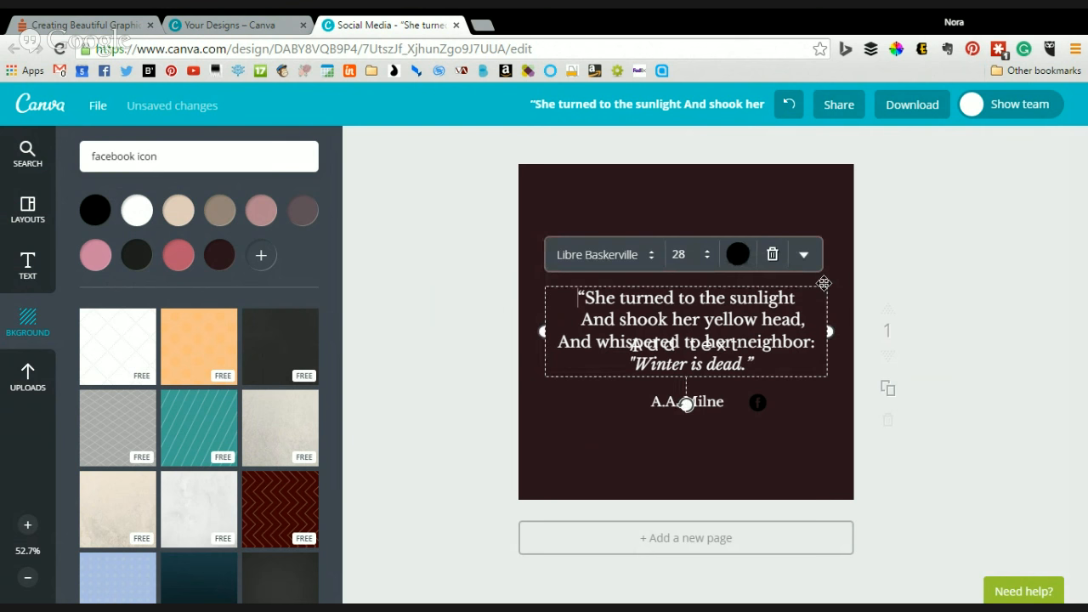
left_click(773, 254)
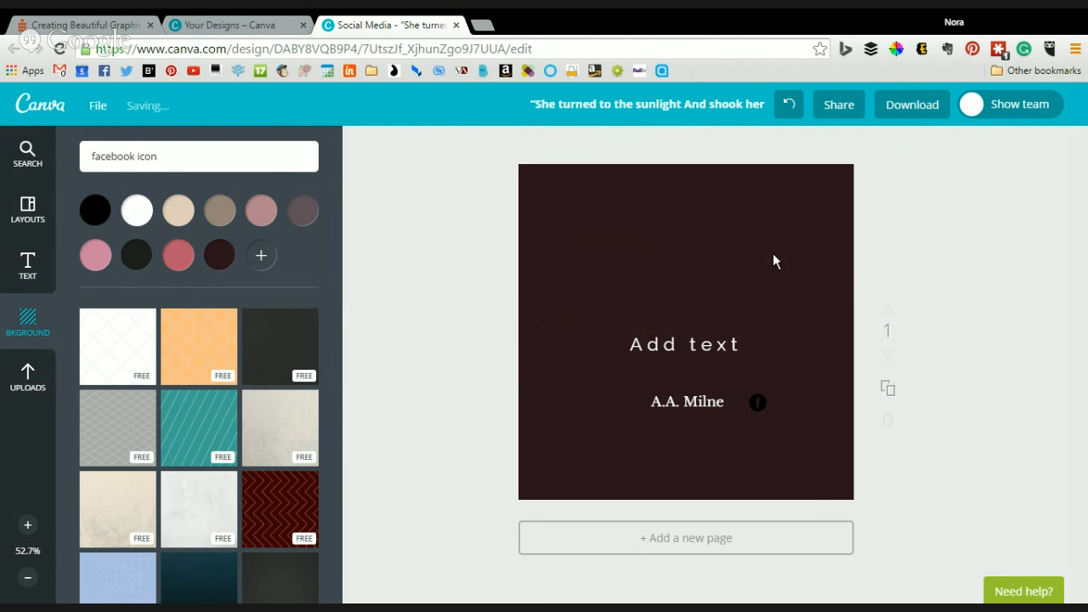
left_click(697, 402)
left_click(773, 360)
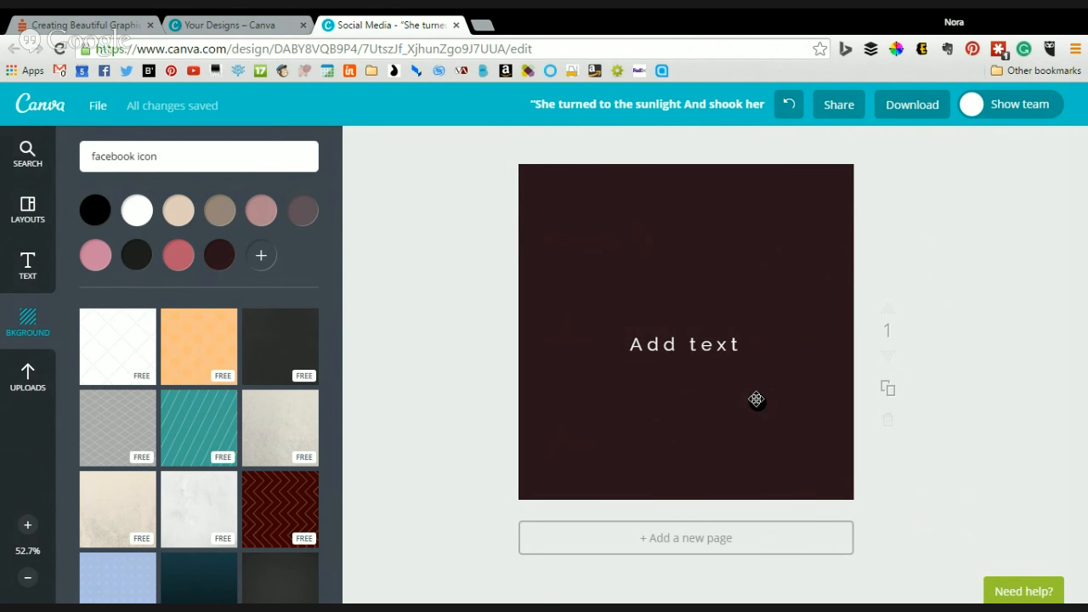
left_click(756, 399)
left_click(898, 361)
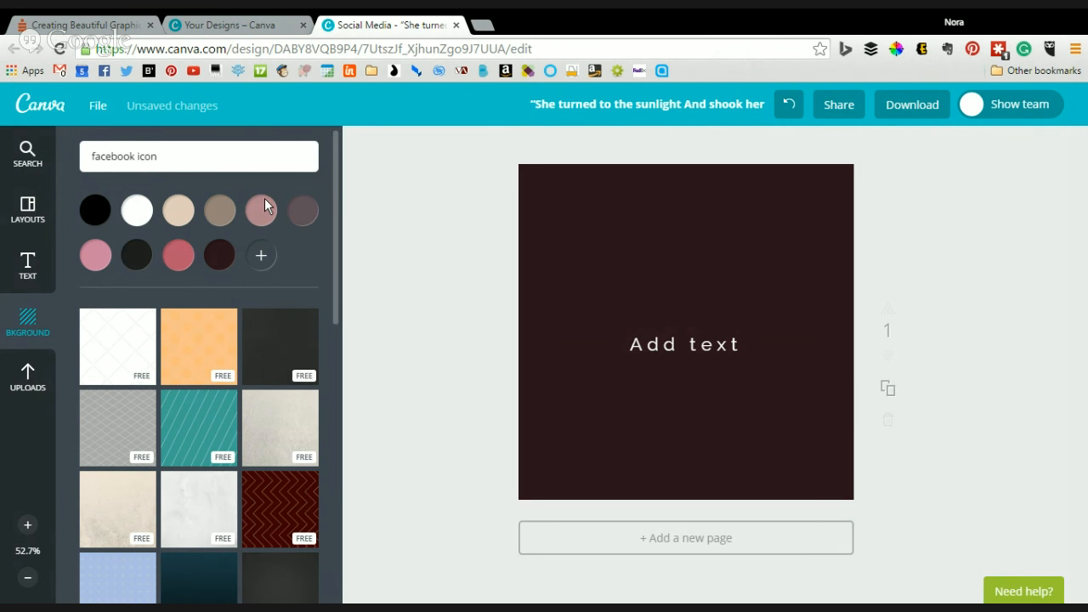
Set the page background to the free light grey-white textured background.
scroll(199, 348, "down", 2)
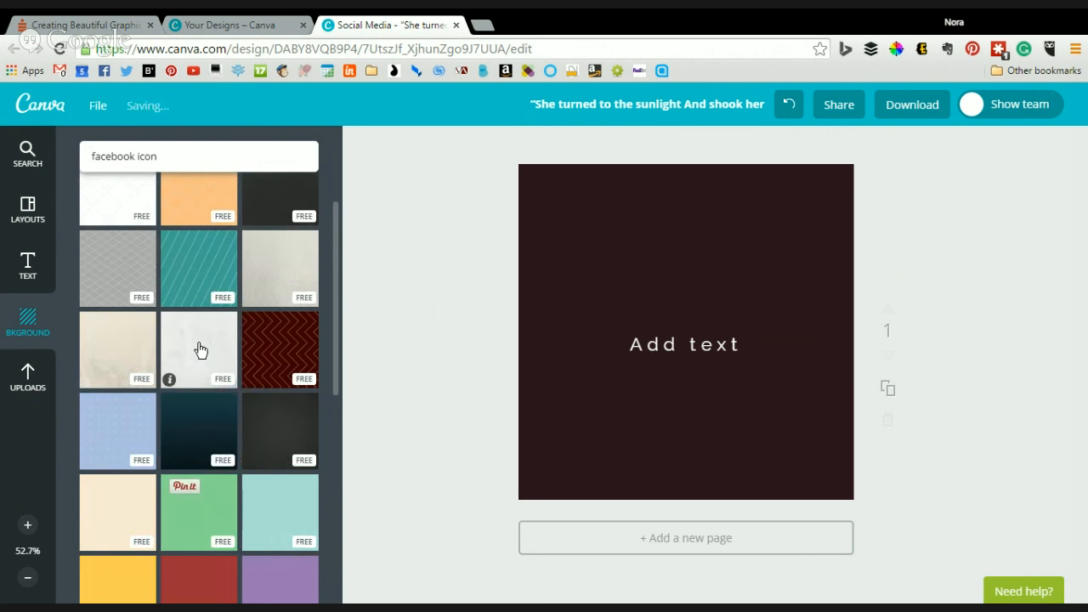
left_click(200, 350)
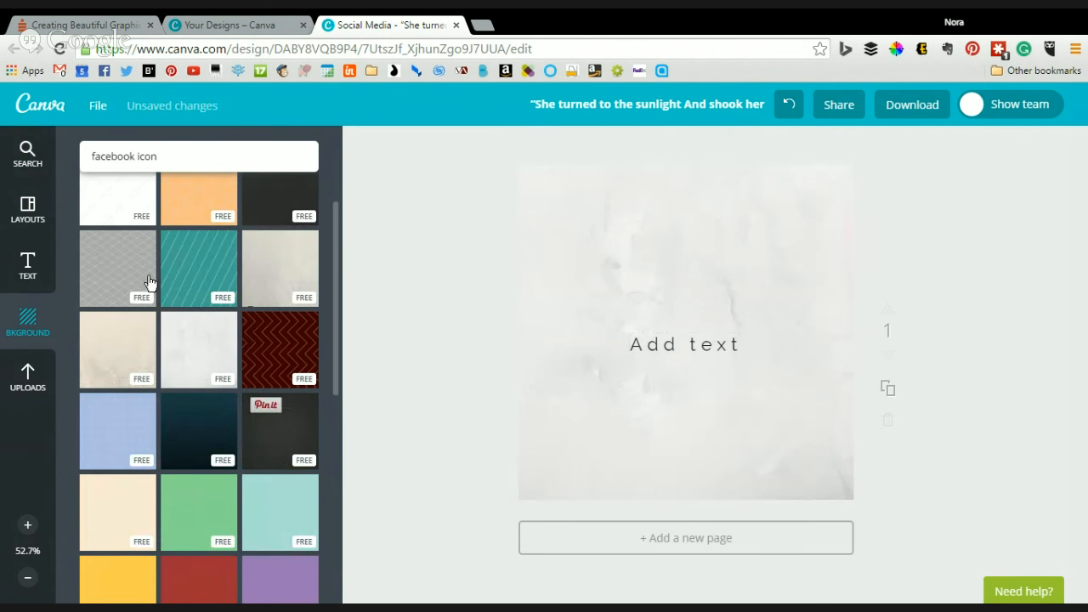
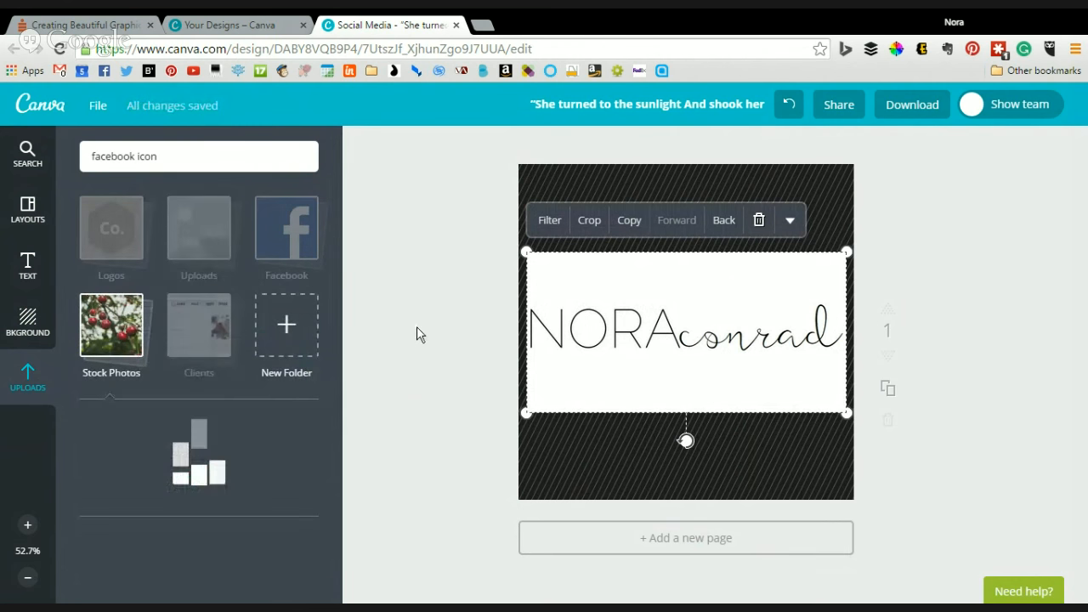
Browse the uploaded images in the Stock Photos folder.
scroll(186, 395, "down", 2)
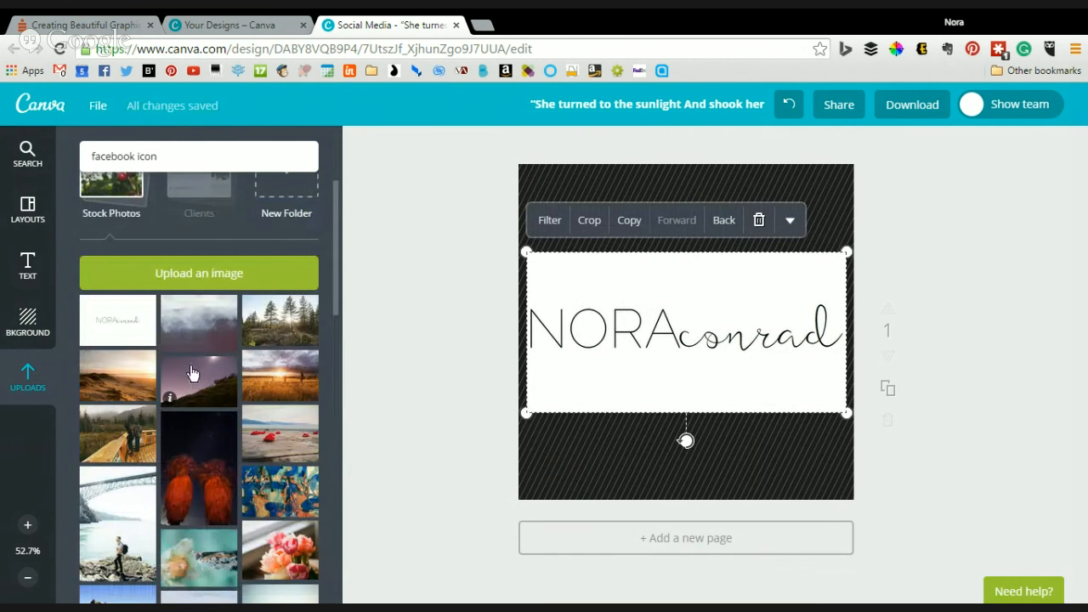
scroll(218, 391, "down", 2)
scroll(218, 390, "down", 10)
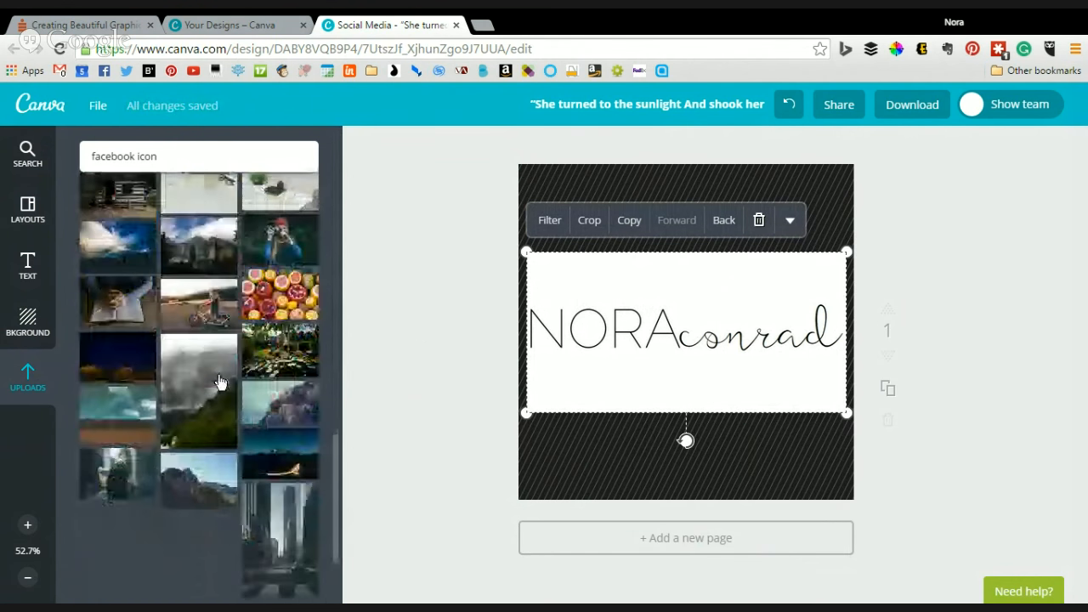
scroll(227, 368, "up", 15)
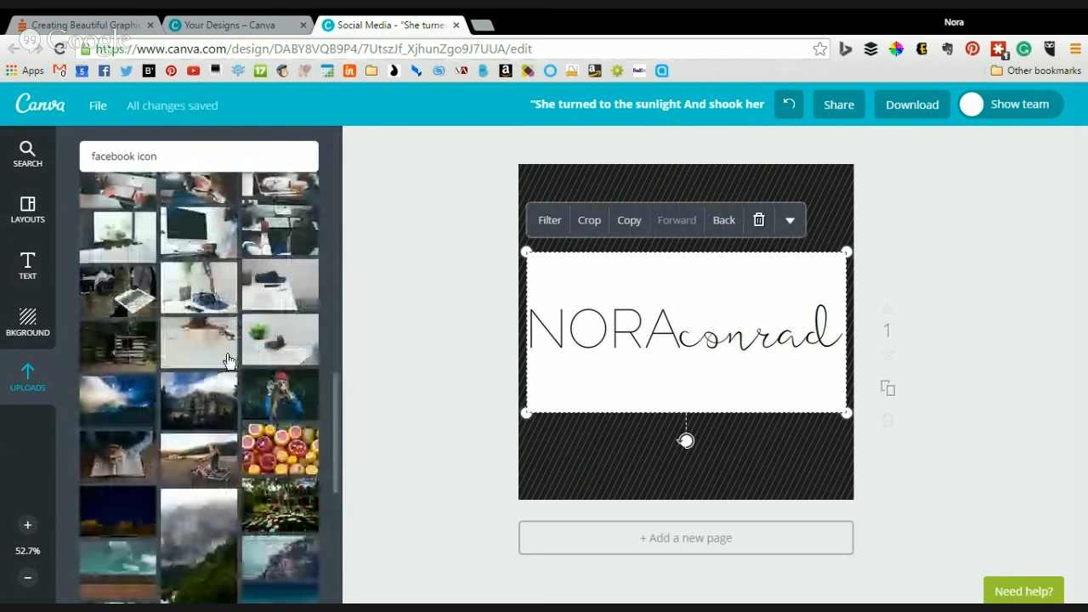
scroll(227, 354, "down", 5)
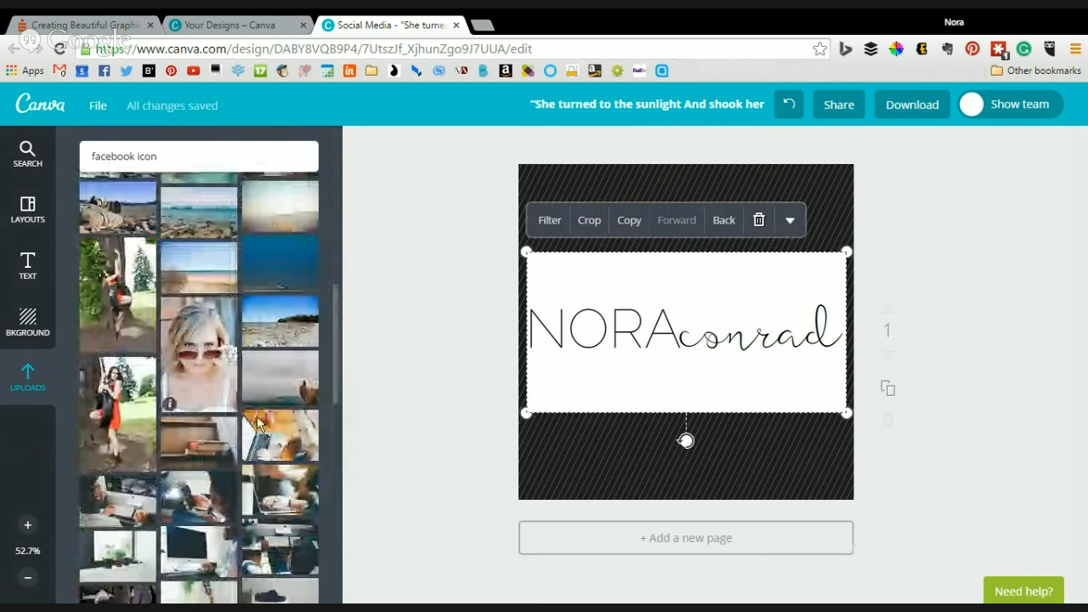
scroll(286, 399, "down", 4)
scroll(286, 399, "down", 3)
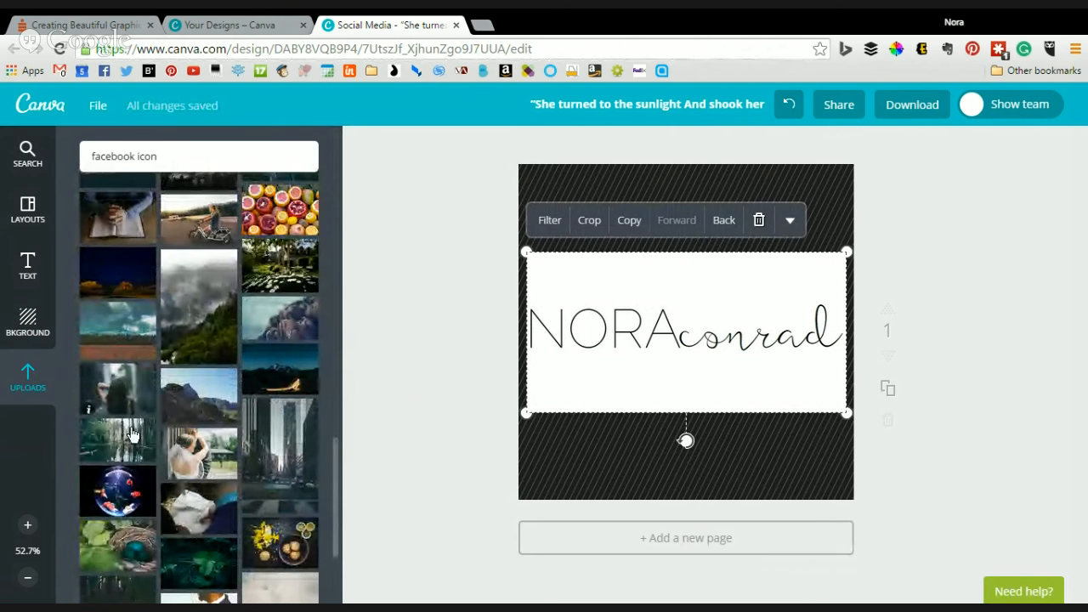
scroll(182, 391, "up", 10)
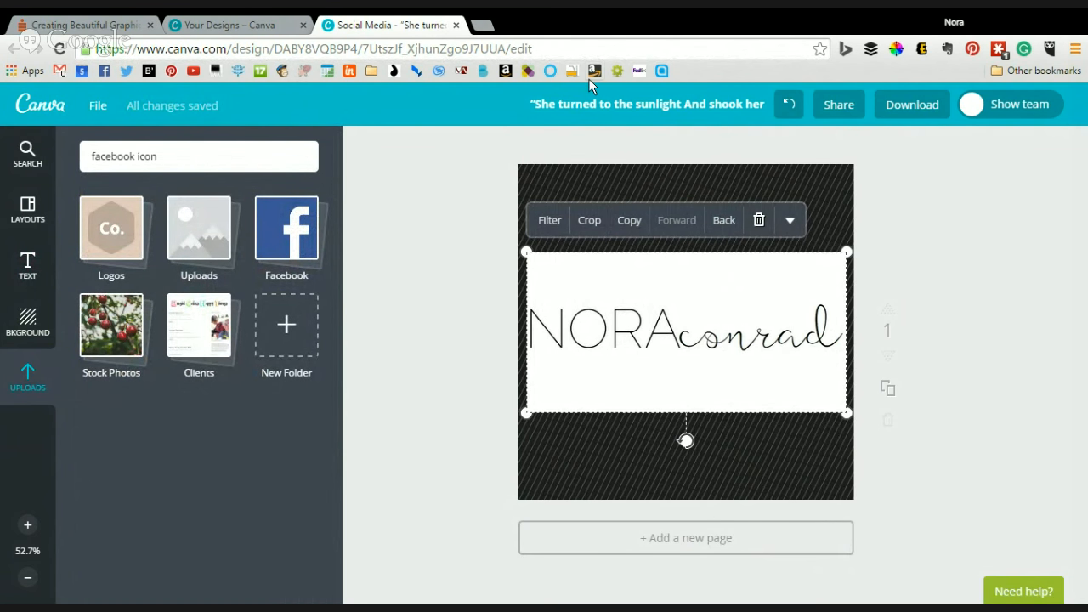
Rename the design as "Example".
left_click(606, 101)
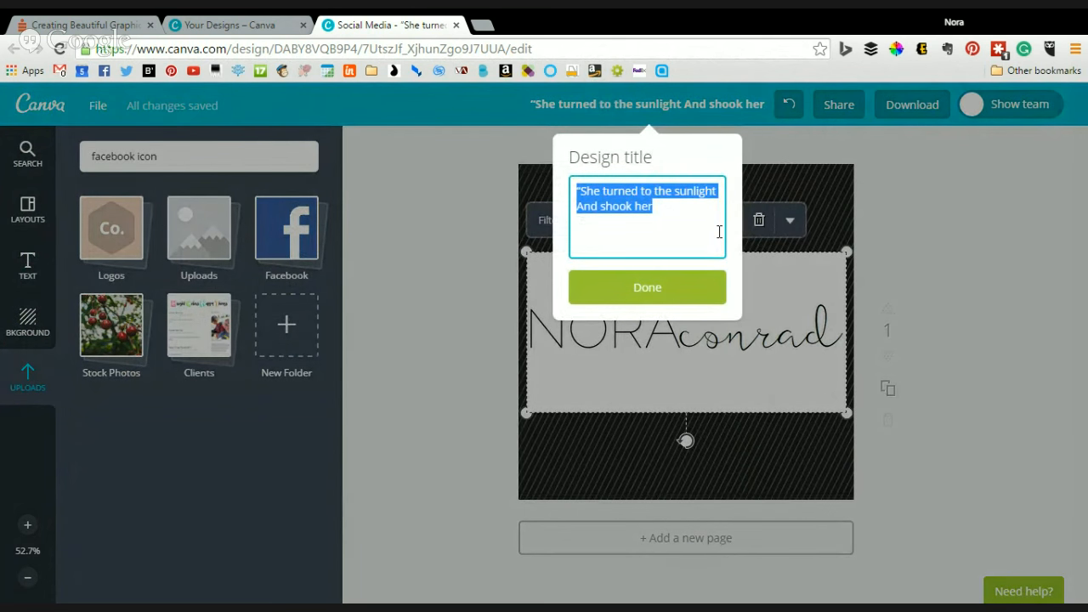
type("Example")
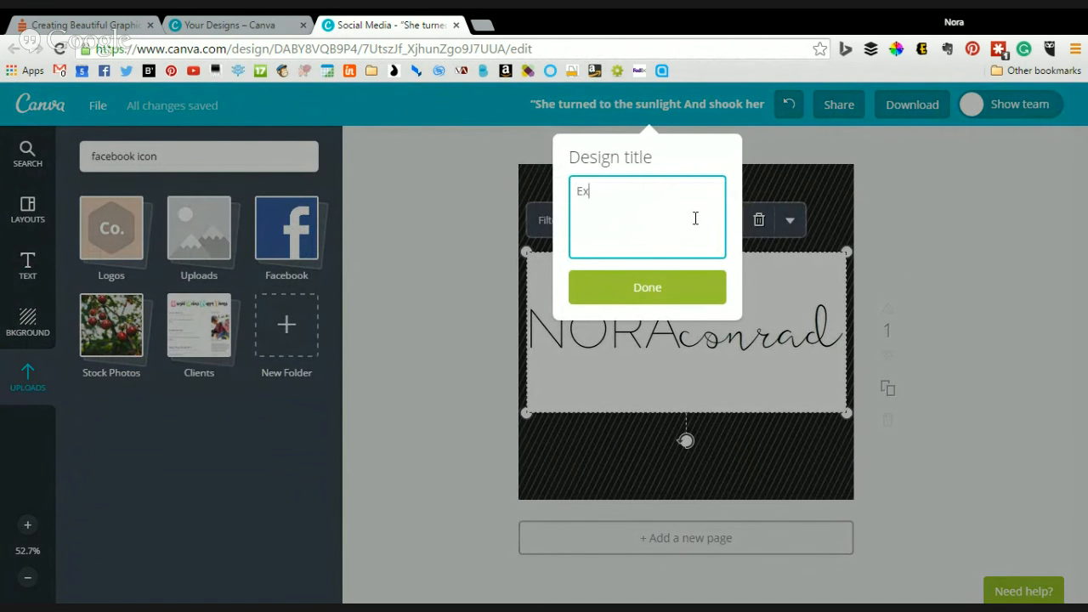
left_click(683, 291)
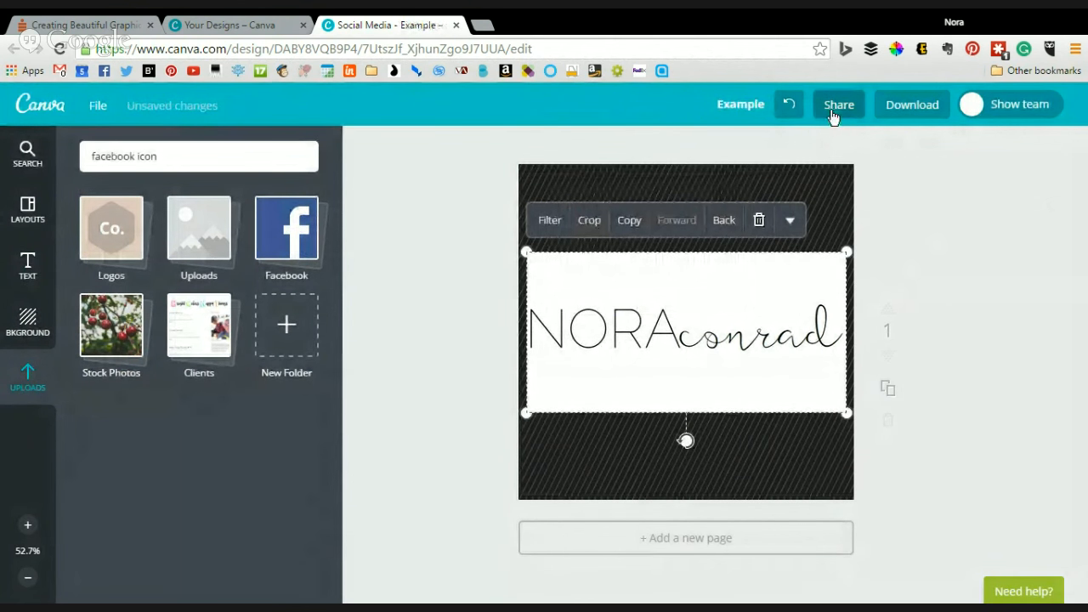
Check the design's download formats and its team sharing options, including publishing as a team template.
left_click(911, 108)
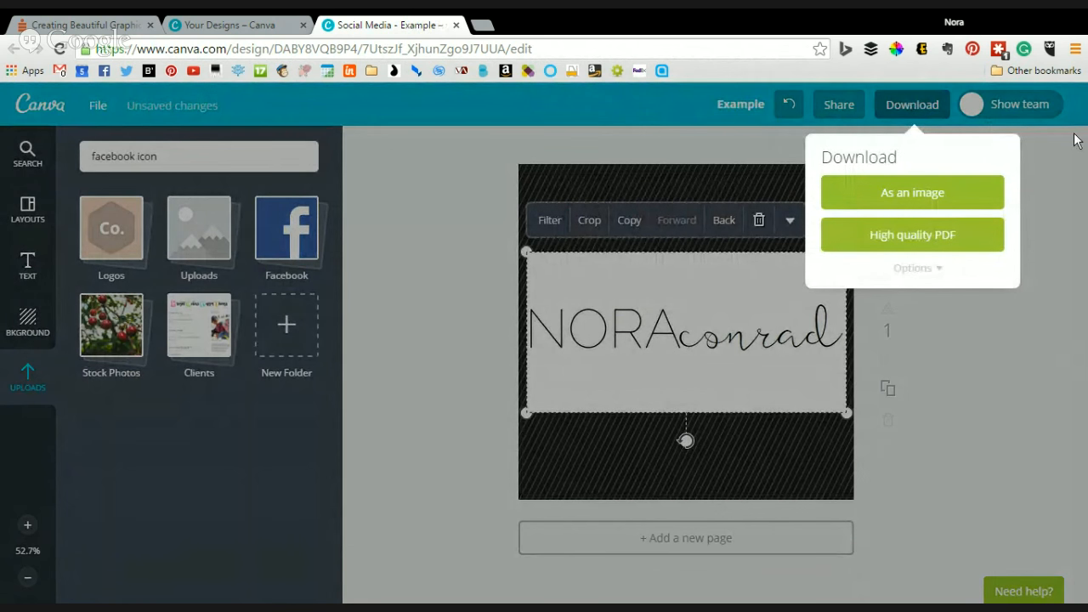
left_click(1039, 107)
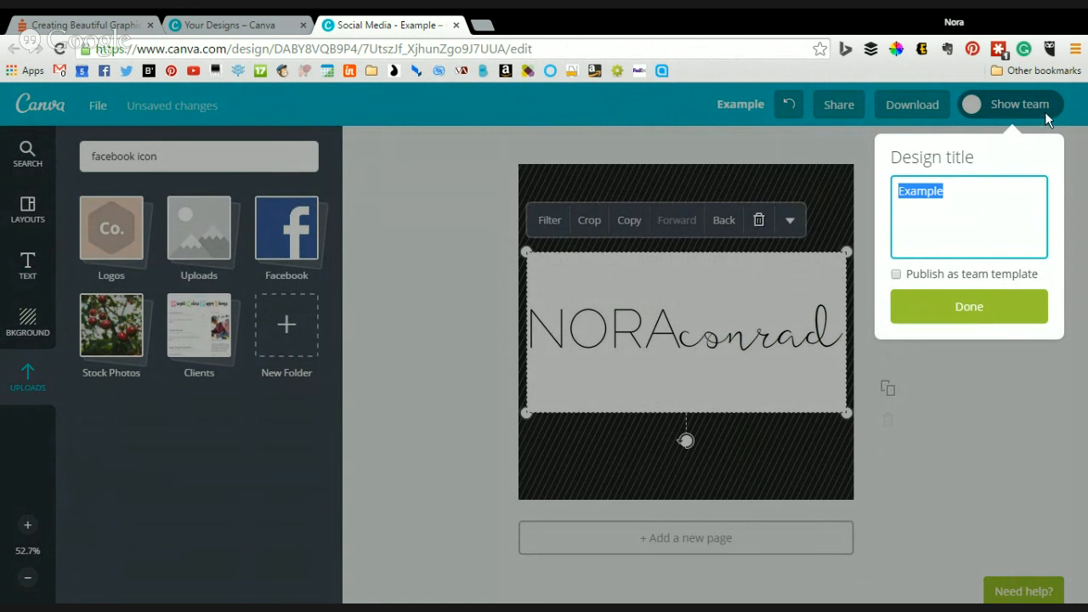
left_click(985, 192)
key("Return")
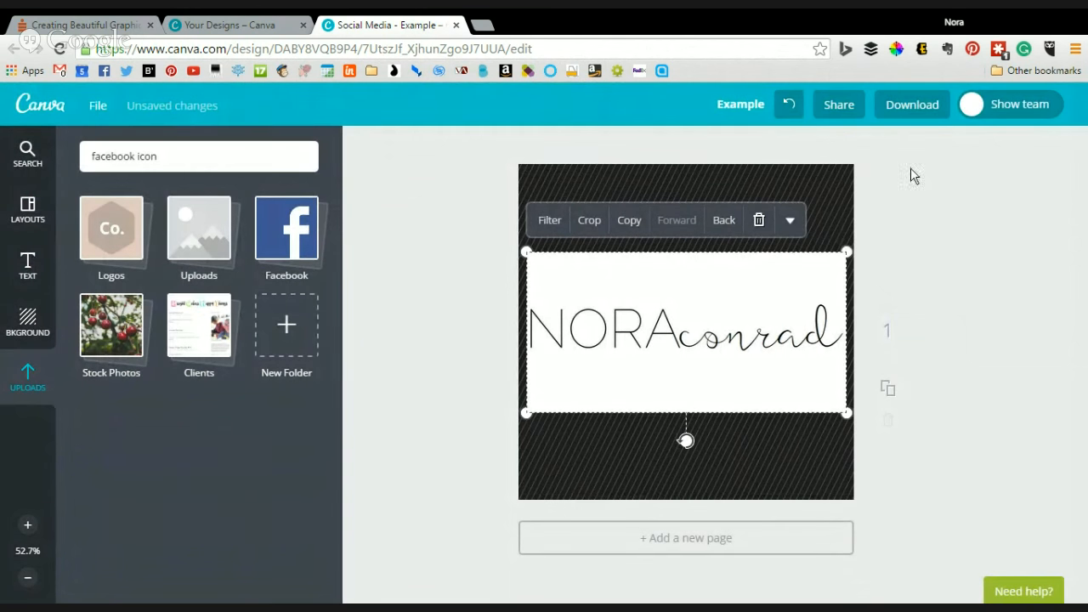
Undo the latest design changes, including the switch to the dark striped background.
left_click(789, 104)
left_click(790, 105)
left_click(790, 105)
left_click(790, 104)
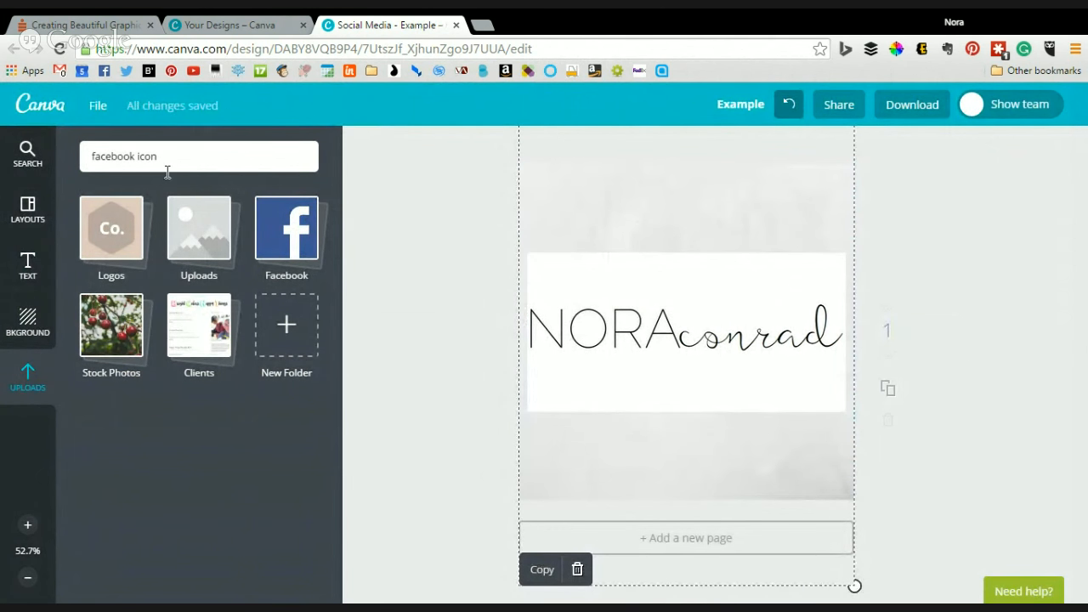
Check the design's resize, save and copy options, and return to the Your Designs page in a single Canva tab.
left_click(99, 107)
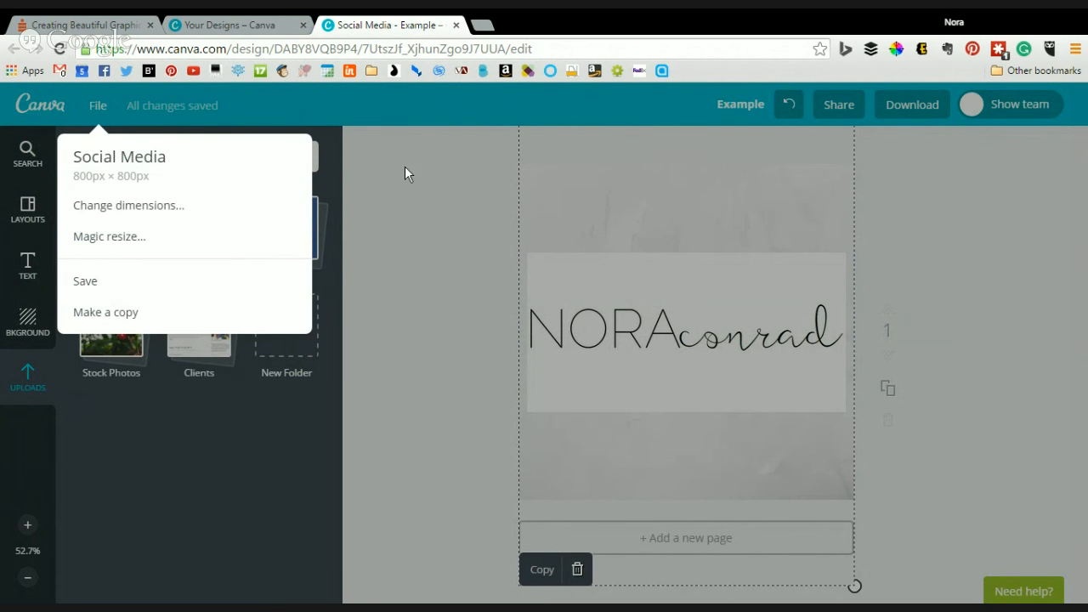
left_click(392, 186)
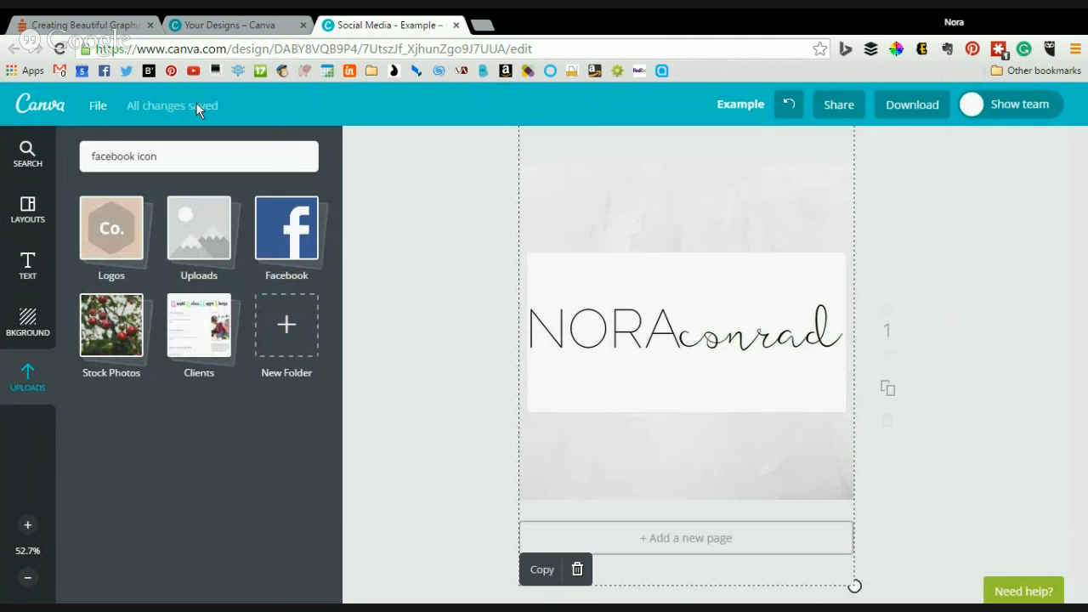
left_click(36, 111)
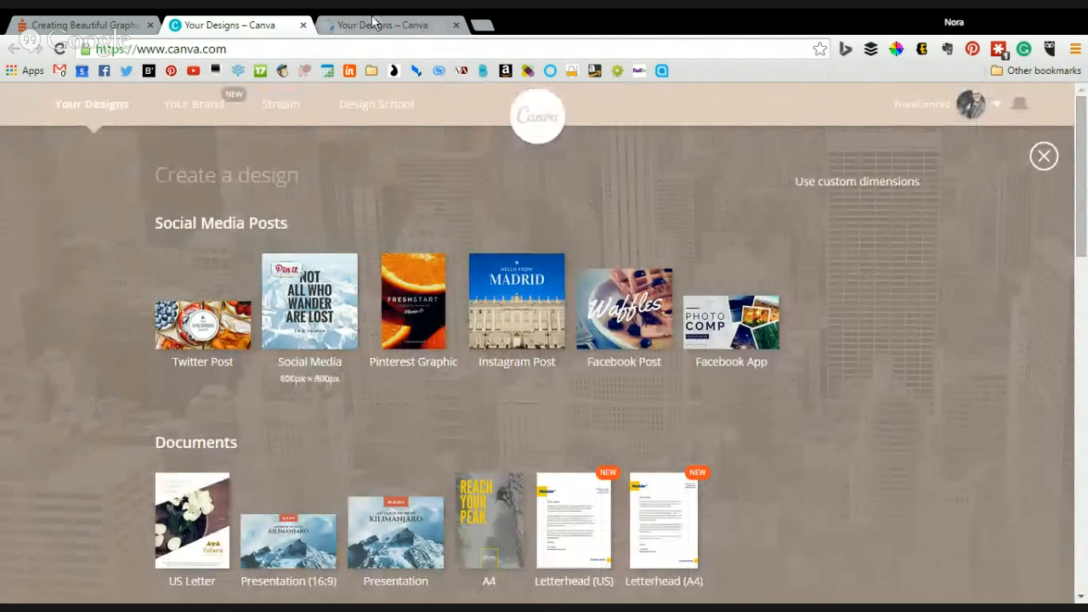
key("ctrl+Tab")
left_click(299, 26)
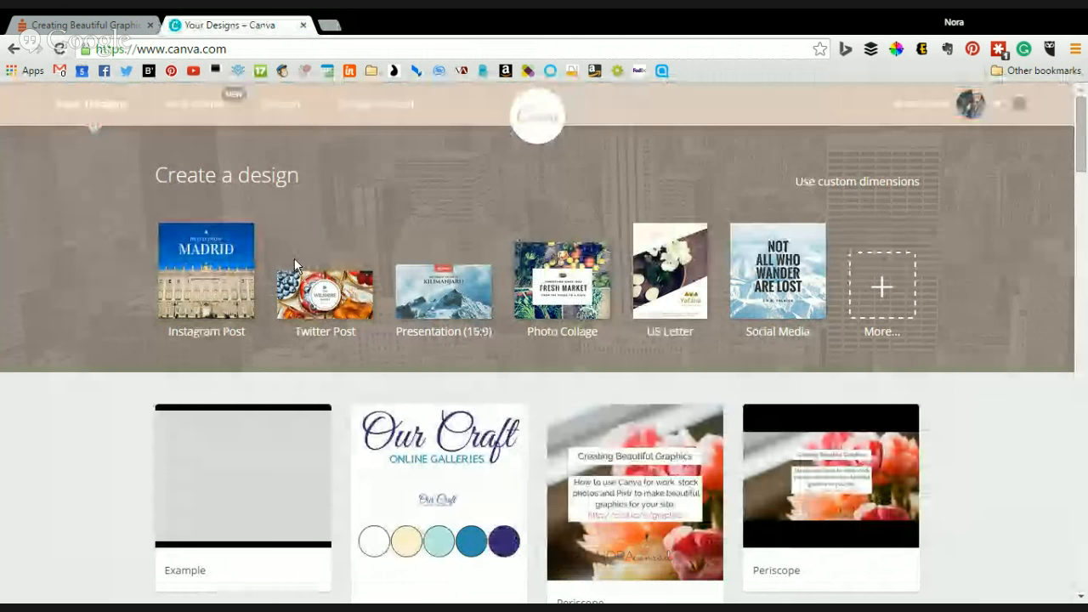
Open the brand kit under Your Brand, and look through its colours, fonts and logos.
left_click(235, 102)
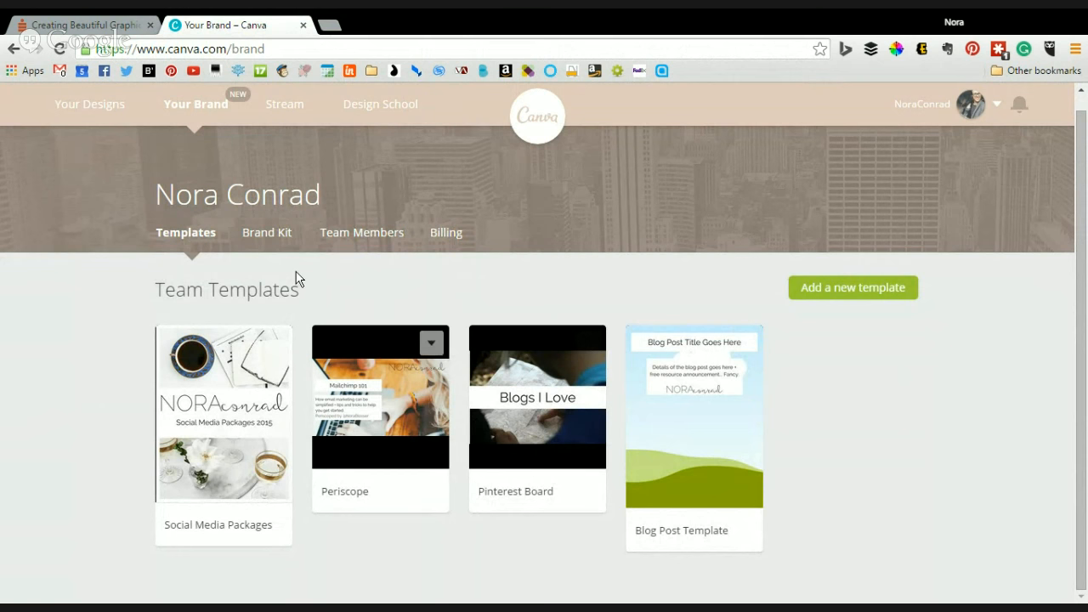
left_click(279, 241)
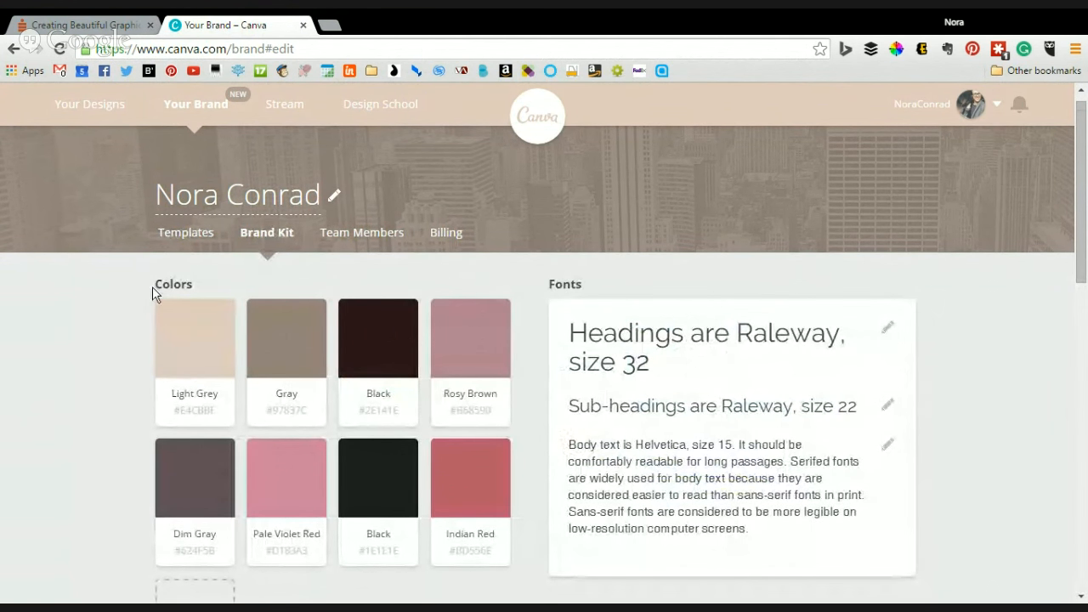
scroll(121, 316, "down", 7)
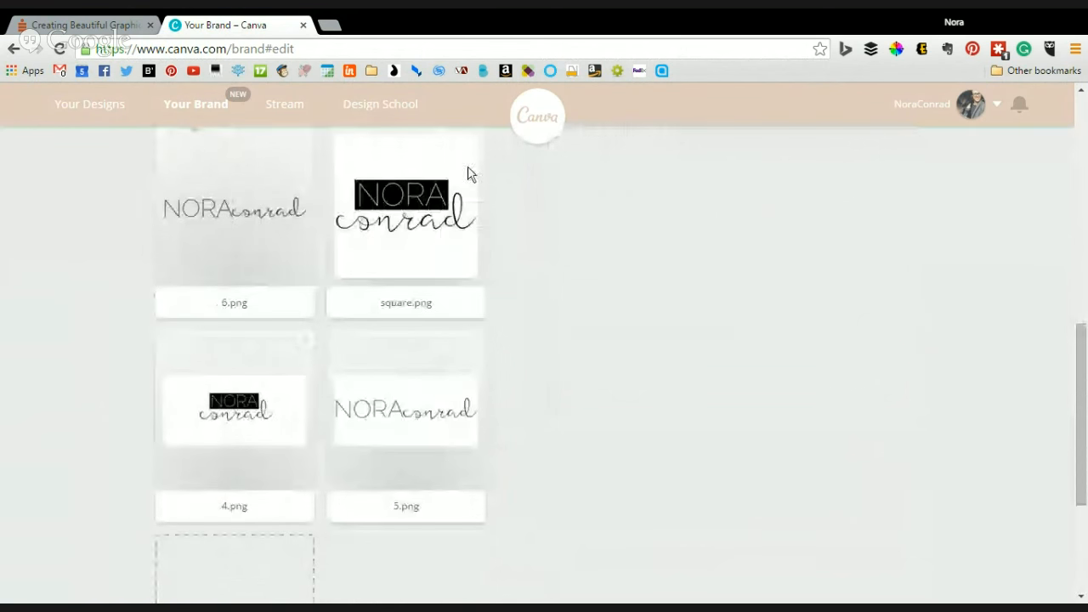
scroll(672, 369, "down", 3)
scroll(672, 369, "up", 10)
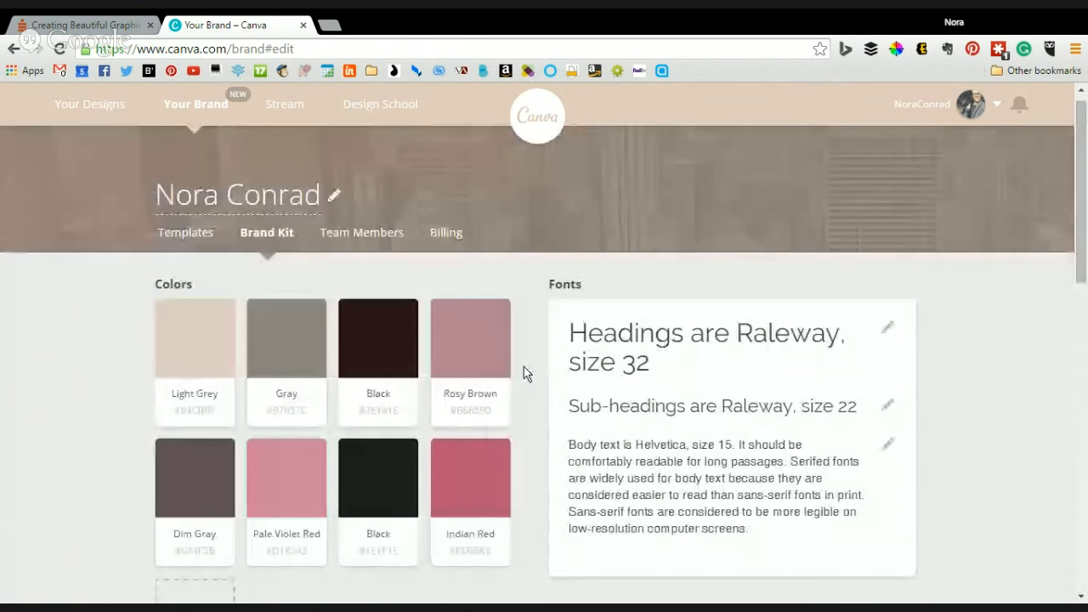
Add a light steel blue, #B4C5E0, to the brand kit colours.
scroll(523, 372, "down", 1)
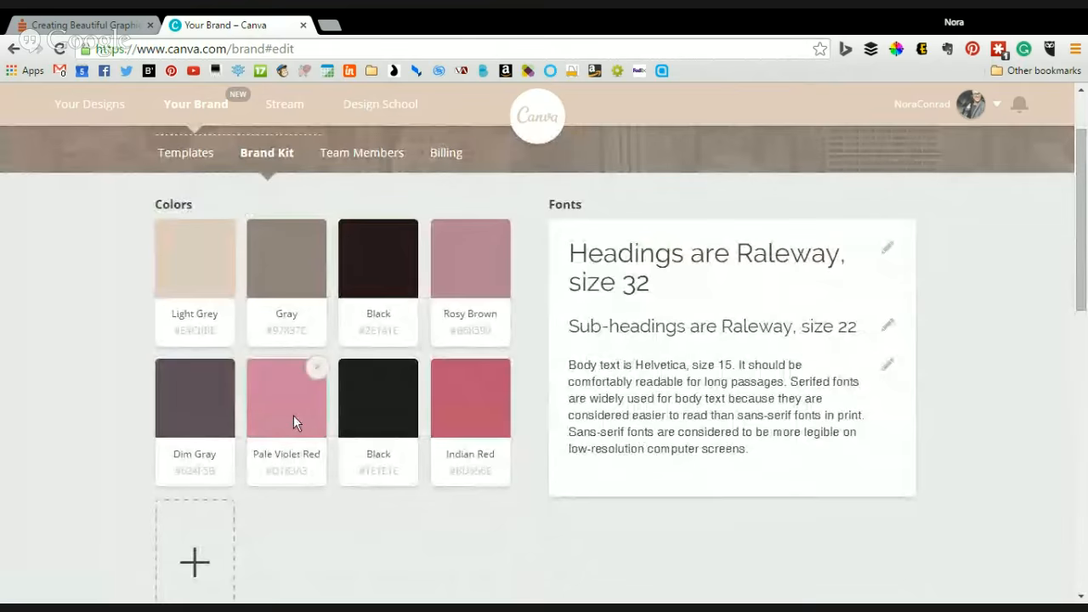
scroll(258, 523, "down", 3)
left_click(199, 342)
scroll(211, 311, "up", 2)
left_click_drag(254, 230, 216, 254)
double_click(240, 394)
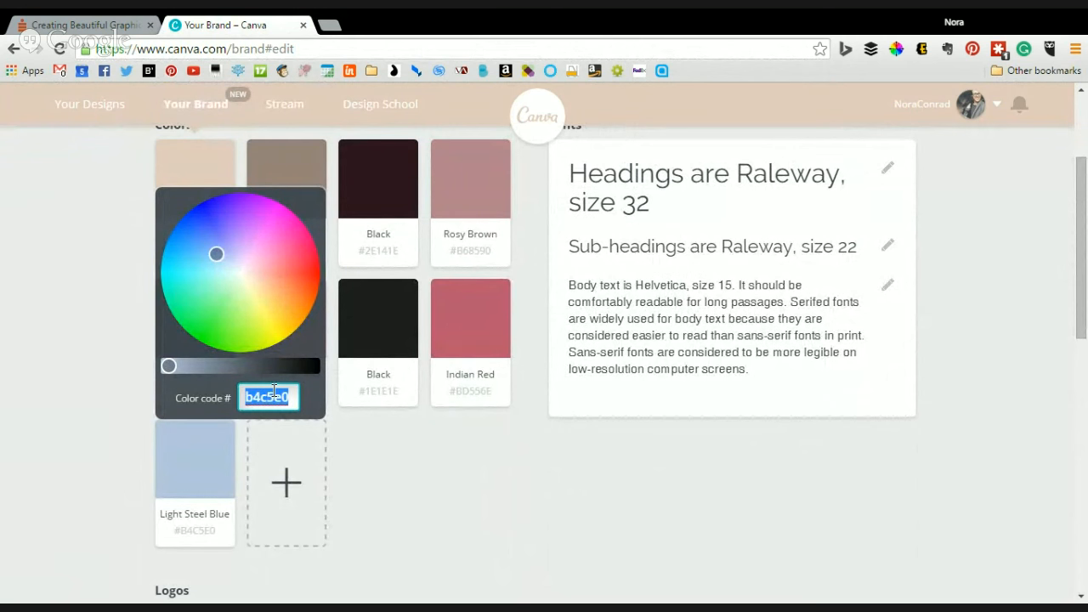
left_click(244, 474)
Delete the light steel blue colour from the brand kit.
mouse_move(197, 446)
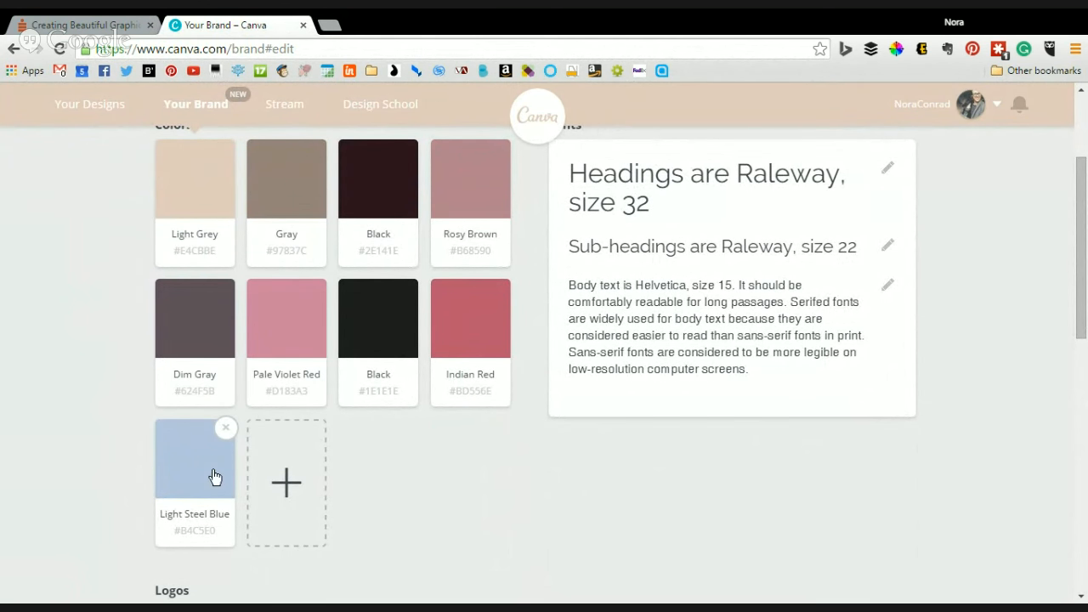
left_click(224, 429)
left_click_drag(391, 365, 453, 445)
left_click(453, 445)
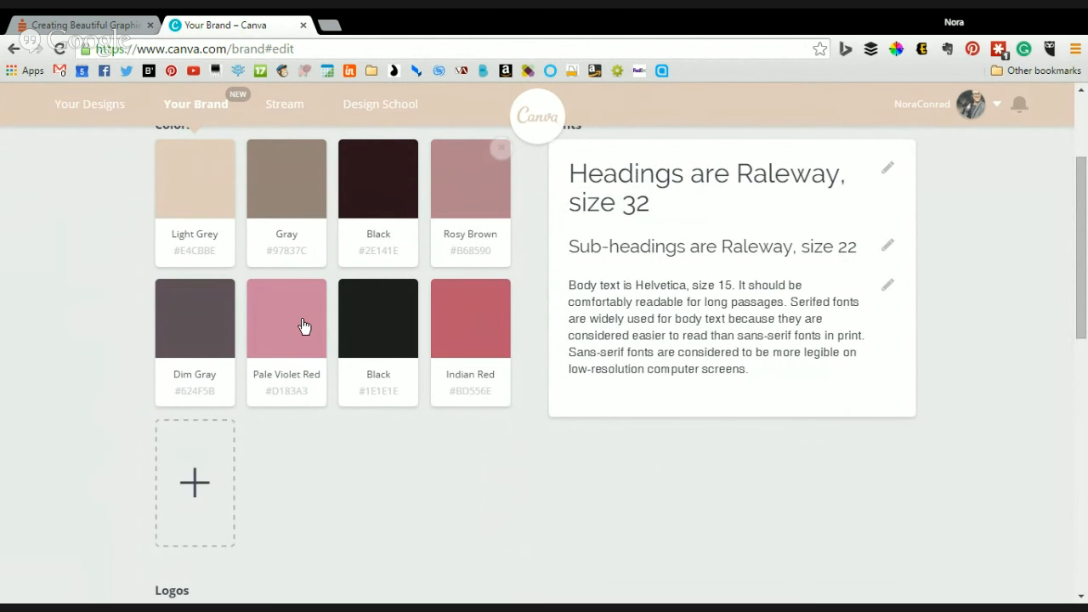
Check the font choices available for the brand kit's heading style, keeping Raleway.
scroll(726, 395, "up", 2)
scroll(939, 343, "down", 1)
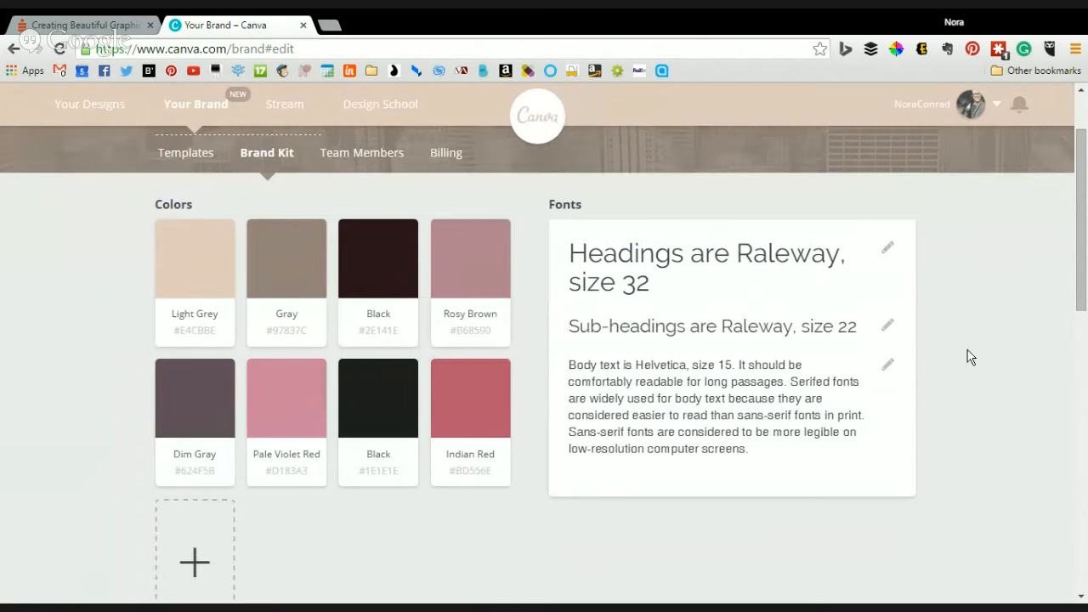
left_click(886, 247)
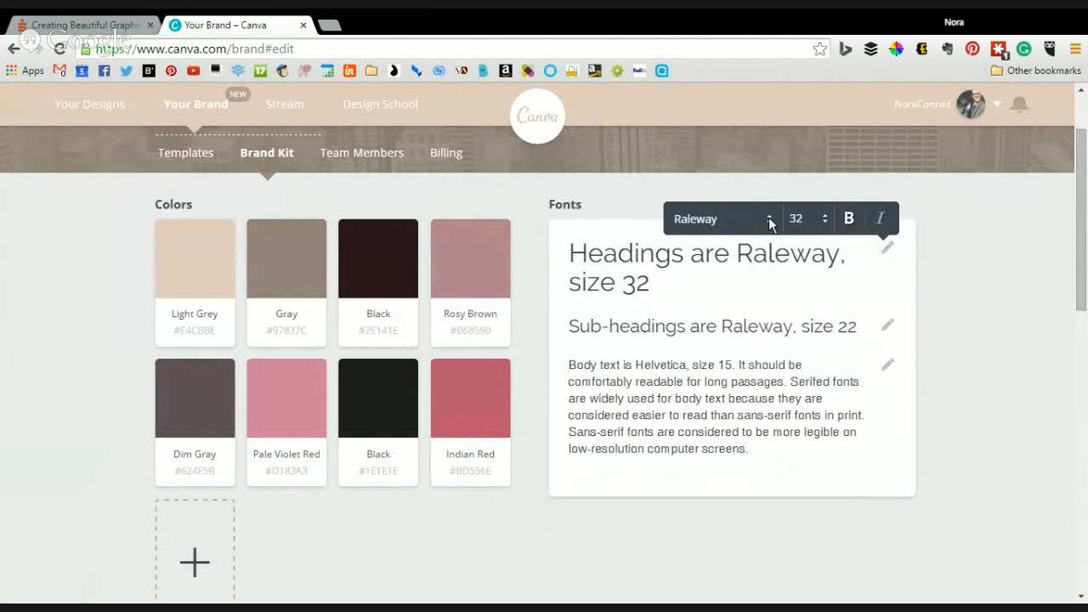
left_click(766, 224)
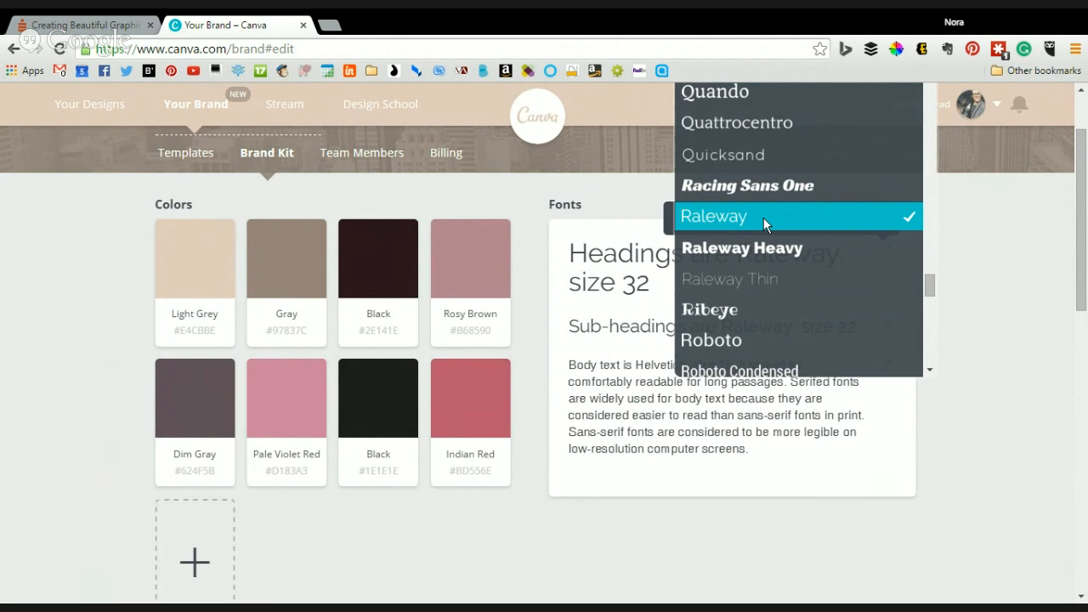
left_click(1001, 219)
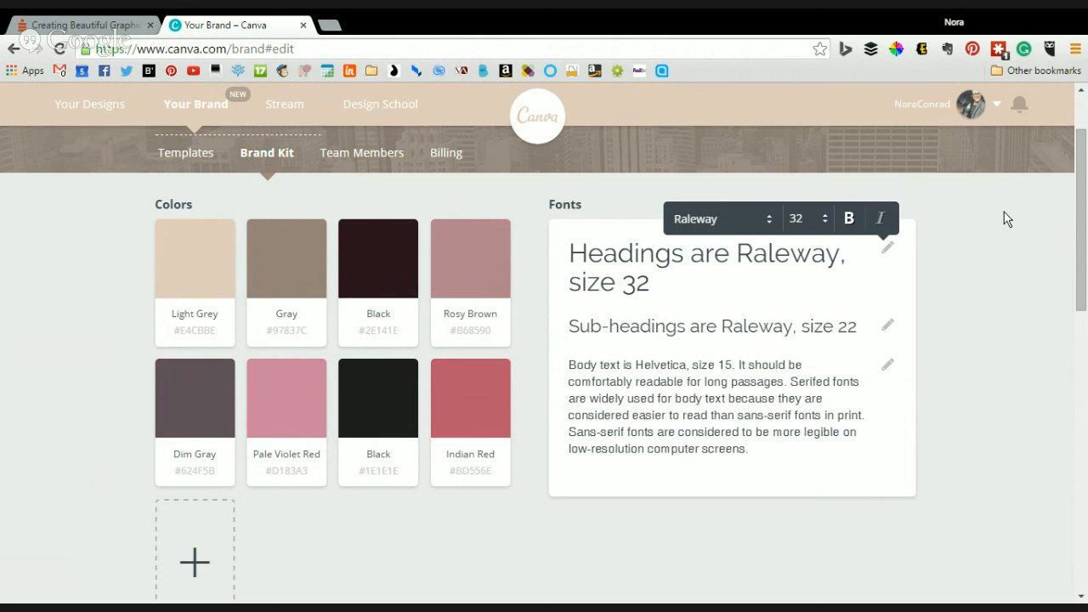
left_click(1020, 343)
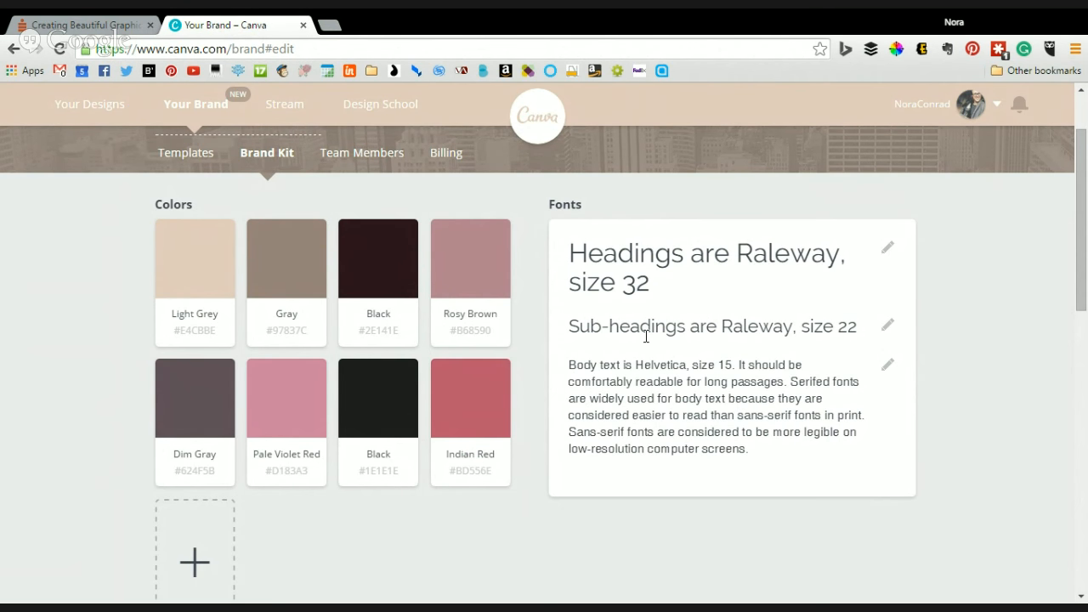
Review the logos stored in the brand kit, below the colours and fonts.
scroll(690, 251, "down", 3)
scroll(671, 242, "up", 2)
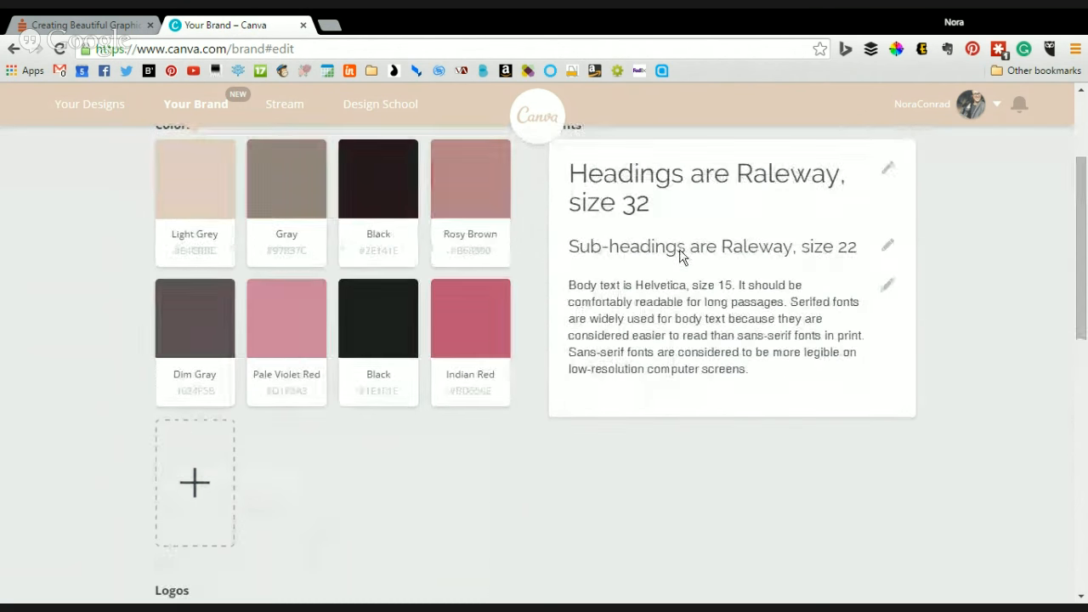
scroll(689, 300, "down", 5)
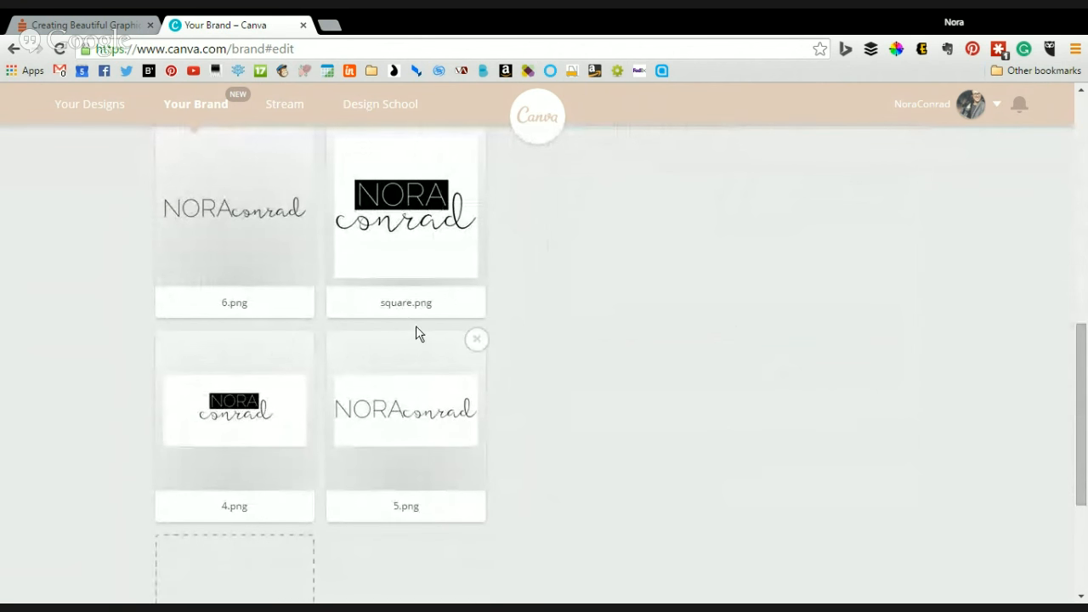
Look over the stored logo files 6.png, square.png, 4.png and 5.png once more.
scroll(404, 425, "up", 1)
scroll(285, 371, "down", 3)
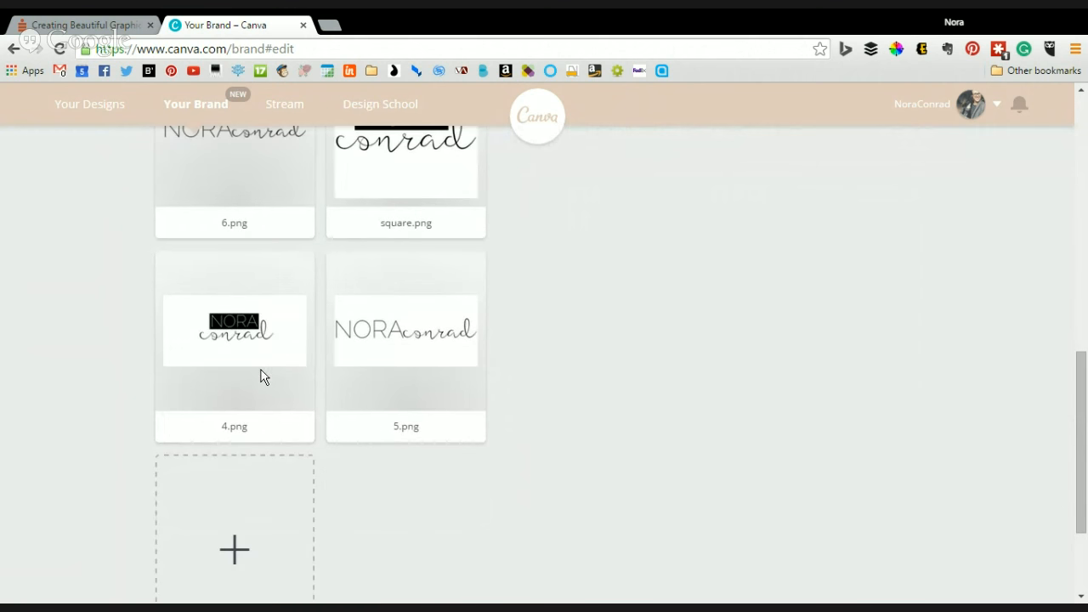
scroll(459, 323, "up", 1)
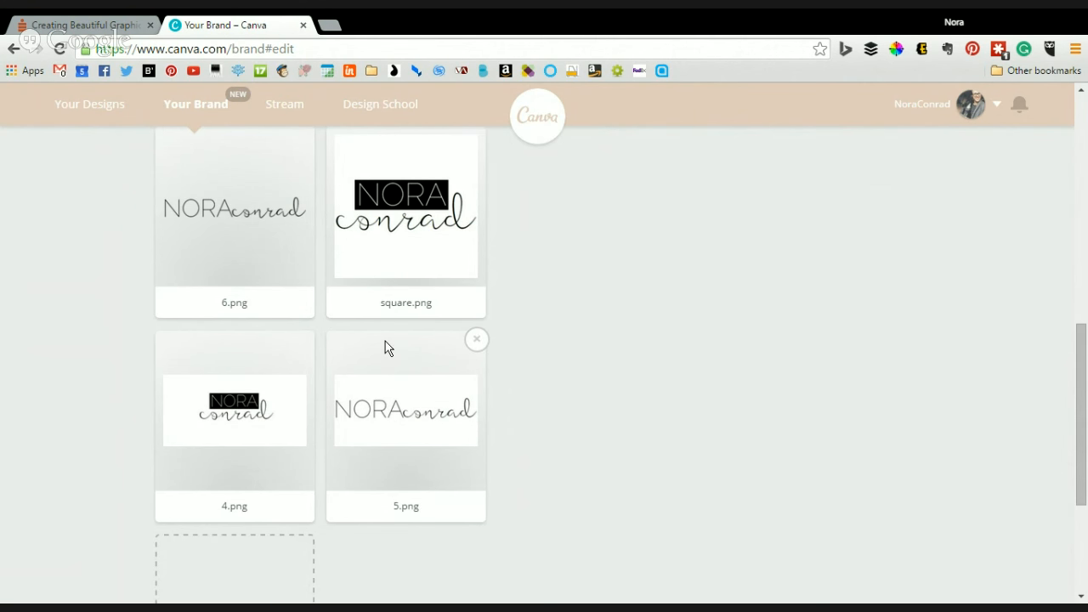
Open the brand's team members page and examine the invitation form, current members and user roles.
scroll(385, 344, "up", 10)
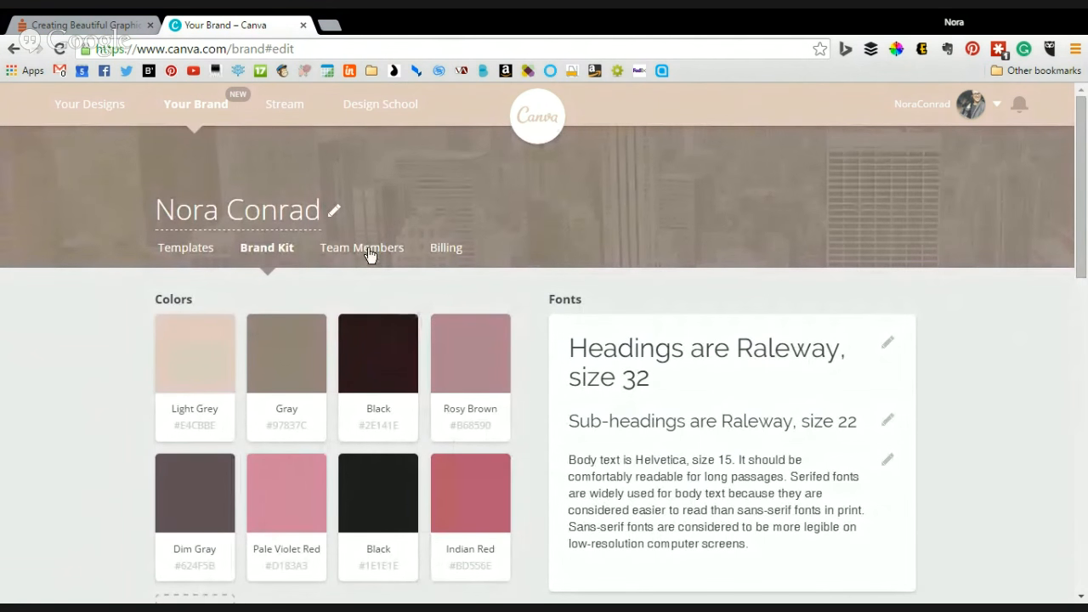
left_click(368, 254)
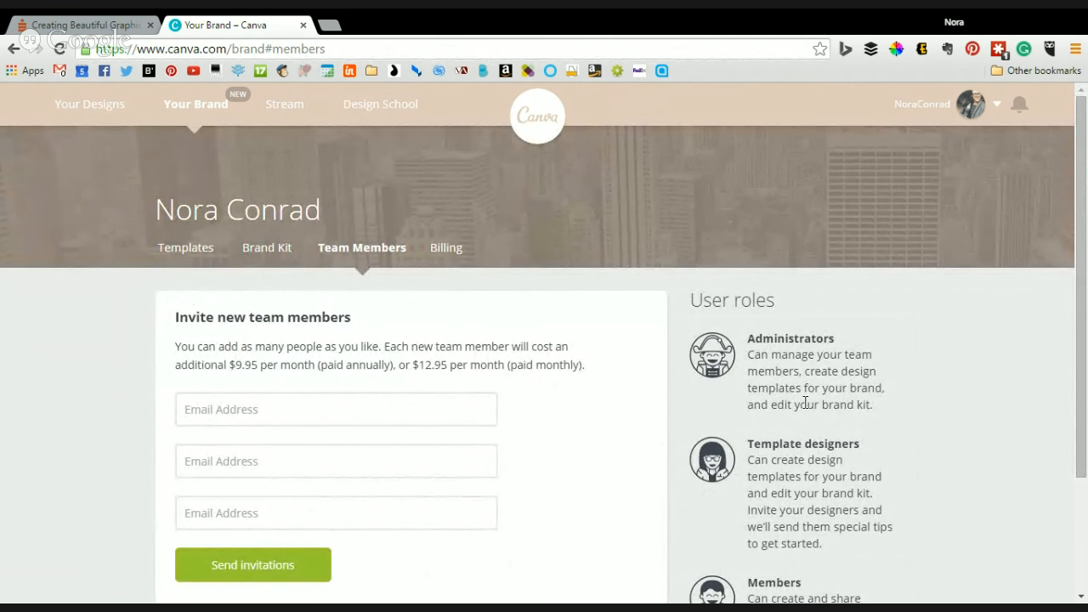
scroll(811, 391, "down", 2)
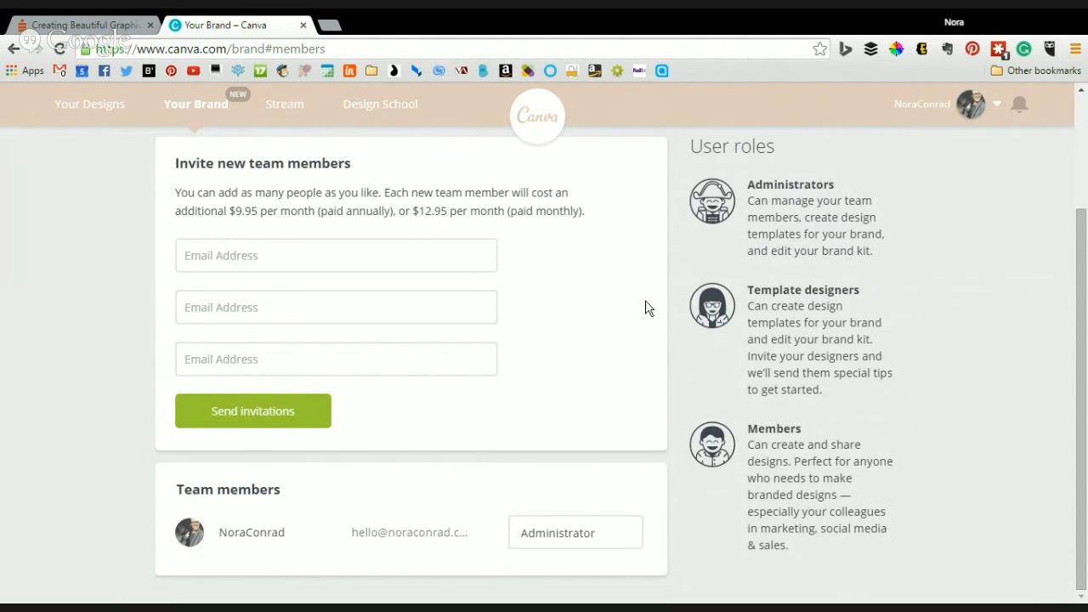
scroll(650, 310, "up", 2)
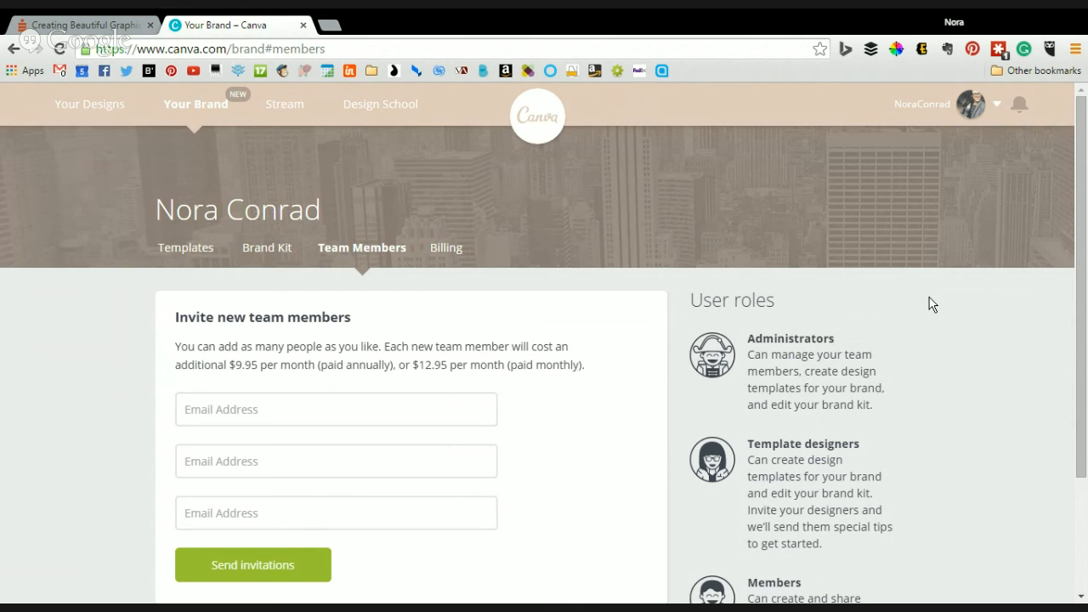
scroll(940, 319, "down", 2)
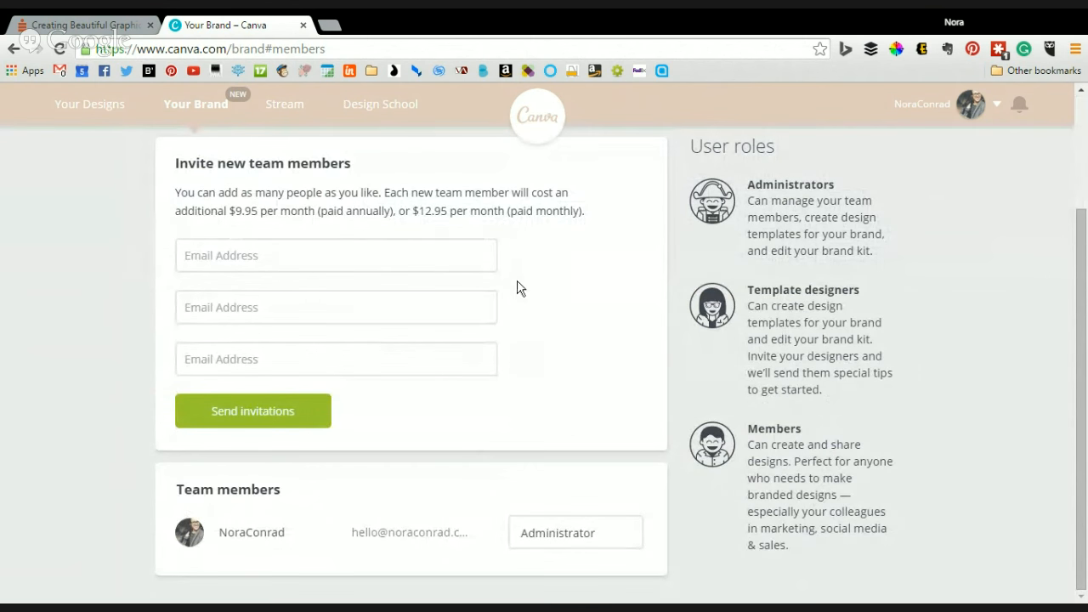
scroll(520, 289, "up", 2)
Open the brand's billing page and review the plan summary and payment details.
left_click(446, 249)
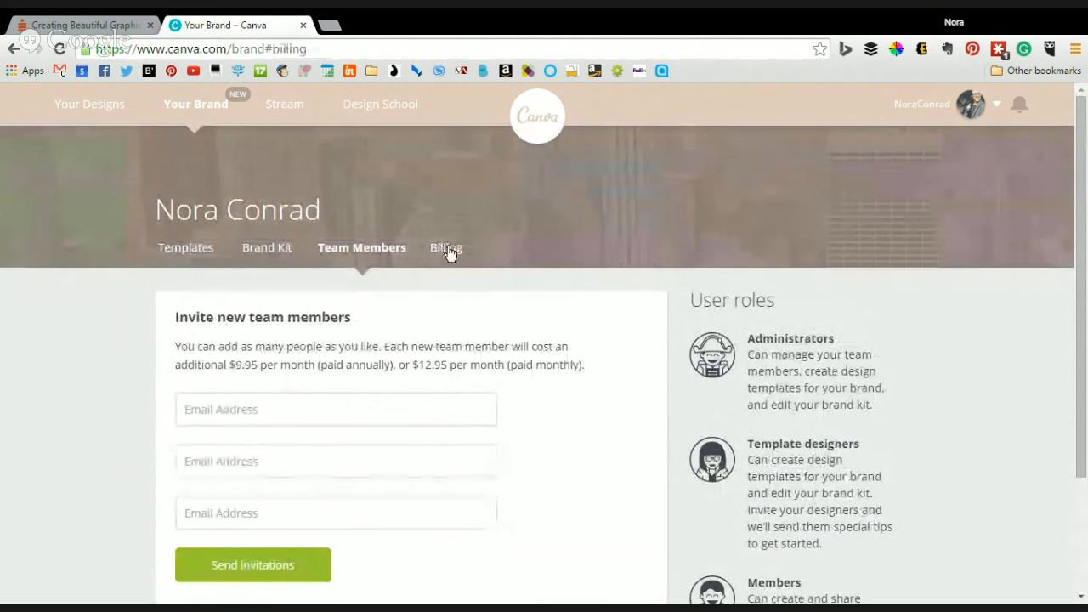
scroll(492, 314, "down", 2)
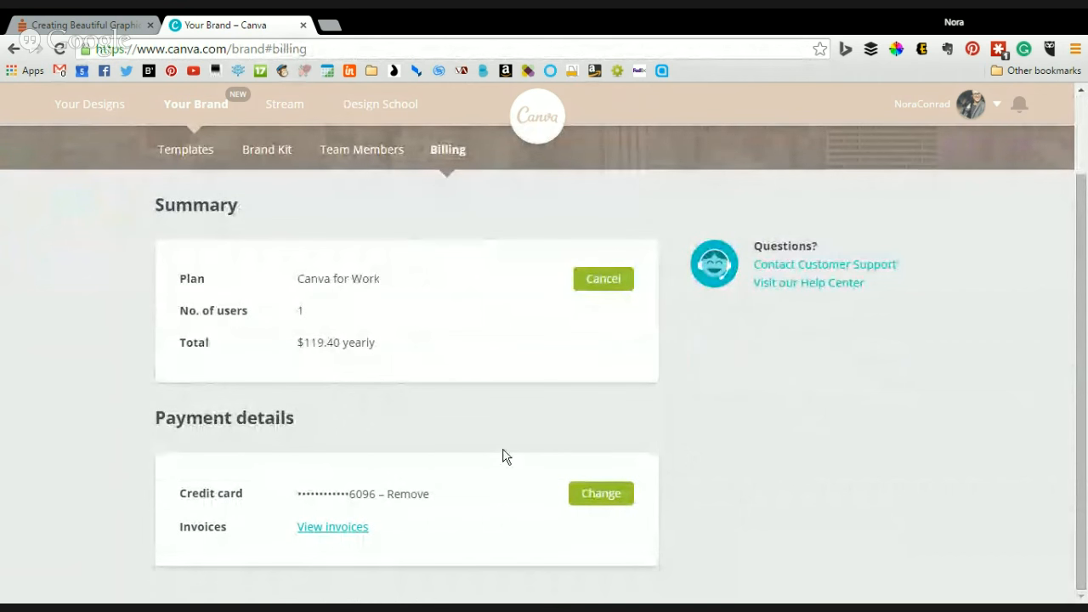
scroll(870, 386, "up", 1)
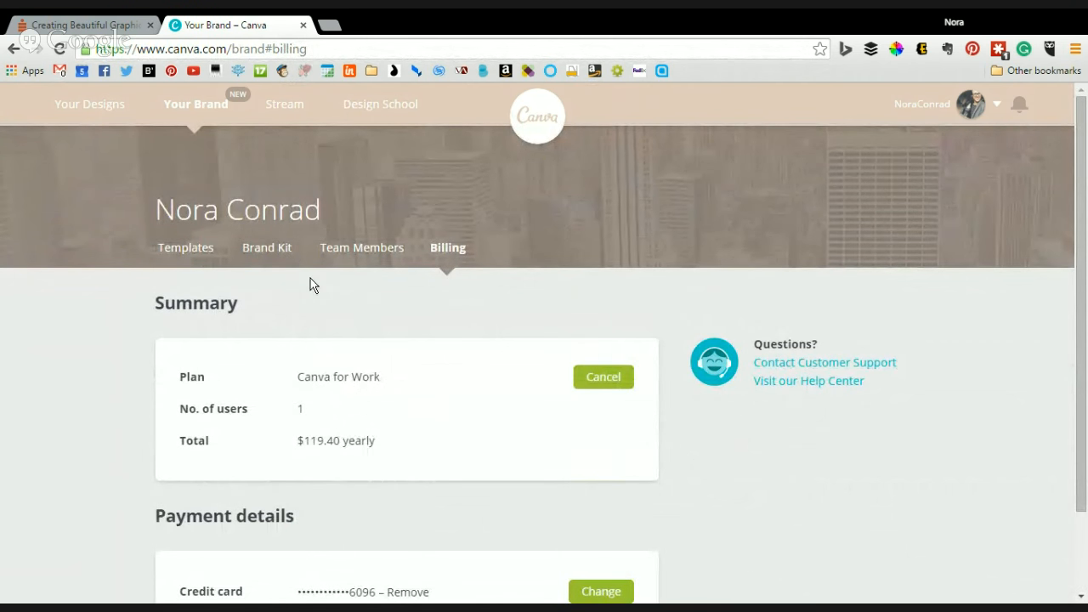
Open the Social Media Packages design from the brand's team templates.
left_click(164, 247)
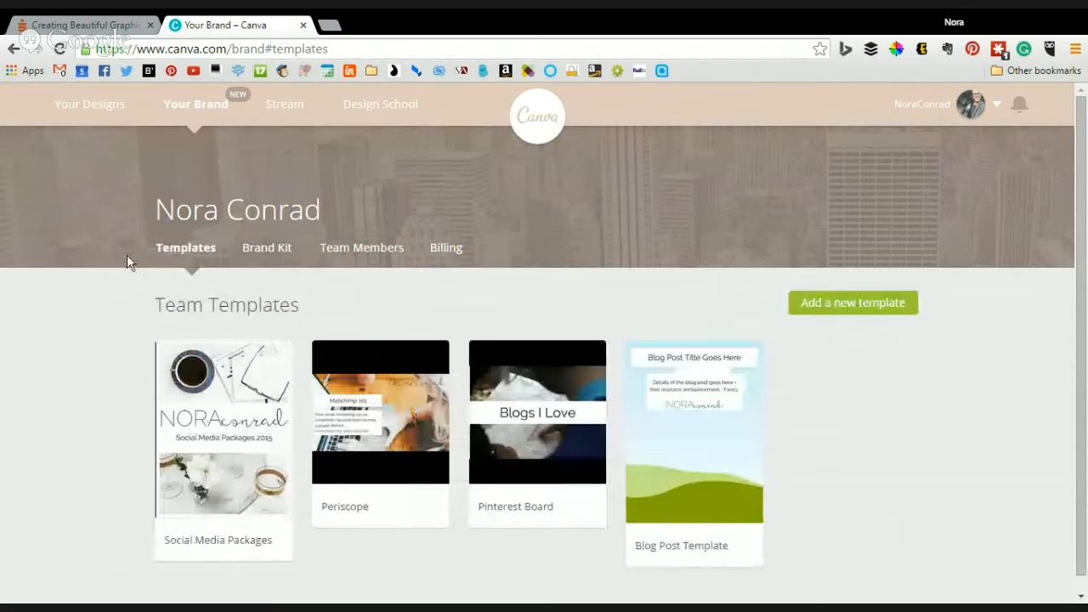
scroll(114, 265, "down", 1)
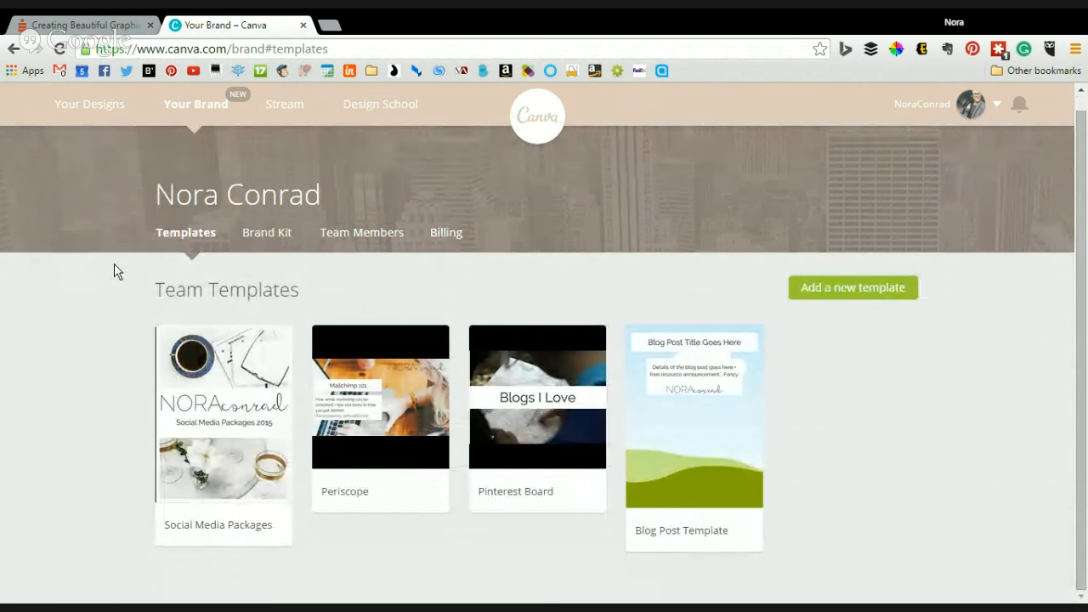
left_click(218, 434)
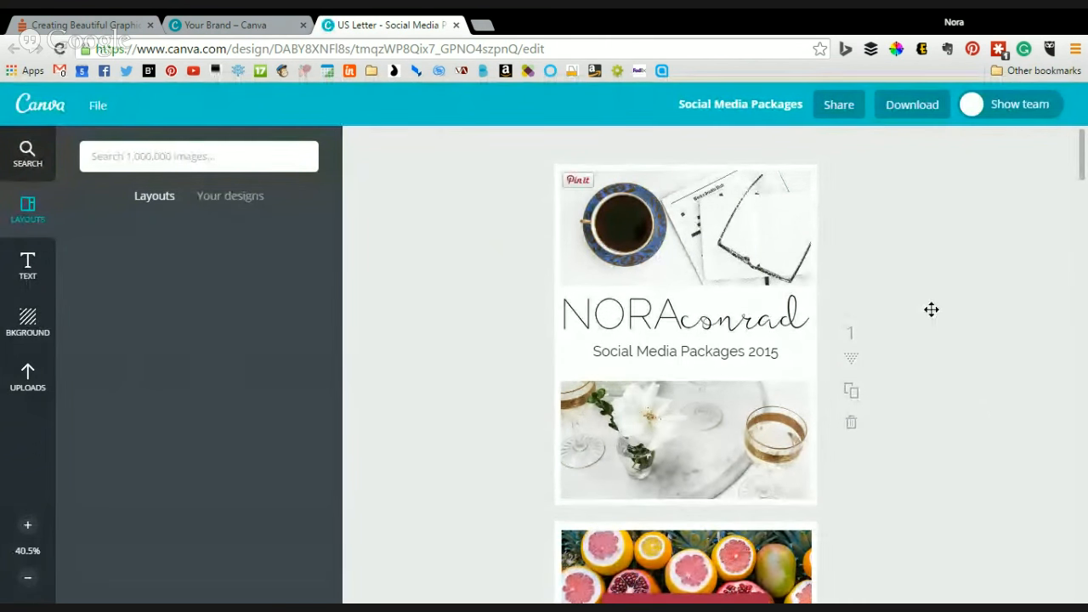
Examine the Social Media Packages pages from the cover to Content Library, checking the Project Management page's text boxes, and show the uploaded images.
scroll(930, 310, "down", 5)
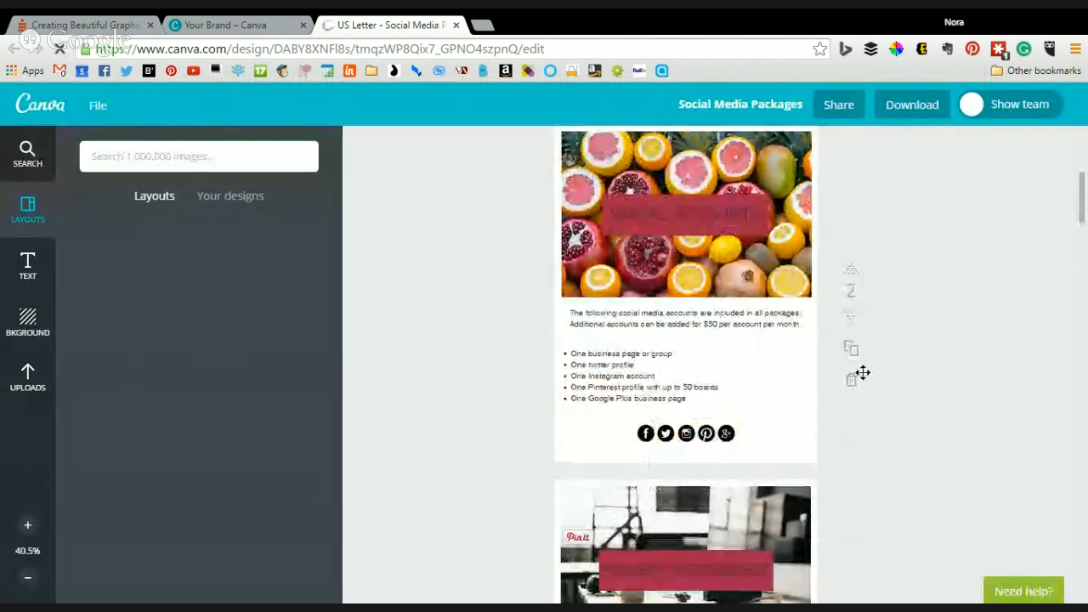
scroll(860, 369, "down", 3)
scroll(730, 347, "up", 9)
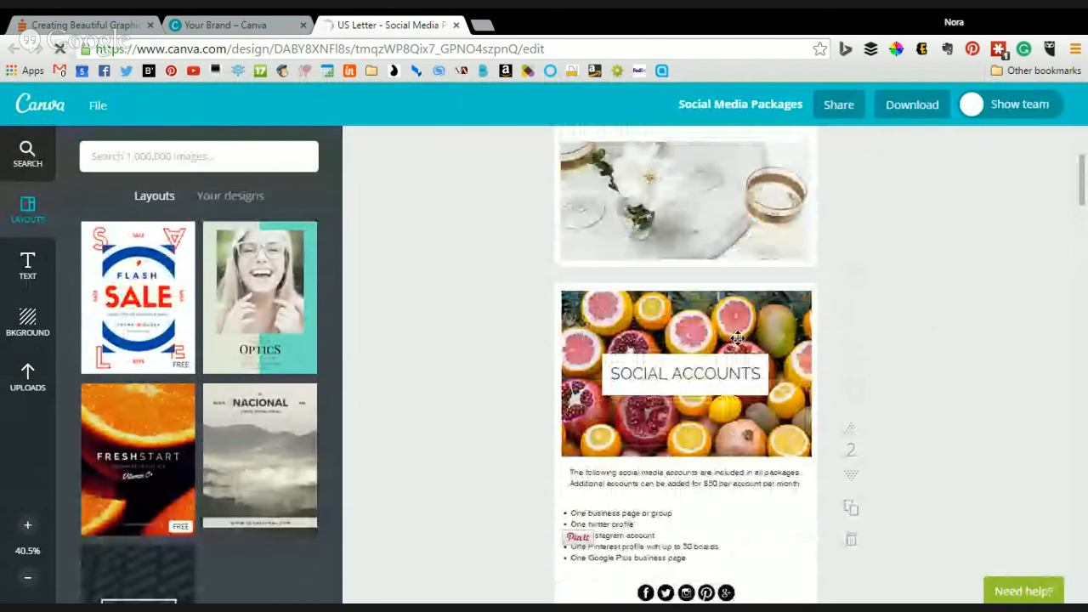
scroll(736, 338, "down", 7)
scroll(734, 334, "down", 3)
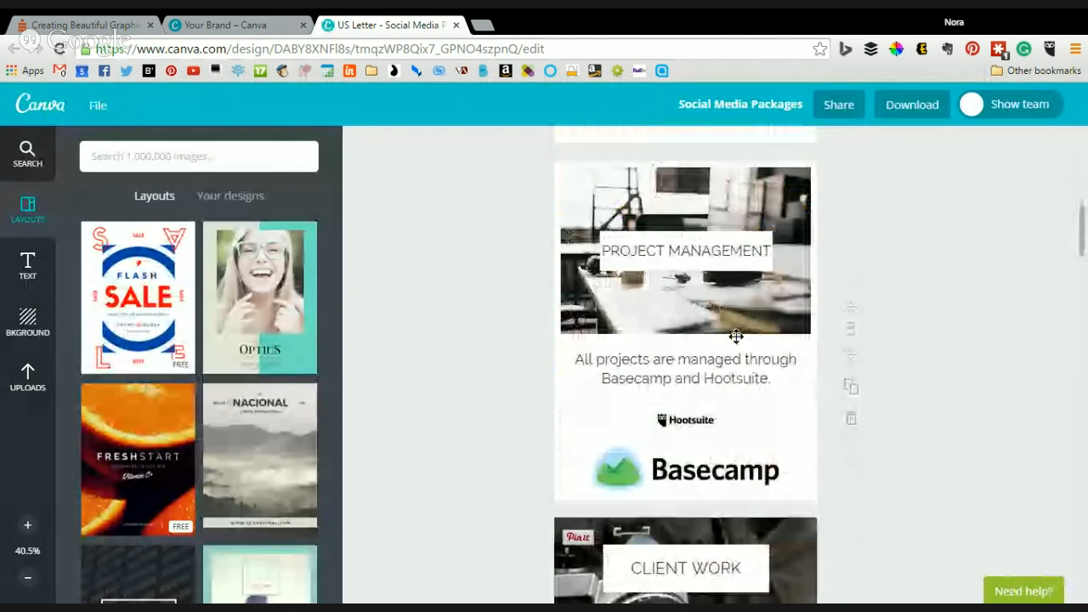
left_click(730, 255)
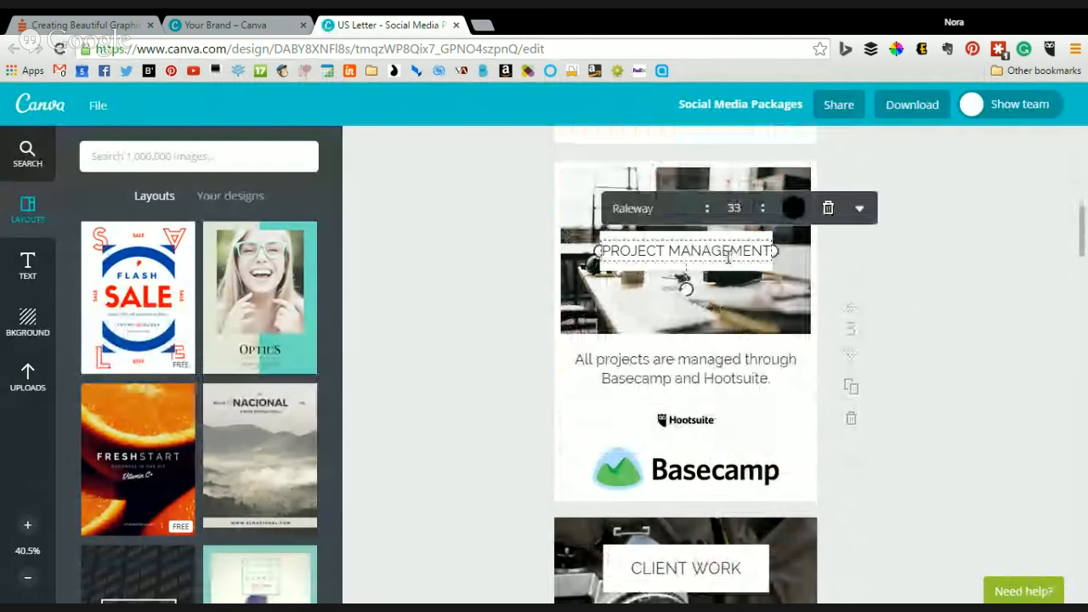
left_click(740, 378)
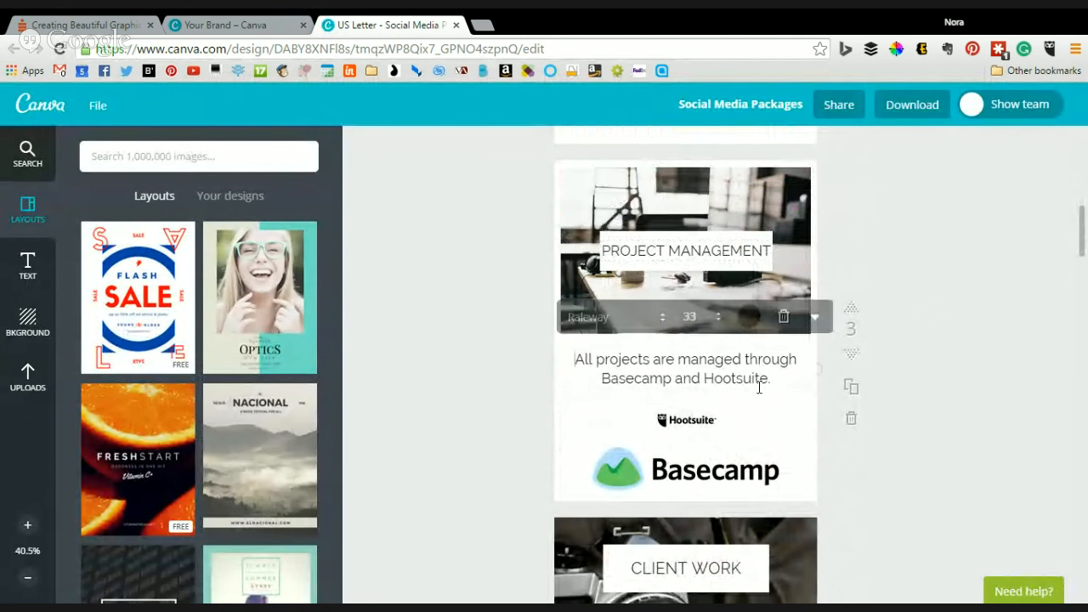
scroll(943, 313, "down", 4)
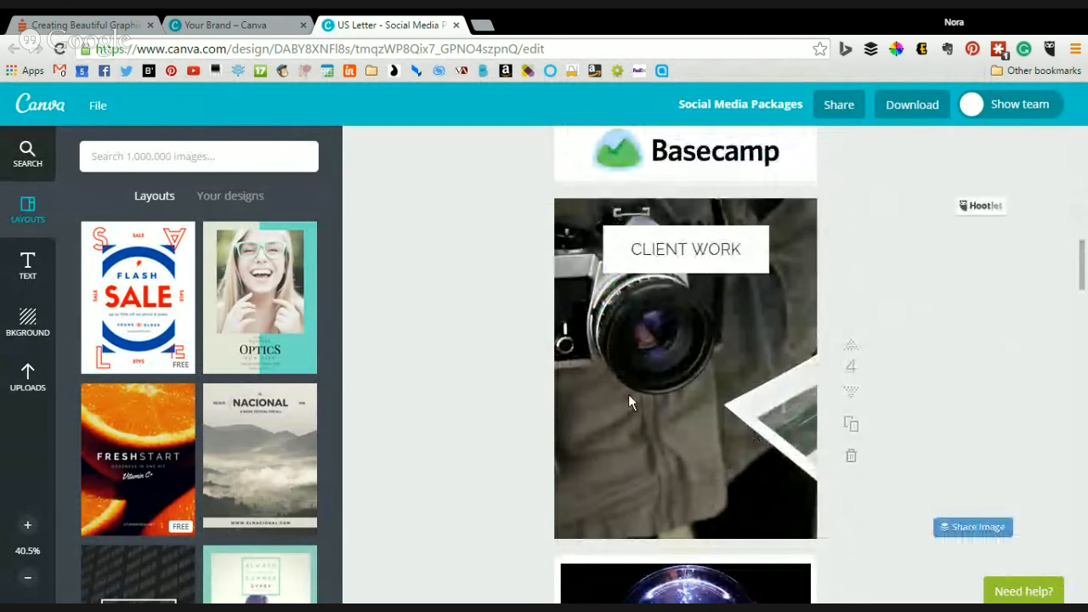
scroll(628, 394, "down", 4)
scroll(701, 329, "up", 2)
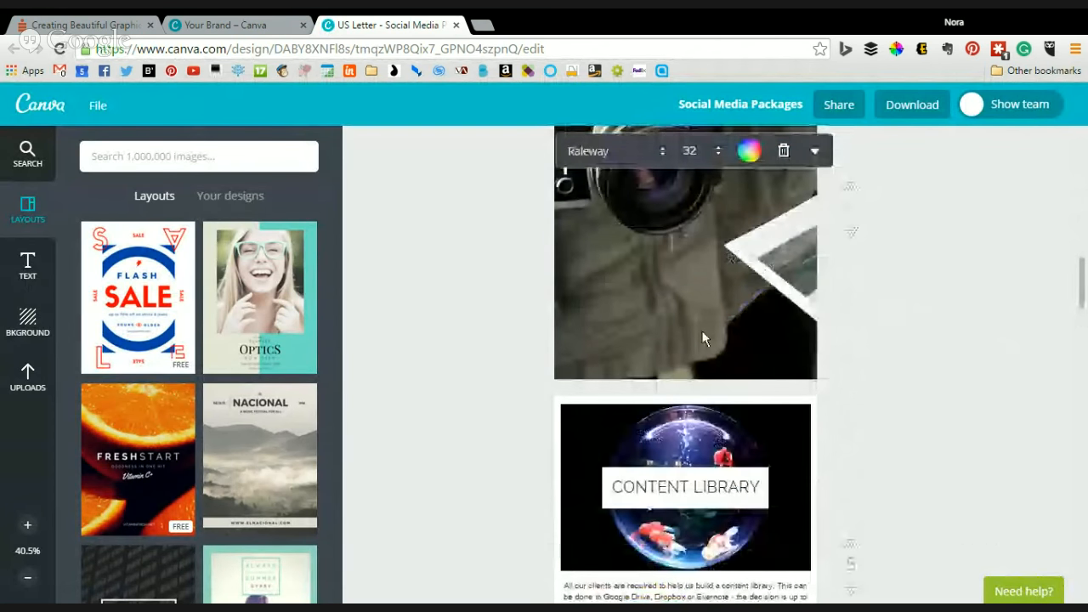
scroll(730, 304, "up", 2)
scroll(802, 289, "down", 2)
left_click(12, 374)
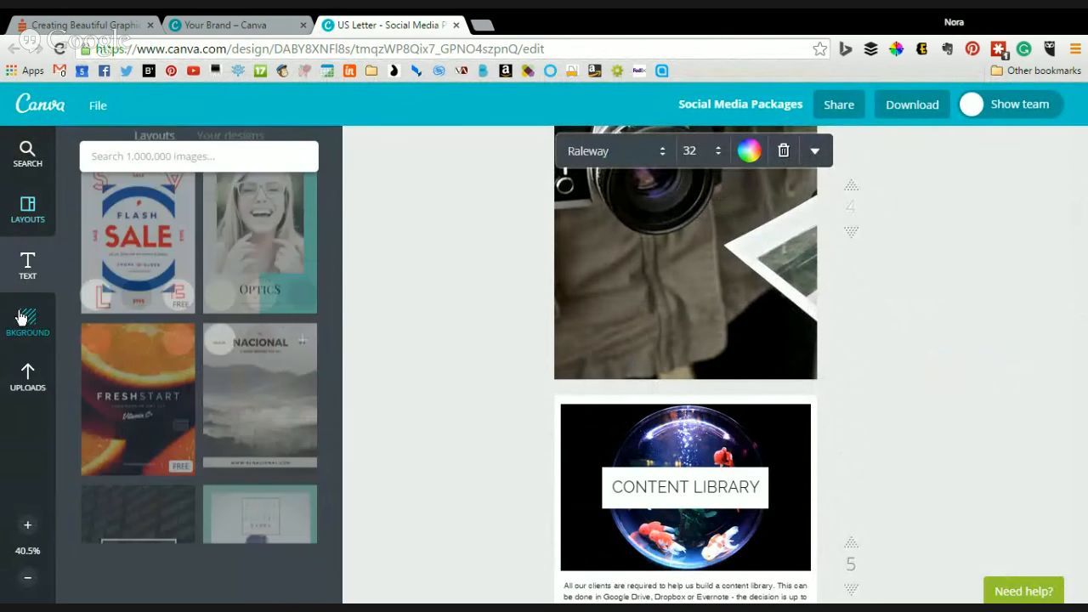
Duplicate the Content Library page and delete the copy.
scroll(609, 311, "down", 4)
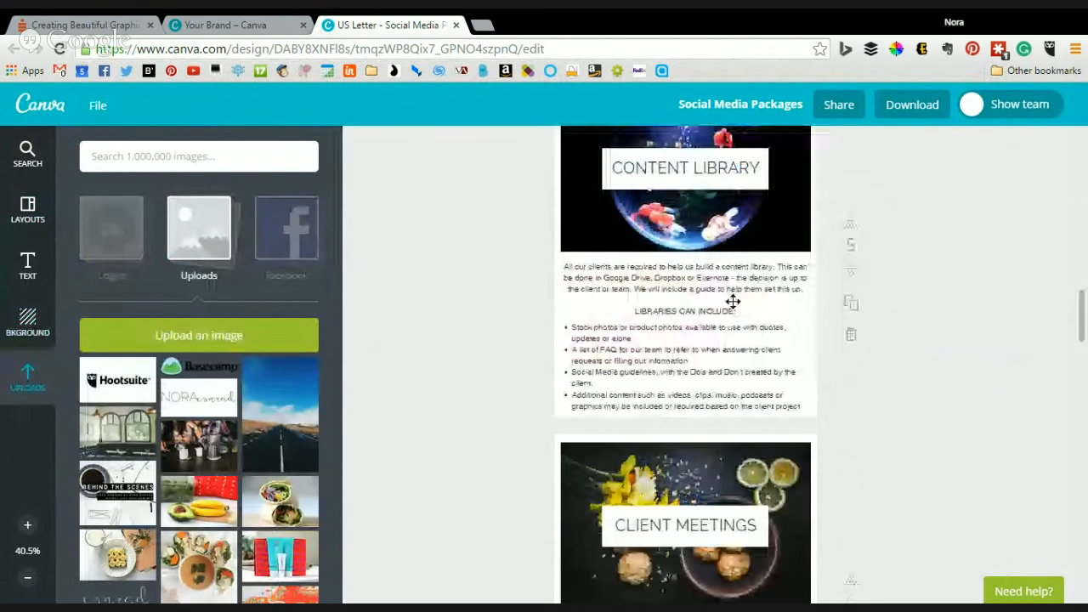
left_click(853, 306)
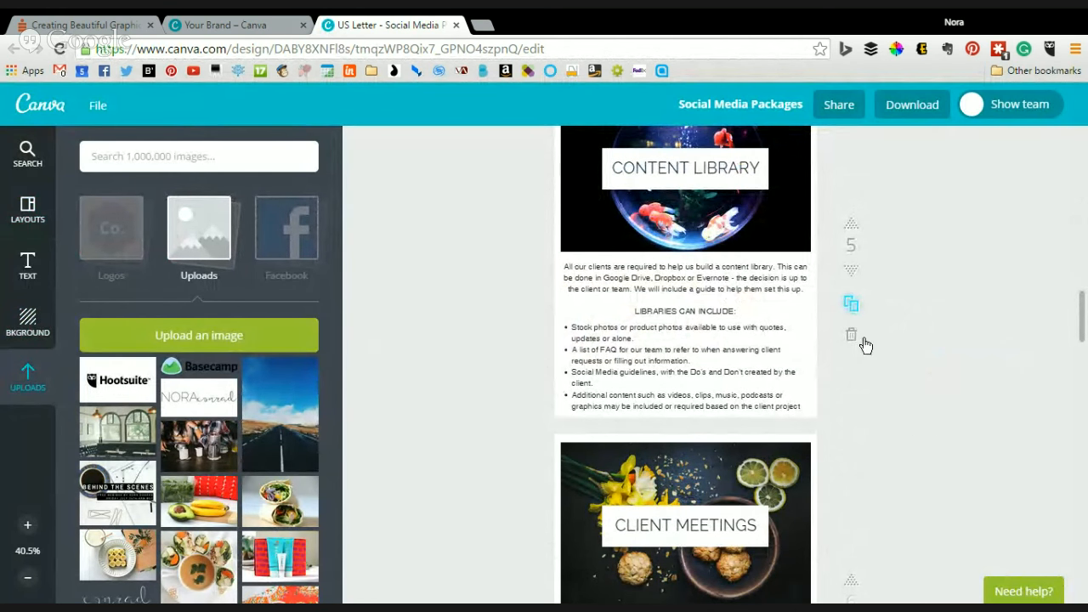
scroll(799, 357, "down", 3)
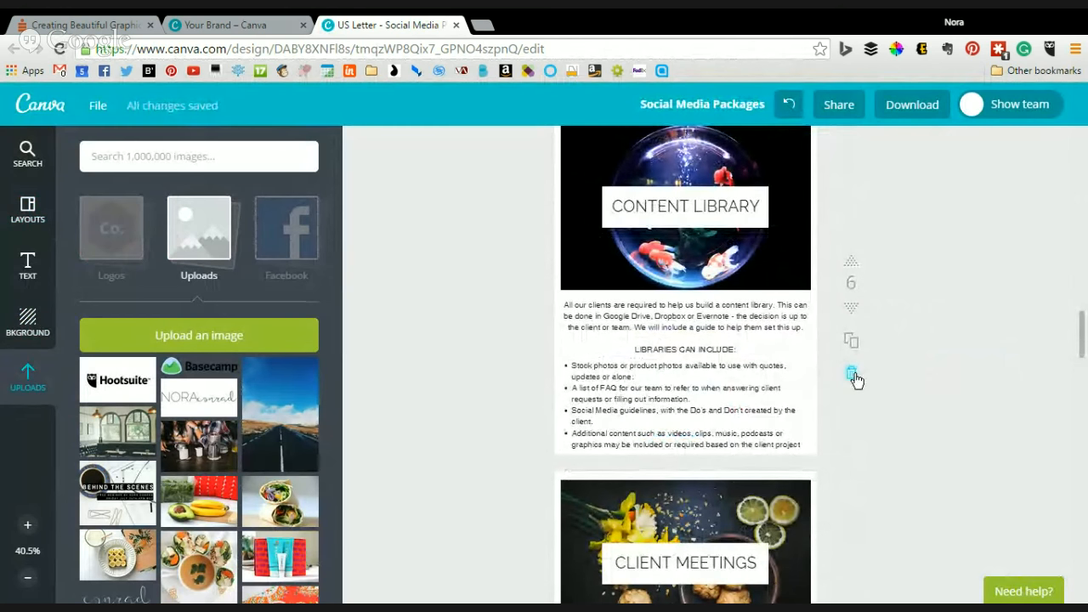
Move the Client Meetings page ahead of the Content Library page, making it page 5.
scroll(918, 357, "up", 2)
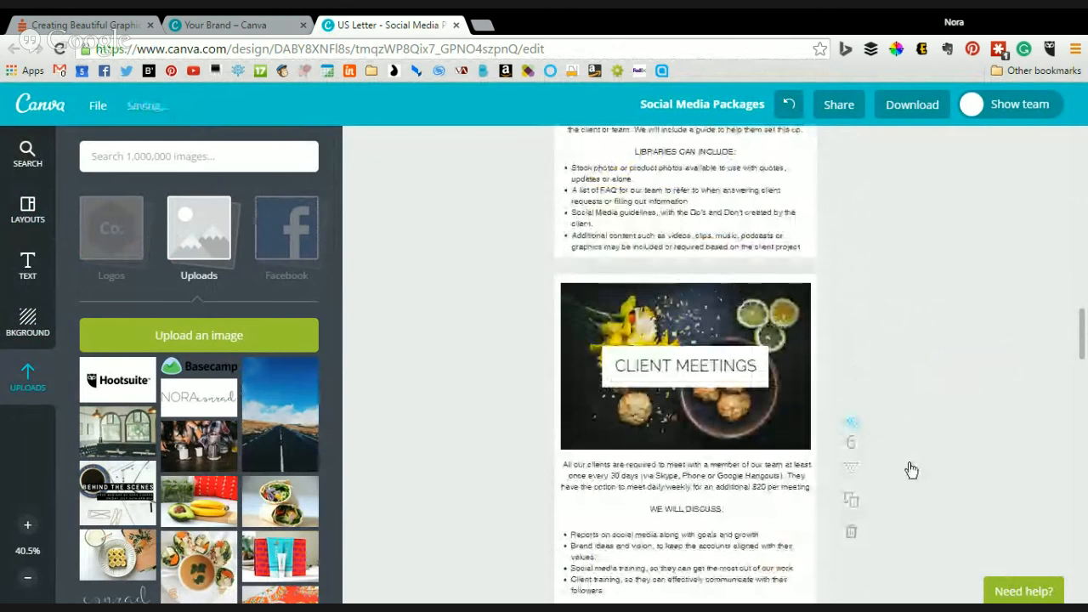
left_click(853, 468)
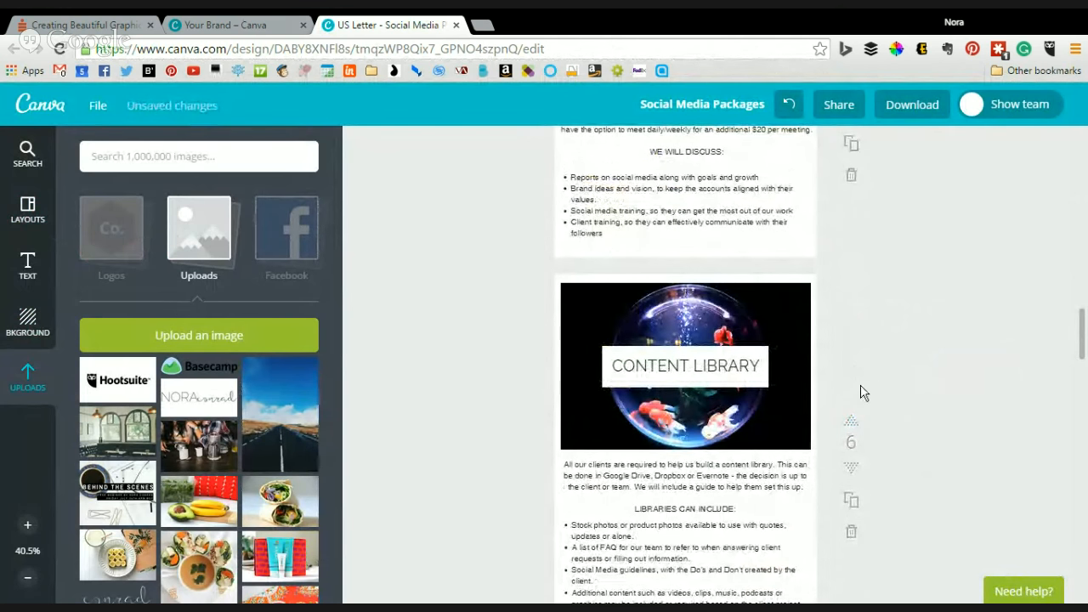
scroll(858, 358, "up", 3)
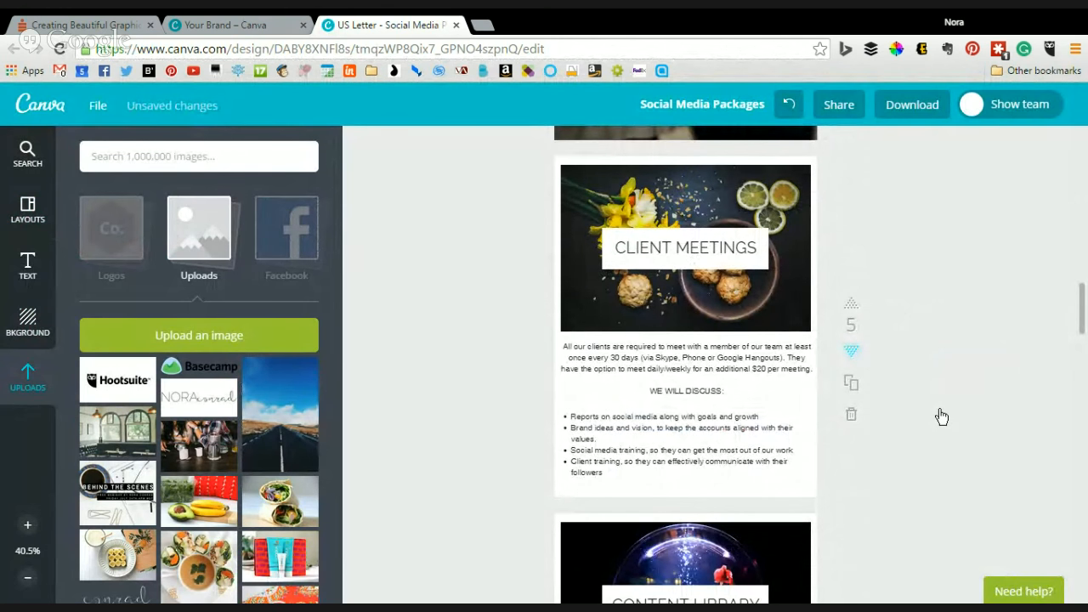
Fill the blank page 13 at the end of the design with the single-image grid.
scroll(939, 391, "down", 15)
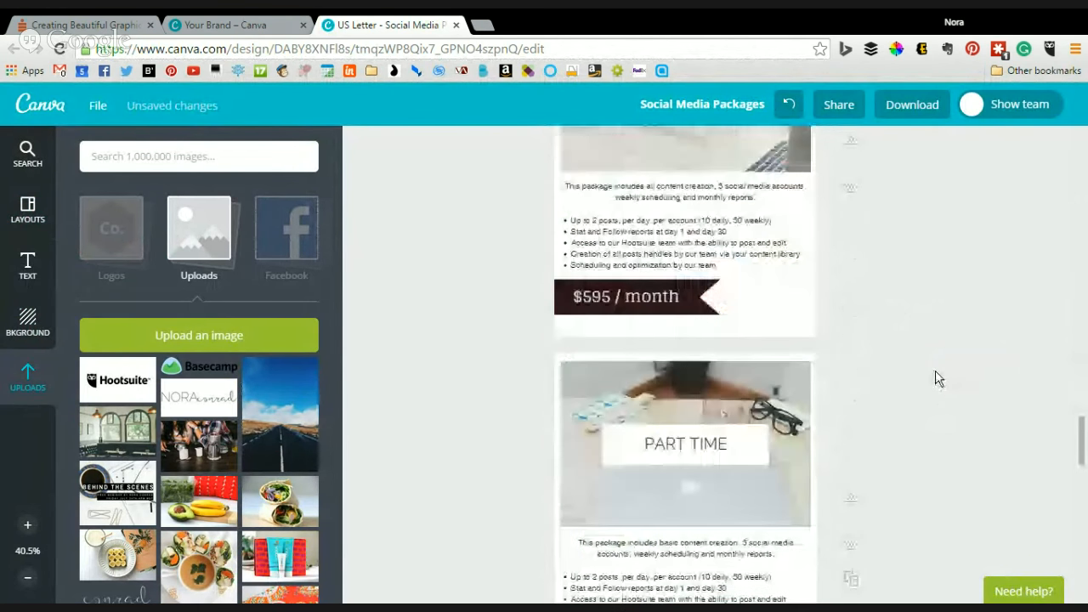
scroll(938, 381, "down", 5)
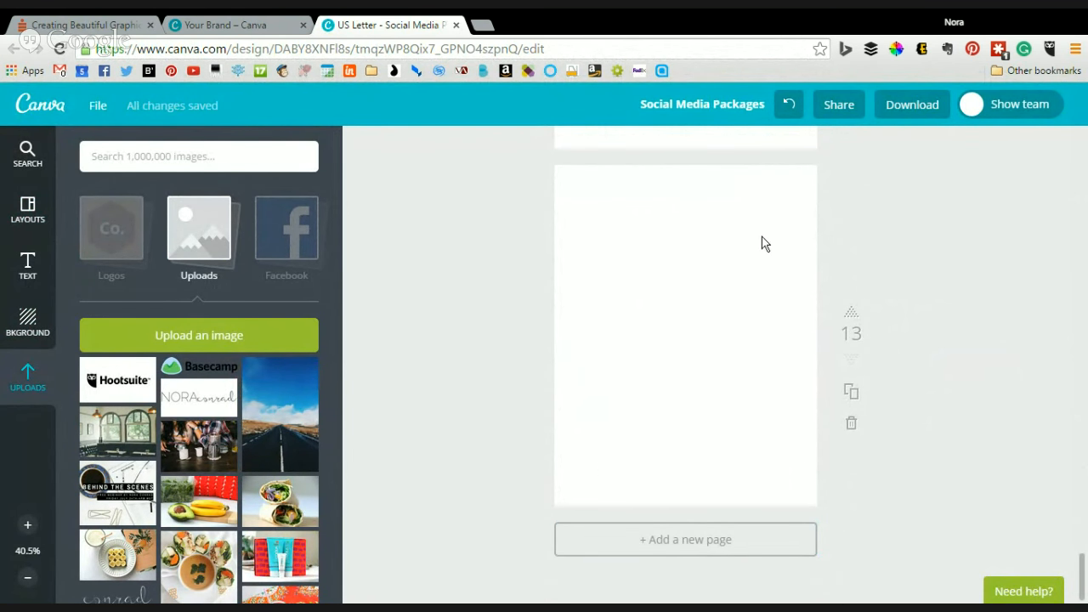
left_click(35, 169)
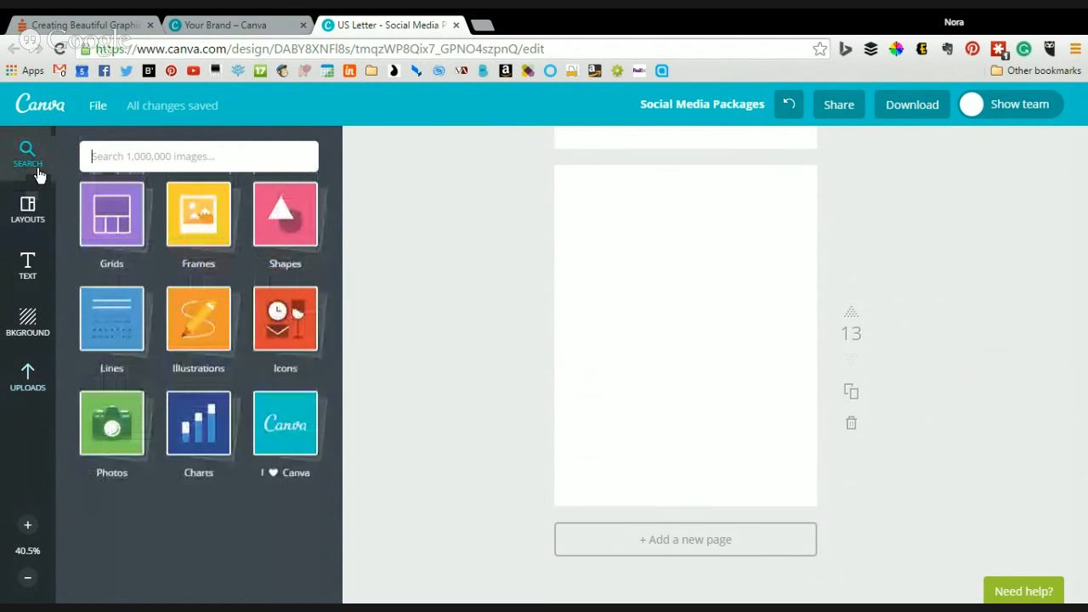
left_click(114, 236)
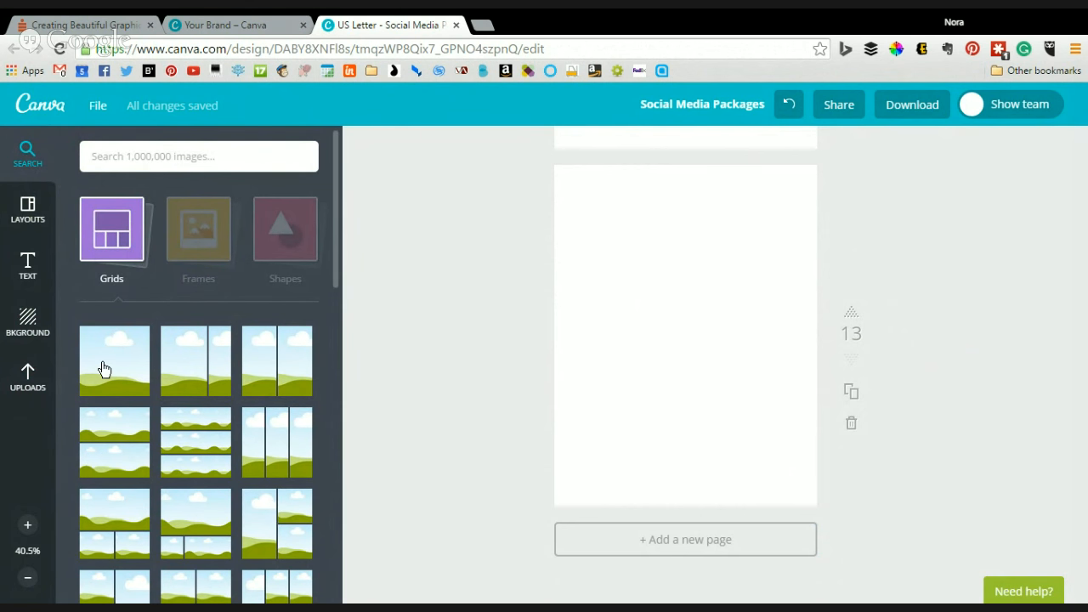
left_click_drag(103, 368, 668, 260)
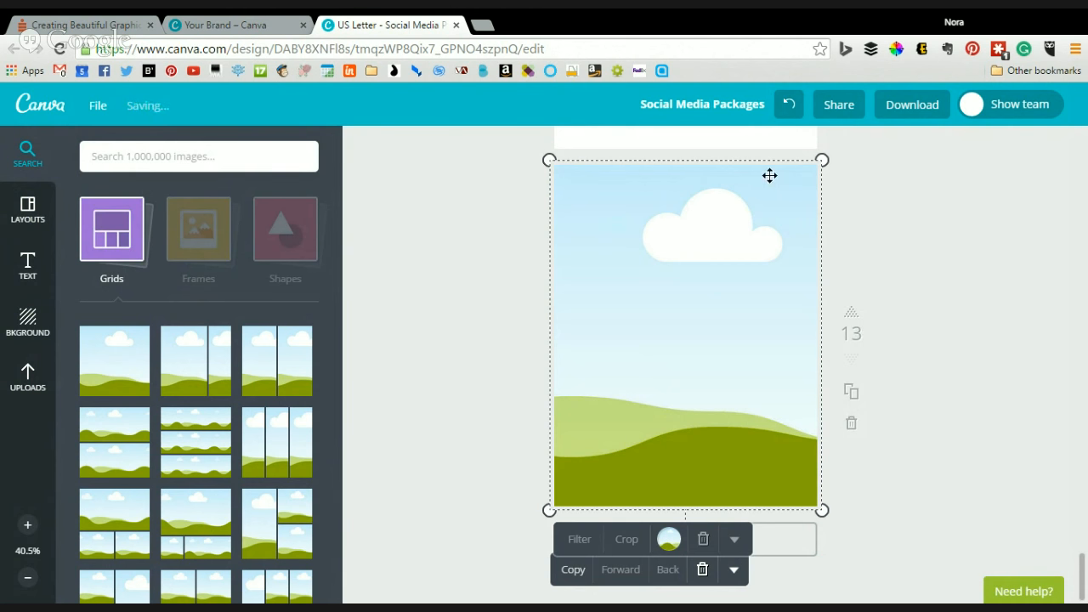
left_click(1011, 234)
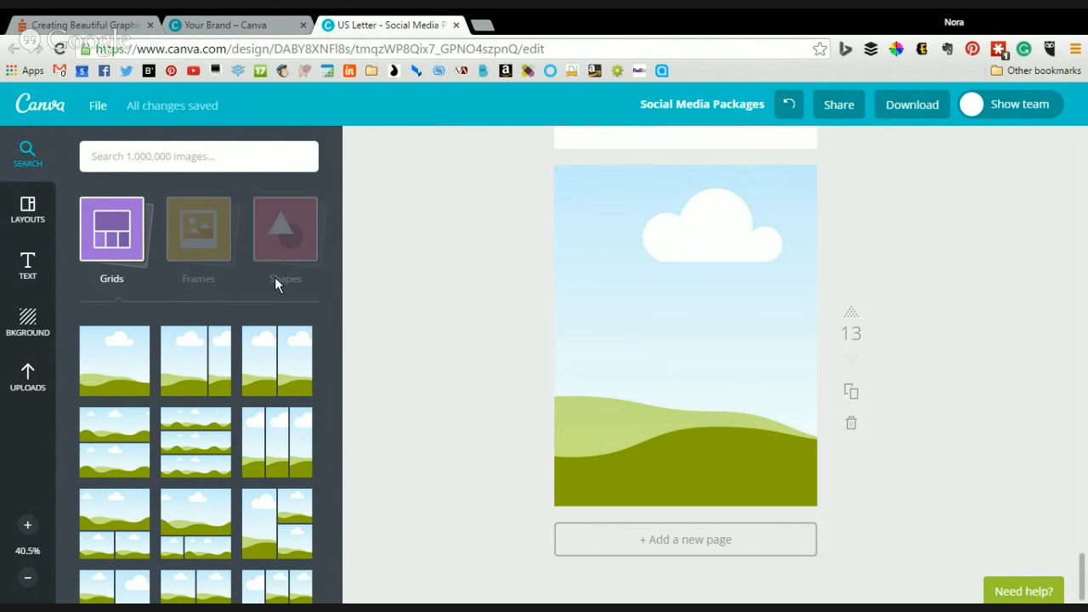
Open the Stock Photos folder within the uploaded images and browse its photos.
left_click(22, 380)
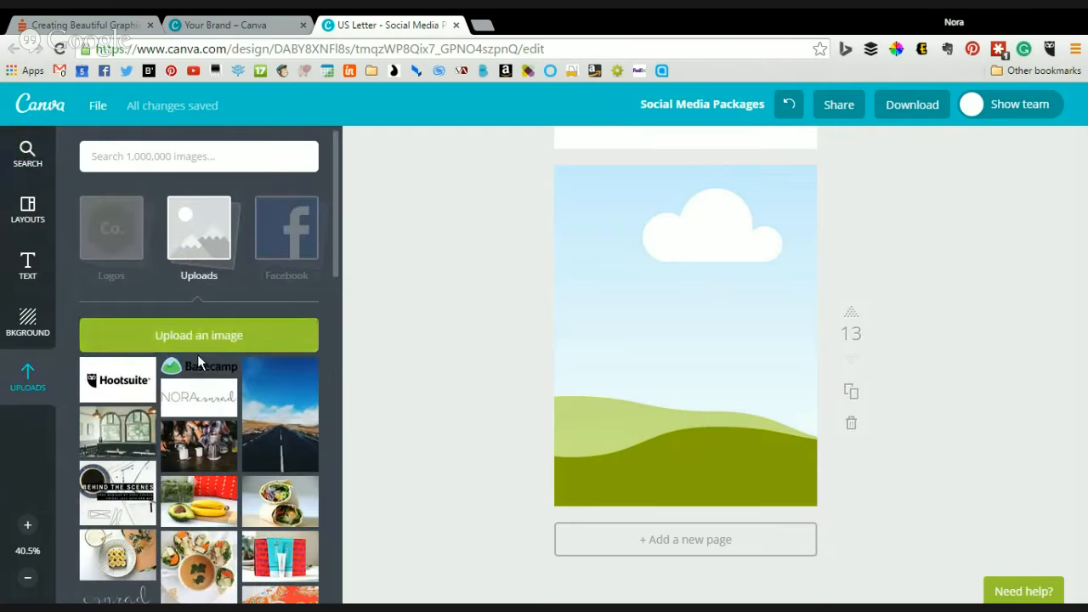
scroll(170, 382, "down", 4)
scroll(155, 393, "up", 5)
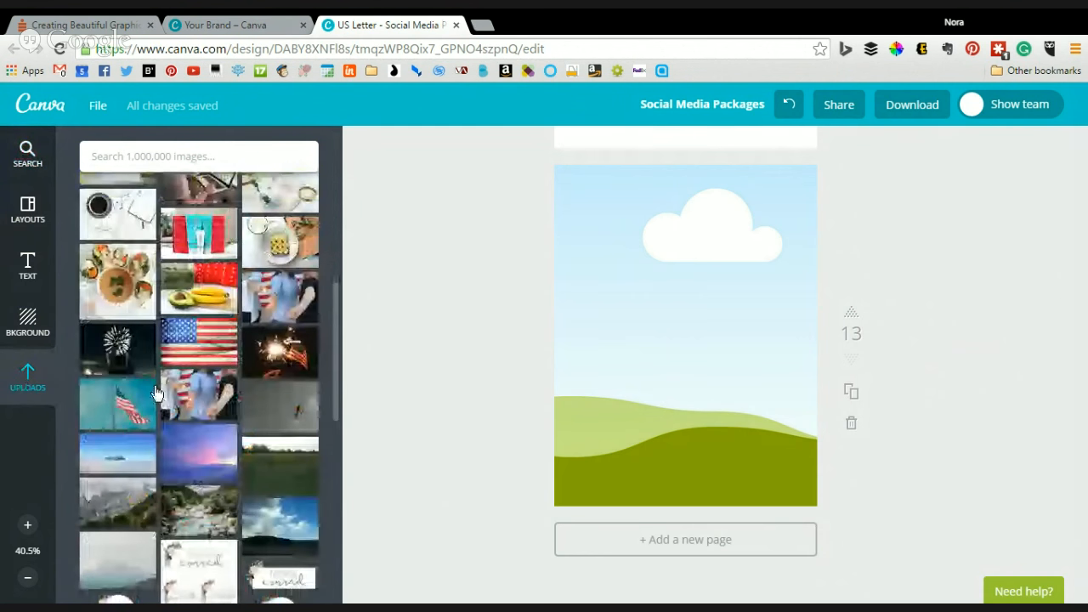
left_click(201, 240)
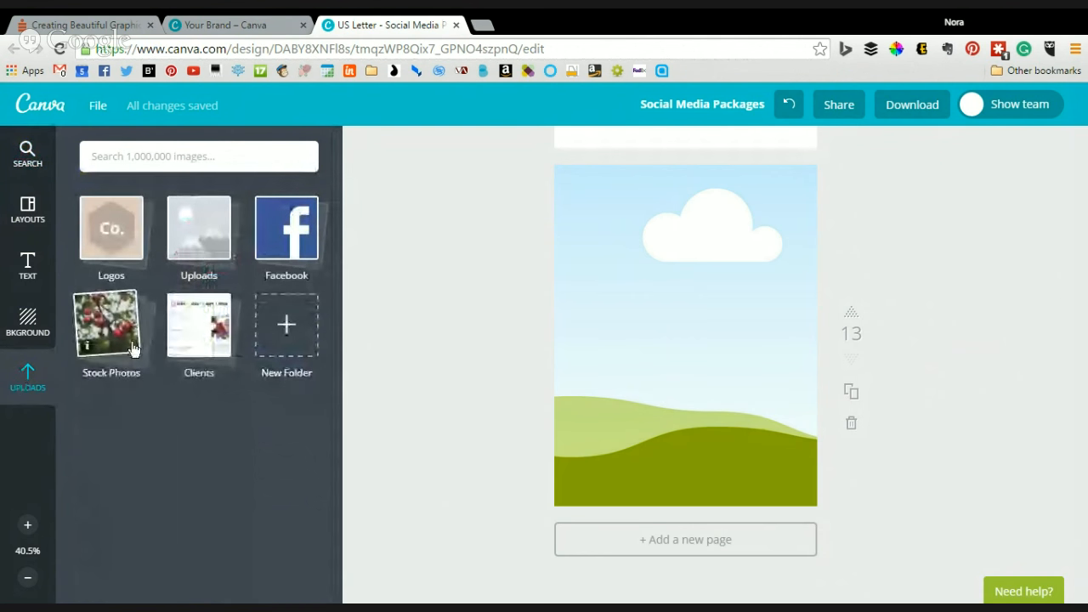
left_click(140, 350)
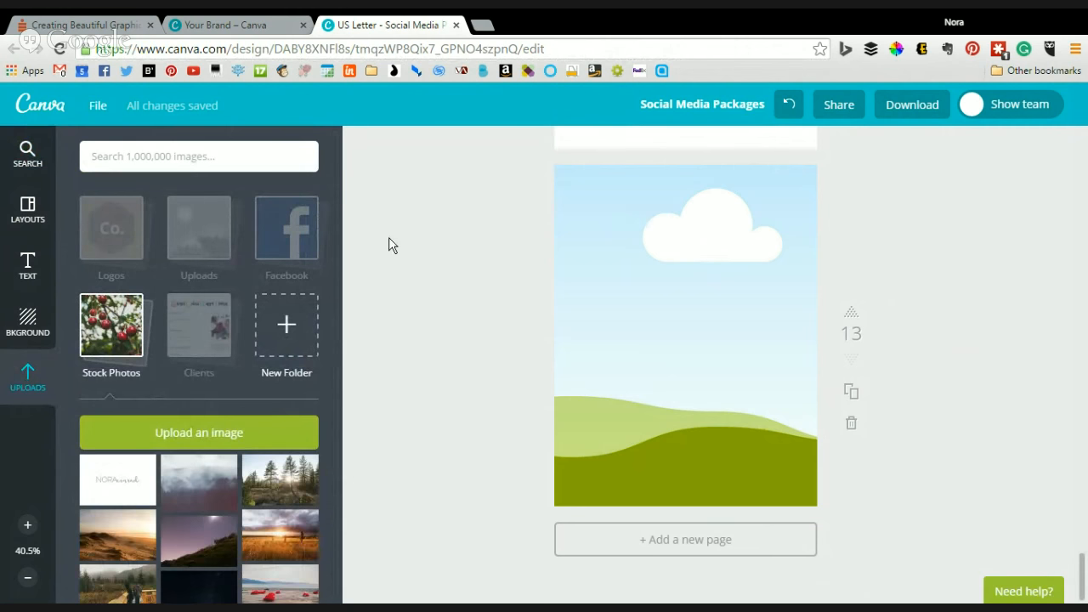
scroll(213, 525, "down", 3)
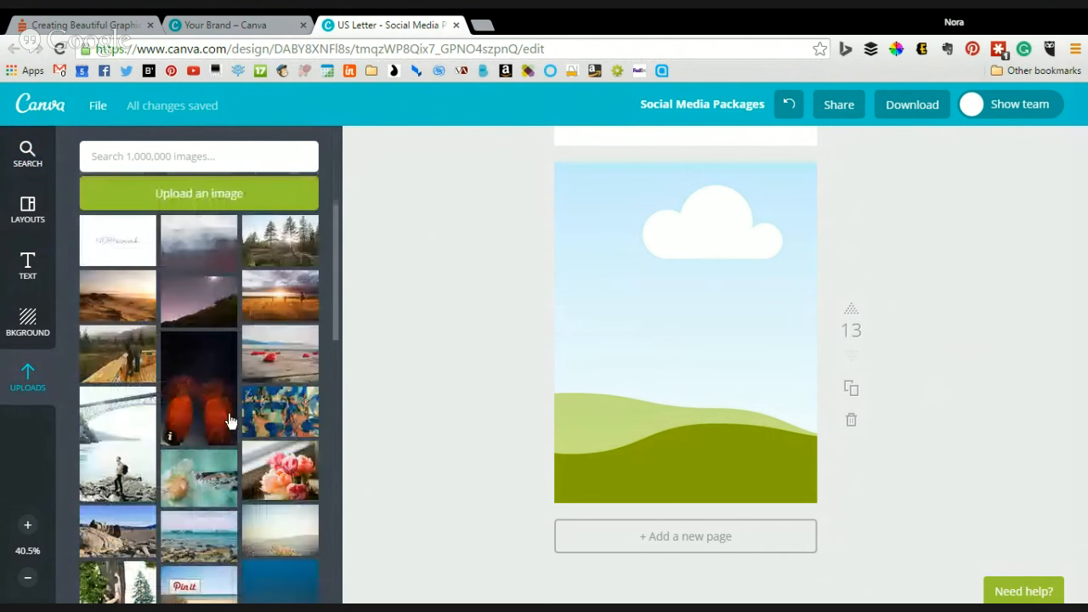
Try the misty forest and red-dotted beach photos in page 13's grid, settling on the pink tulips photo.
left_click_drag(207, 259, 664, 256)
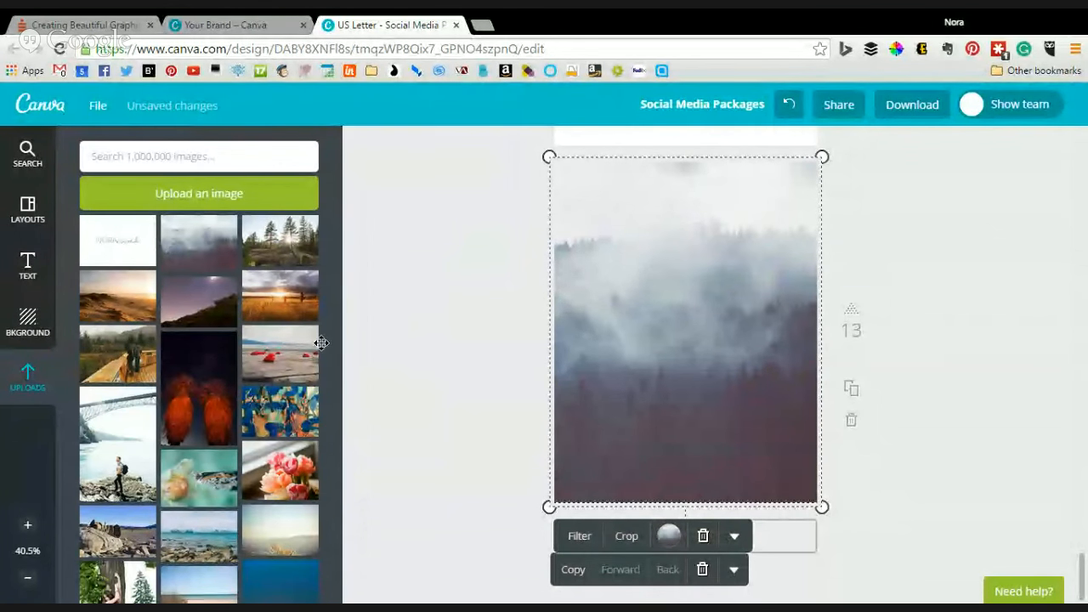
left_click_drag(199, 387, 706, 316)
left_click_drag(283, 372, 744, 322)
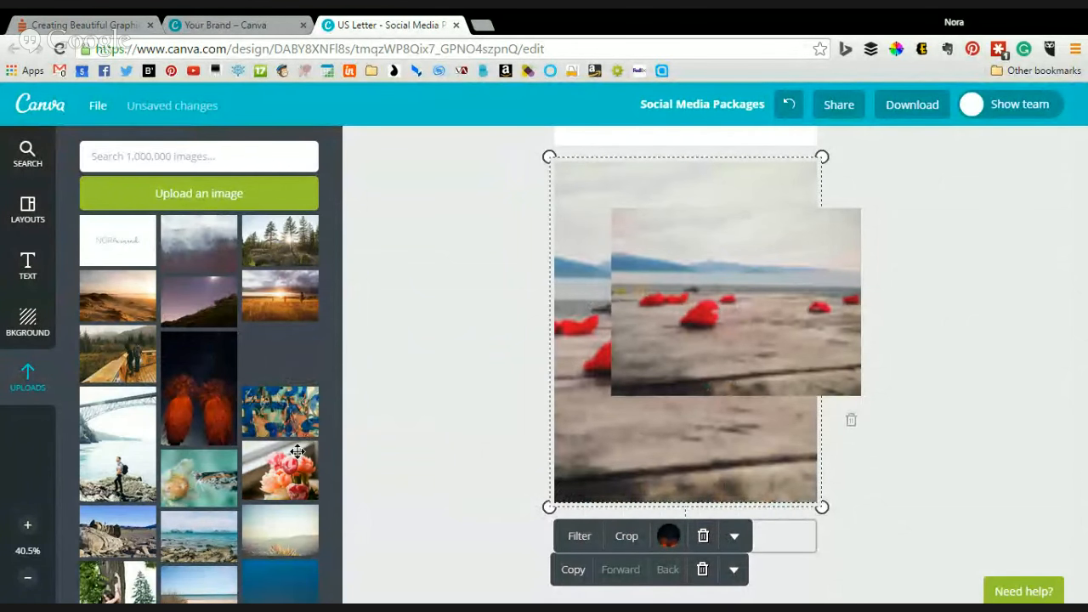
left_click(702, 274)
left_click_drag(299, 473, 725, 296)
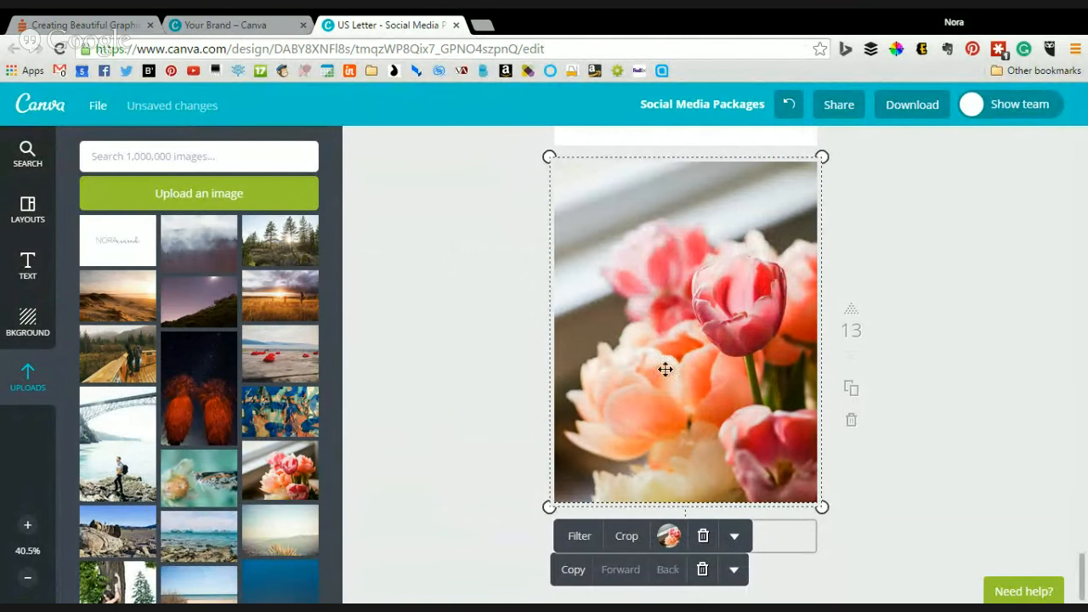
Enlarge page 13's photo grid beyond the page edges and shift it up and left to reframe the tulips.
left_click_drag(822, 507, 954, 598)
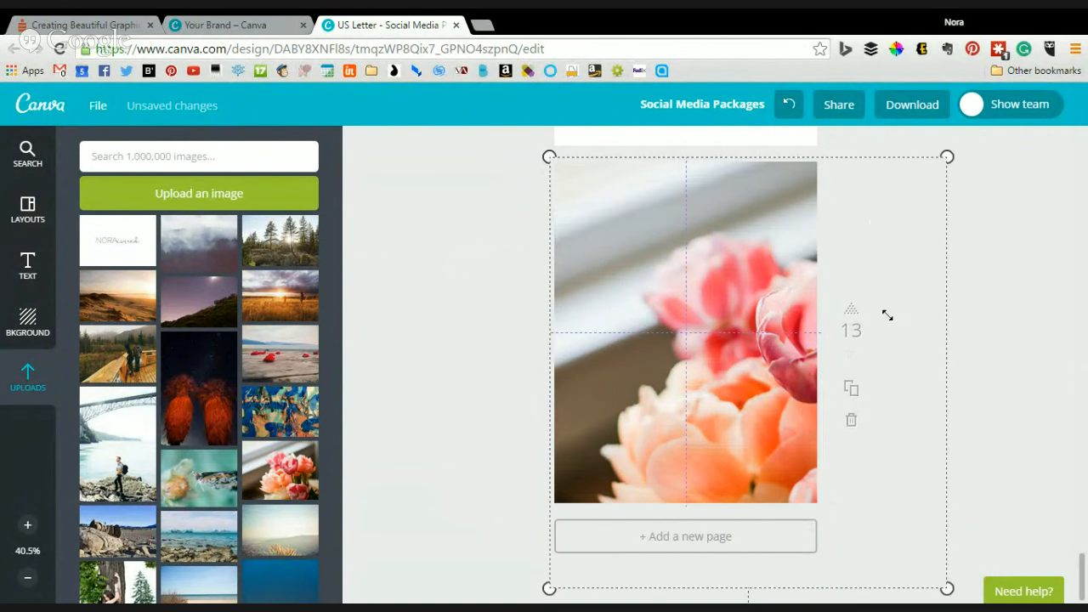
left_click(680, 330)
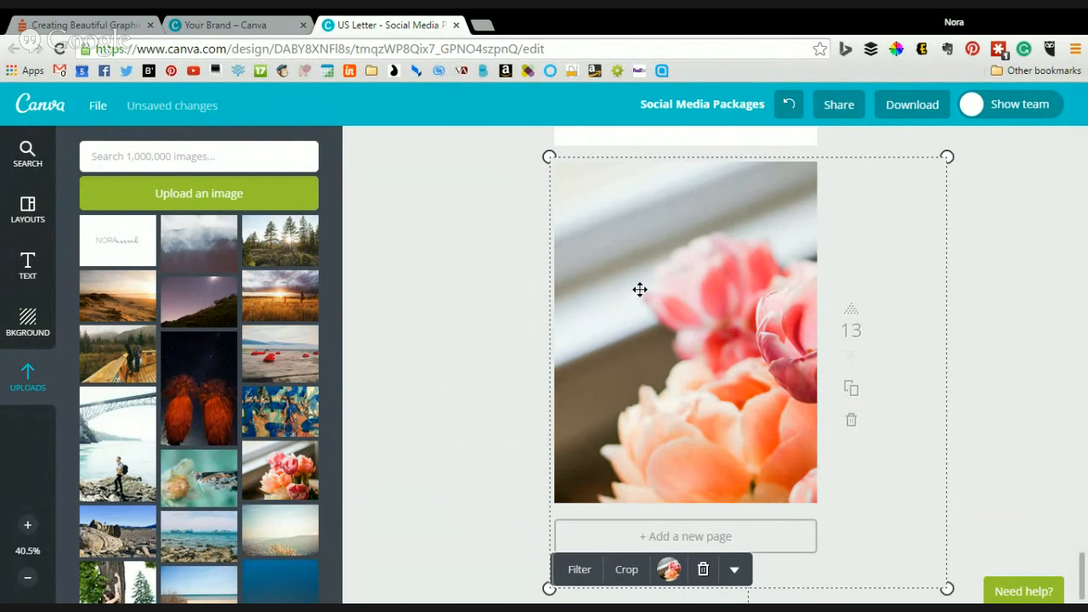
left_click_drag(639, 290, 641, 291)
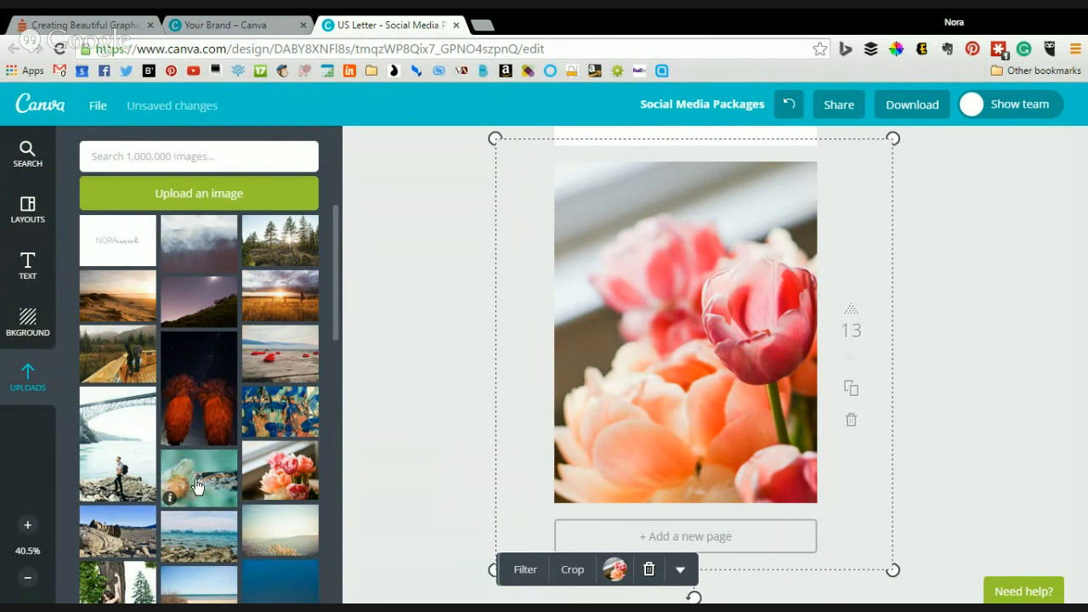
Swap page 13's photo for the bridge photo, enlarge the grid slightly, and put the pink tulips photo back.
left_click_drag(109, 472, 762, 333)
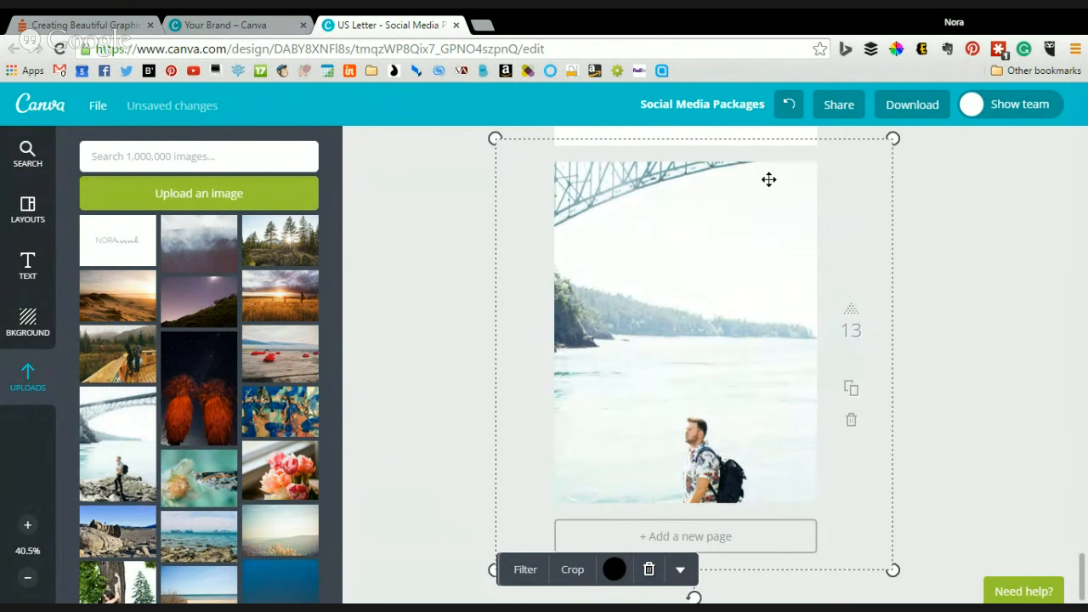
left_click_drag(882, 554, 907, 577)
left_click_drag(279, 469, 685, 340)
Bring up the Shapes collection of design elements.
left_click(28, 210)
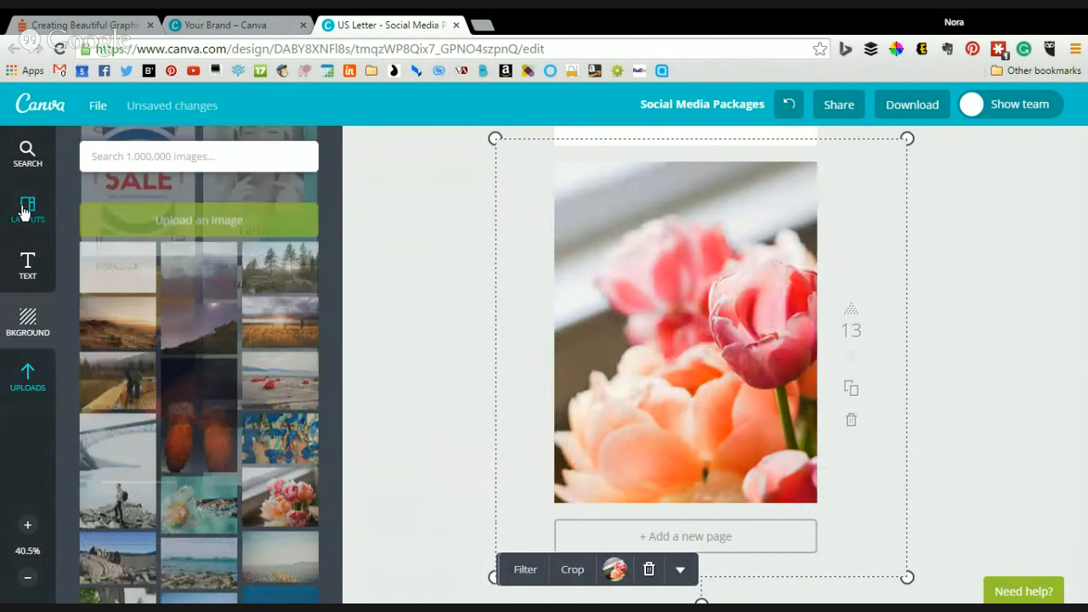
left_click(8, 153)
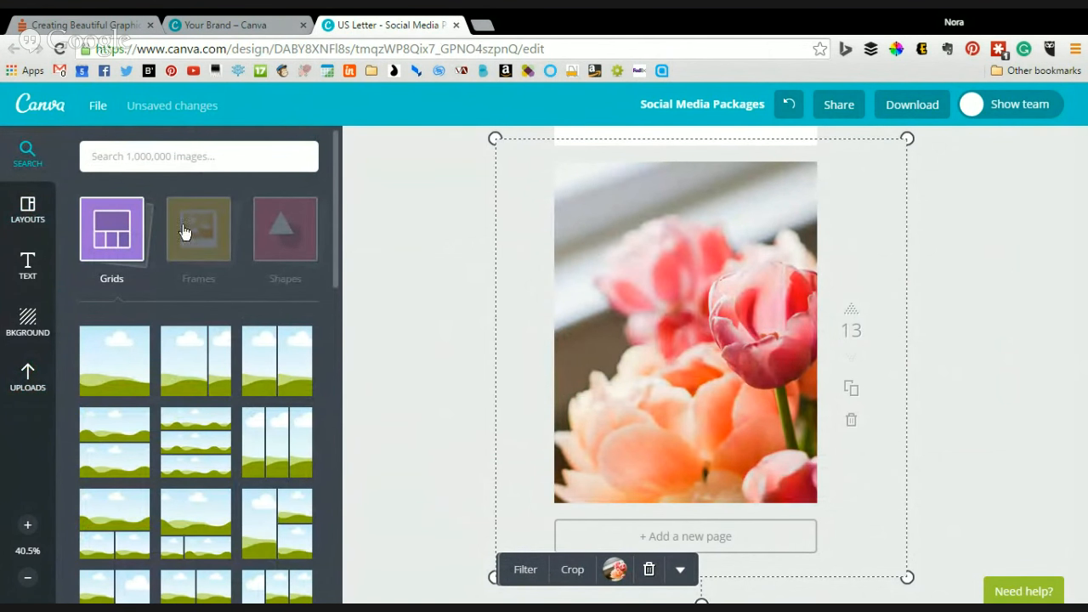
left_click(283, 236)
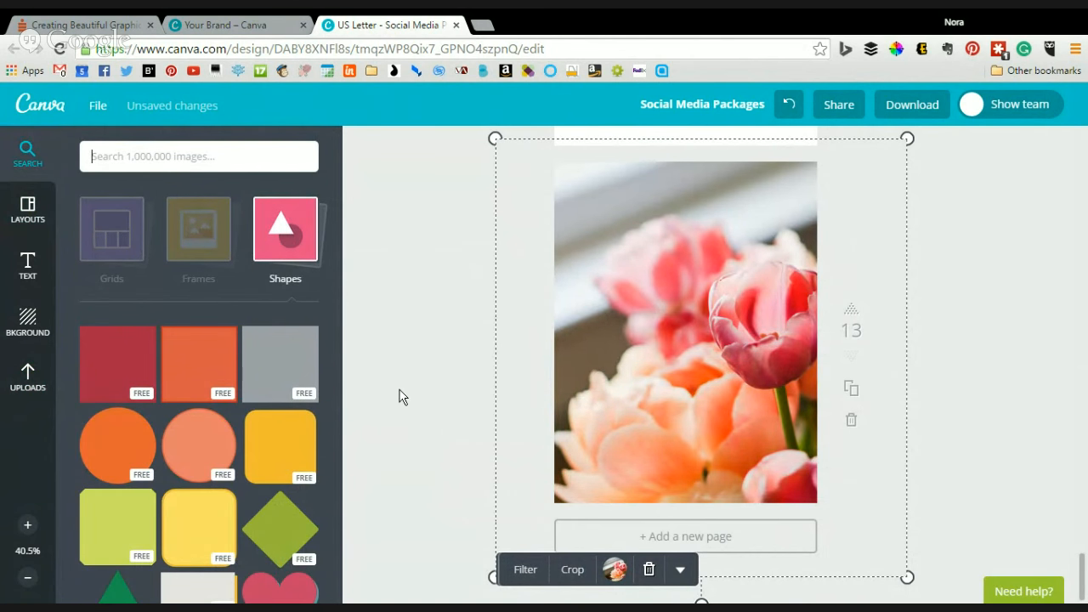
Examine how shapes are used on the Consults page, page 11, and return to page 13.
scroll(405, 387, "up", 2)
scroll(416, 366, "up", 10)
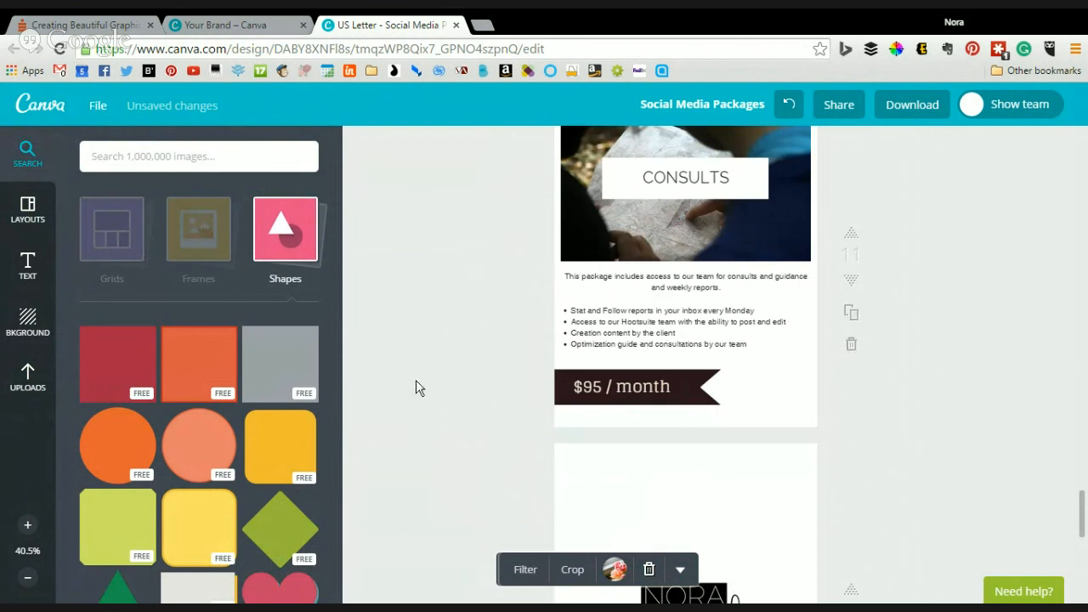
scroll(419, 365, "down", 2)
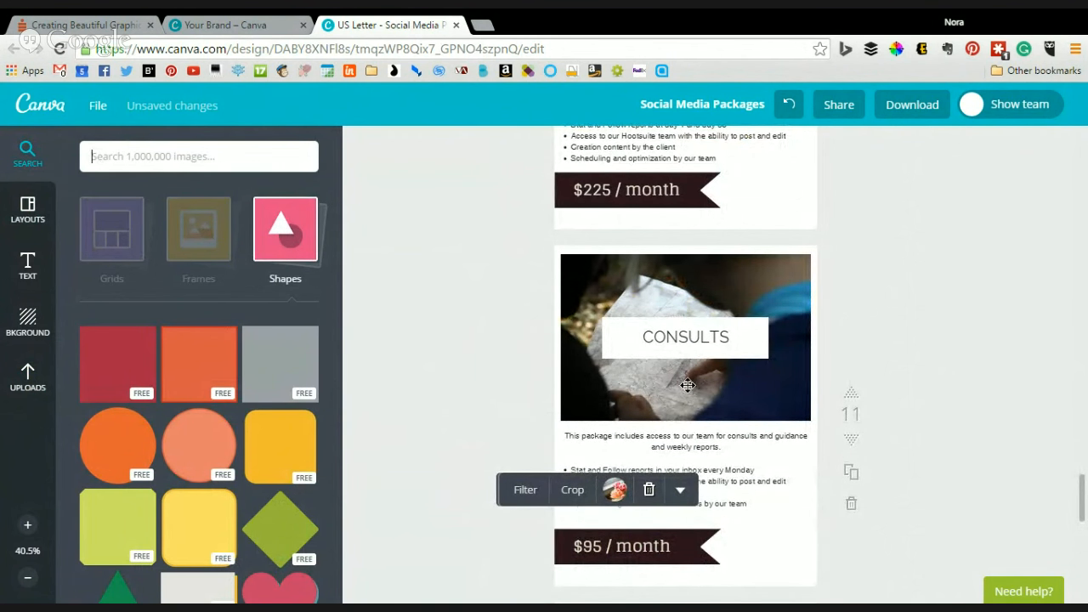
scroll(900, 340, "down", 2)
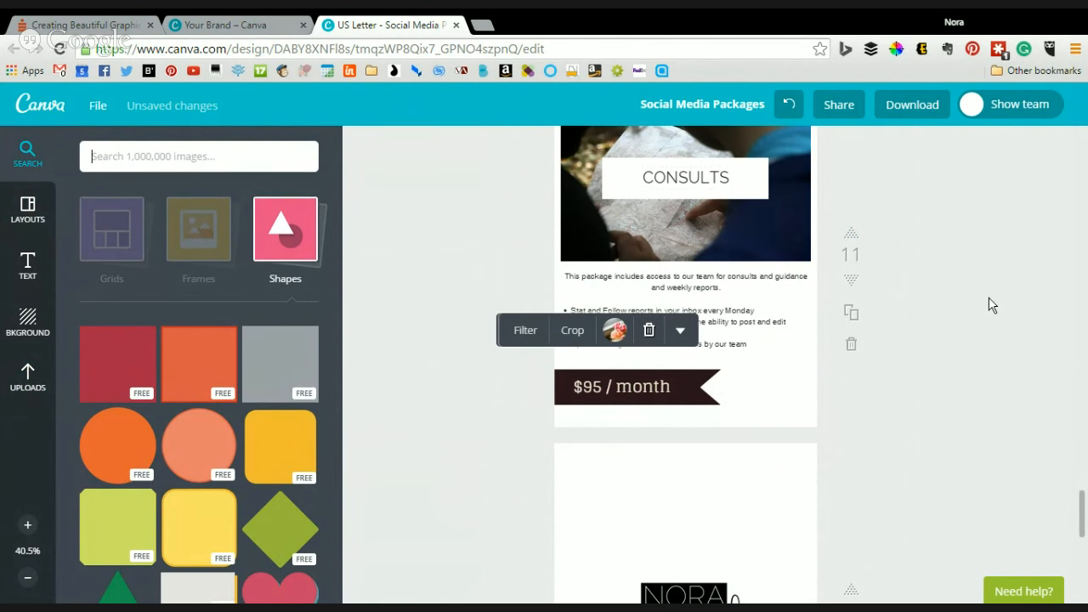
scroll(986, 336, "down", 8)
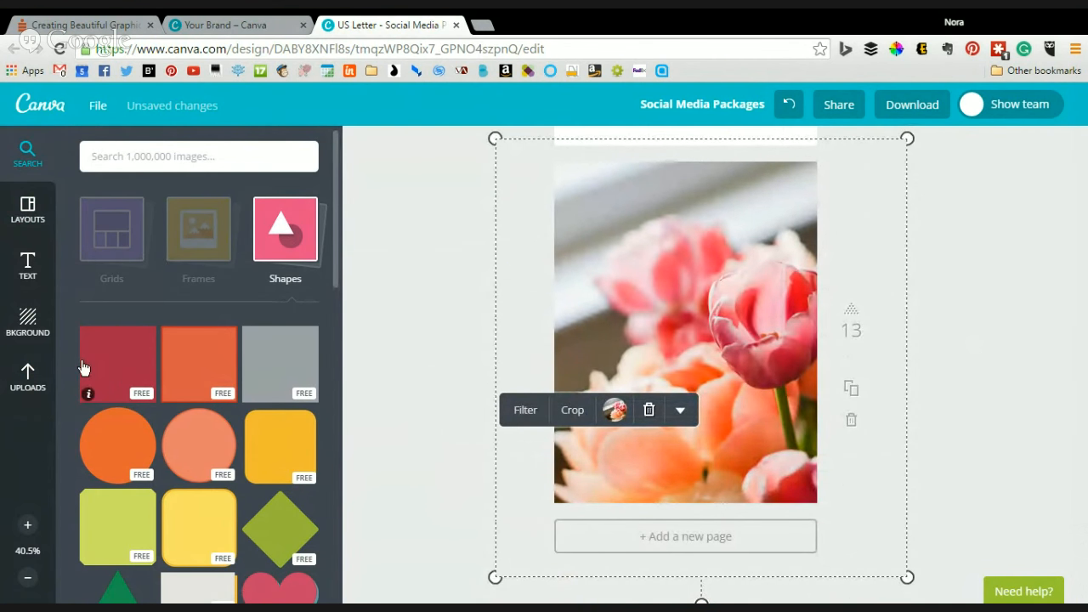
Add the red square to page 13, shrink it to a little over half its size and show its link and transparency options.
left_click(117, 364)
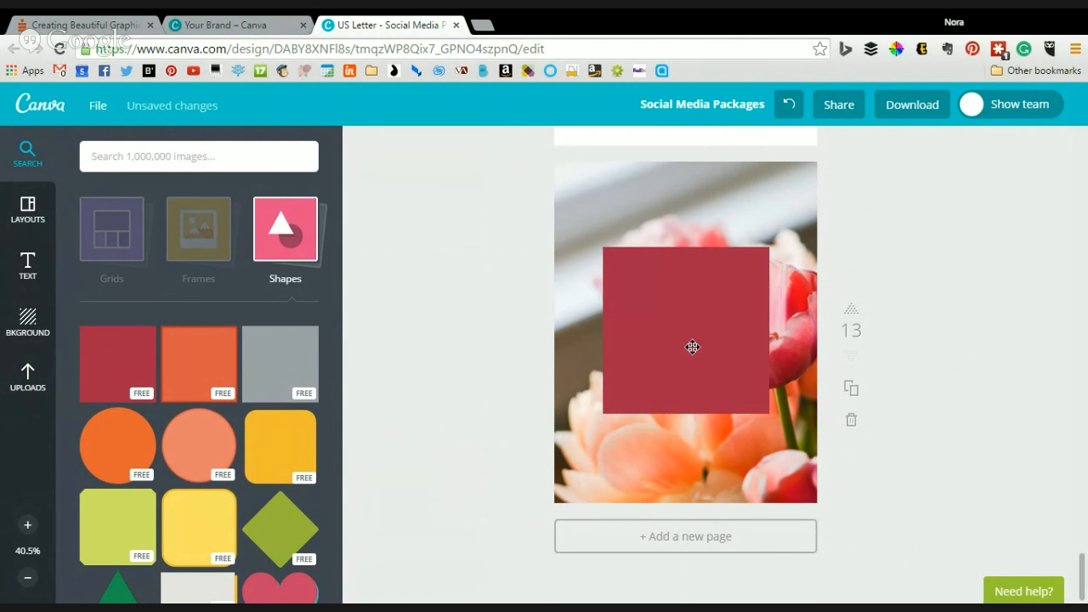
left_click_drag(767, 413, 677, 271)
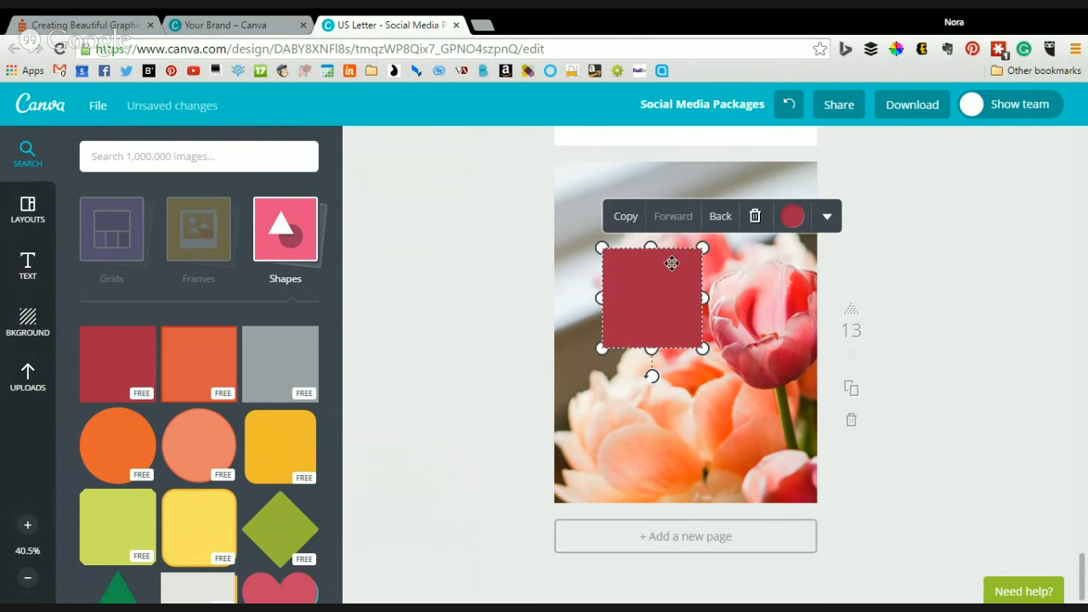
left_click(830, 223)
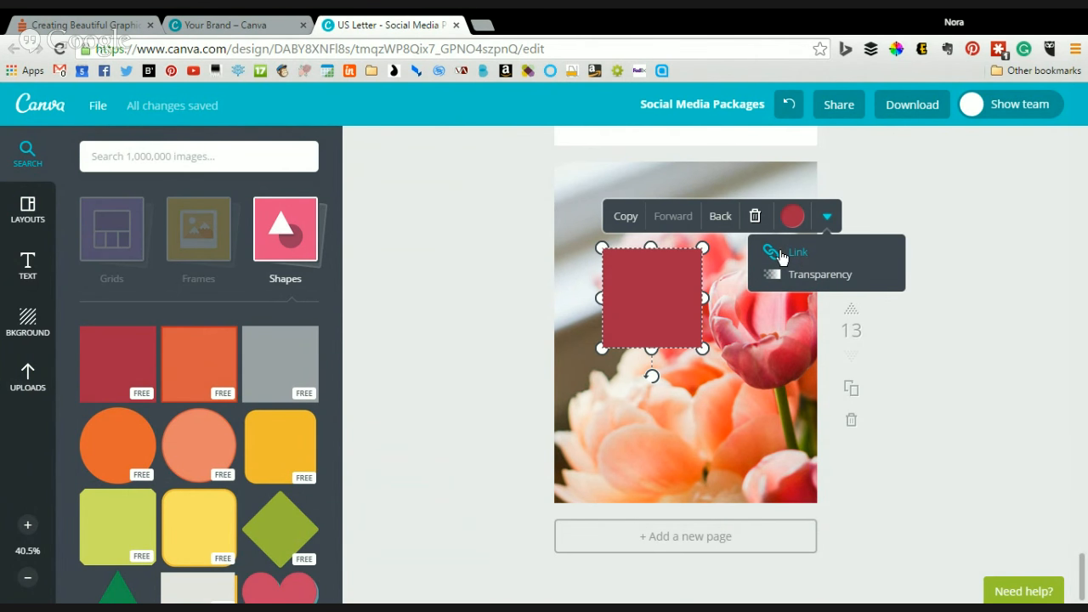
Add the orange bordered square overlapping the red one, set its fill to dusty pink and bring up its border colours.
left_click(201, 380)
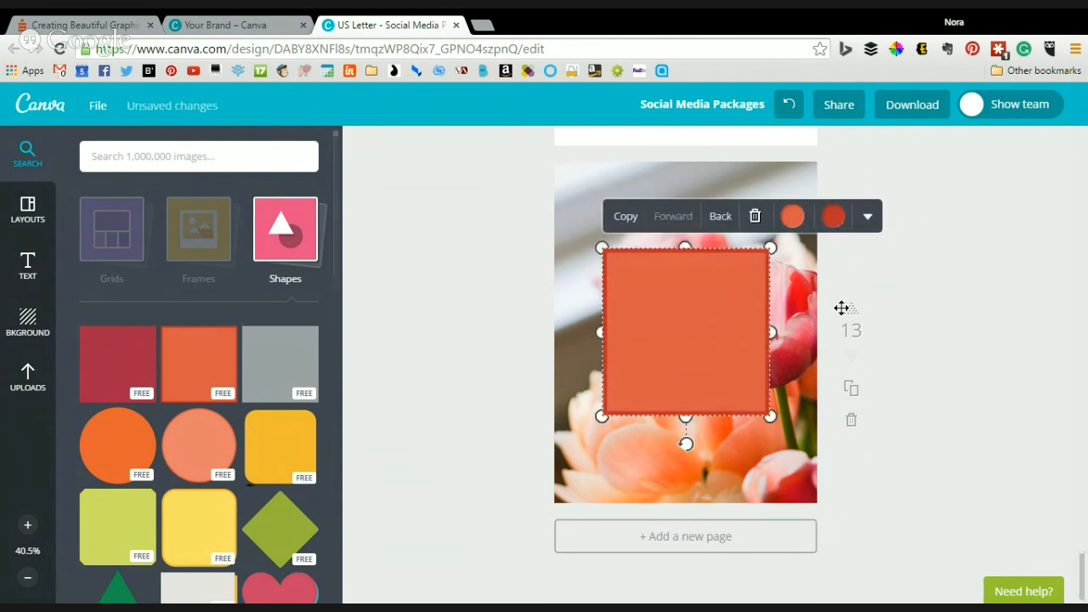
left_click_drag(673, 304, 716, 328)
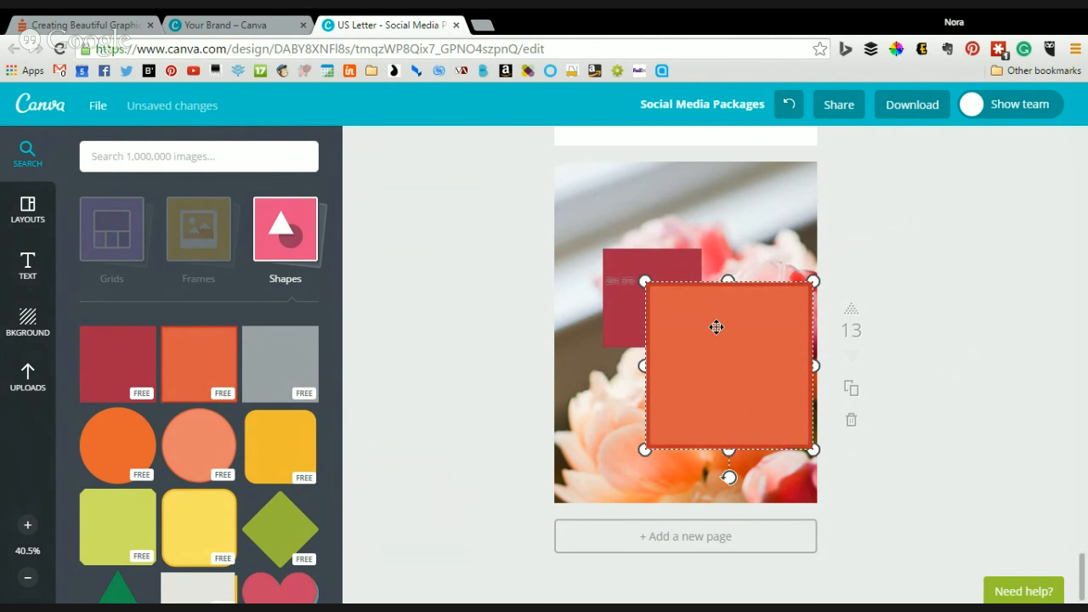
left_click(719, 380)
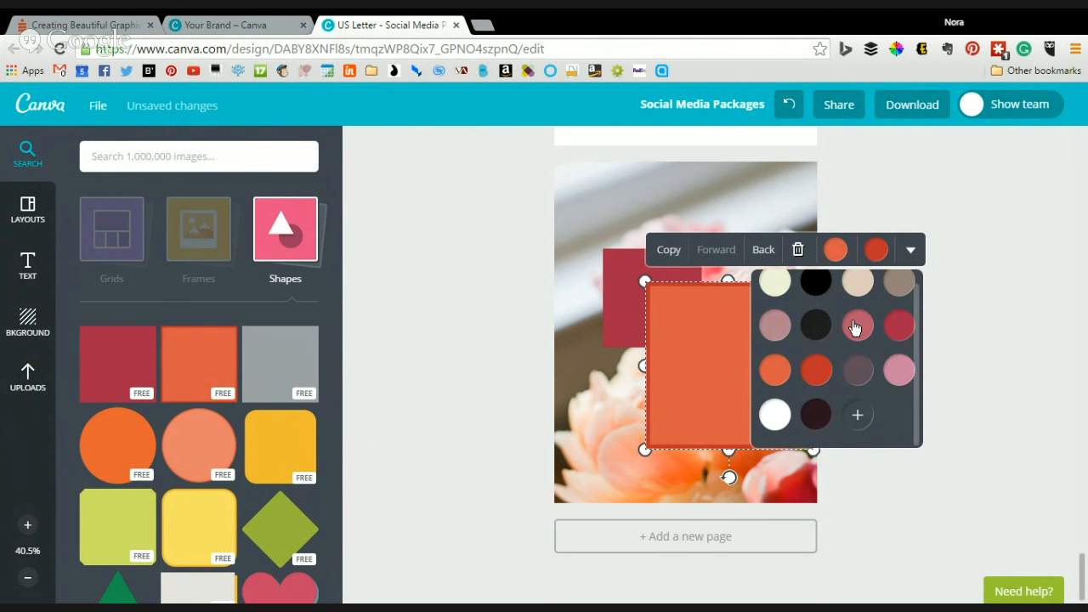
left_click(855, 327)
left_click(875, 249)
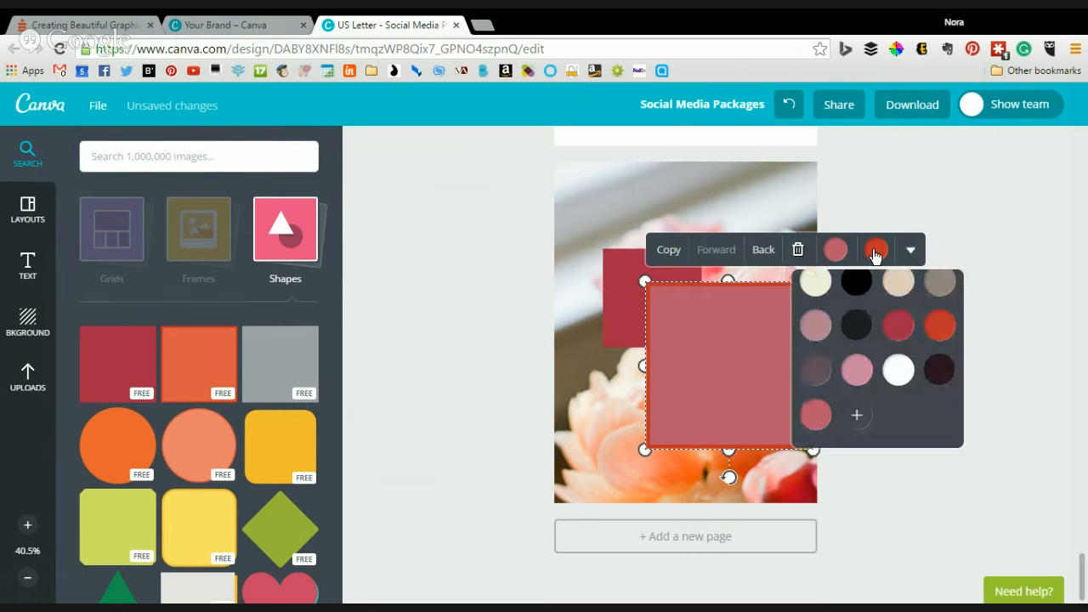
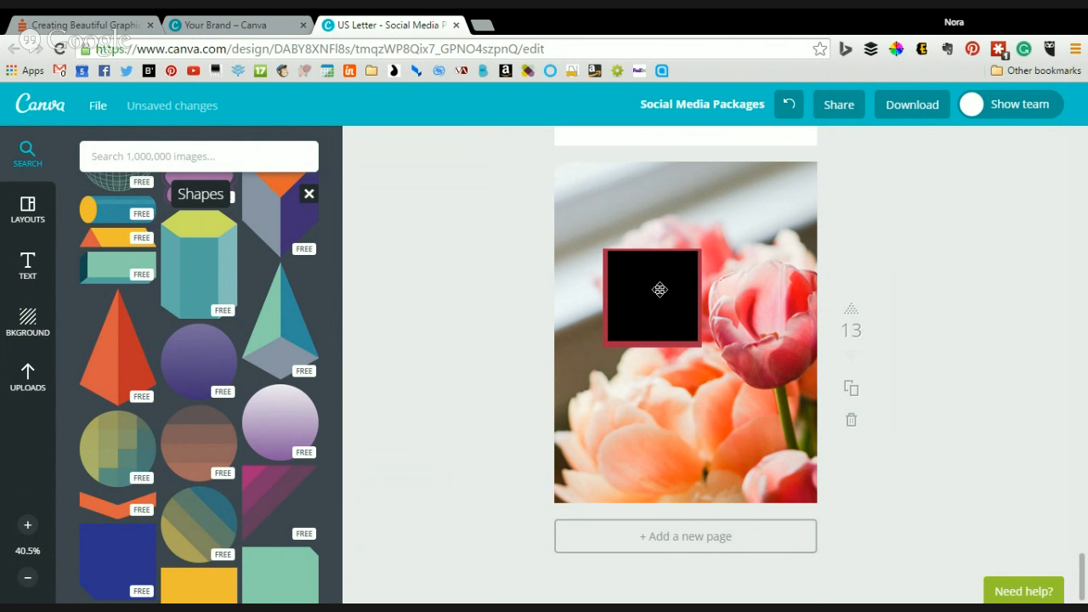
Place the black square to the right of the red square and align their bottom edges precisely at 200% zoom.
left_click_drag(656, 292, 764, 286)
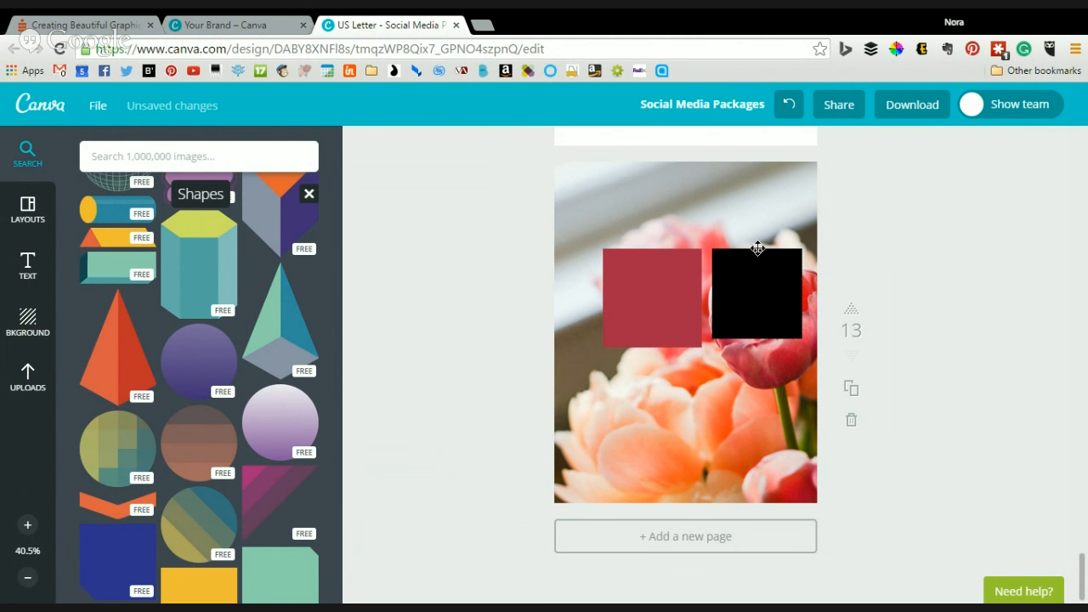
left_click_drag(759, 277, 757, 286)
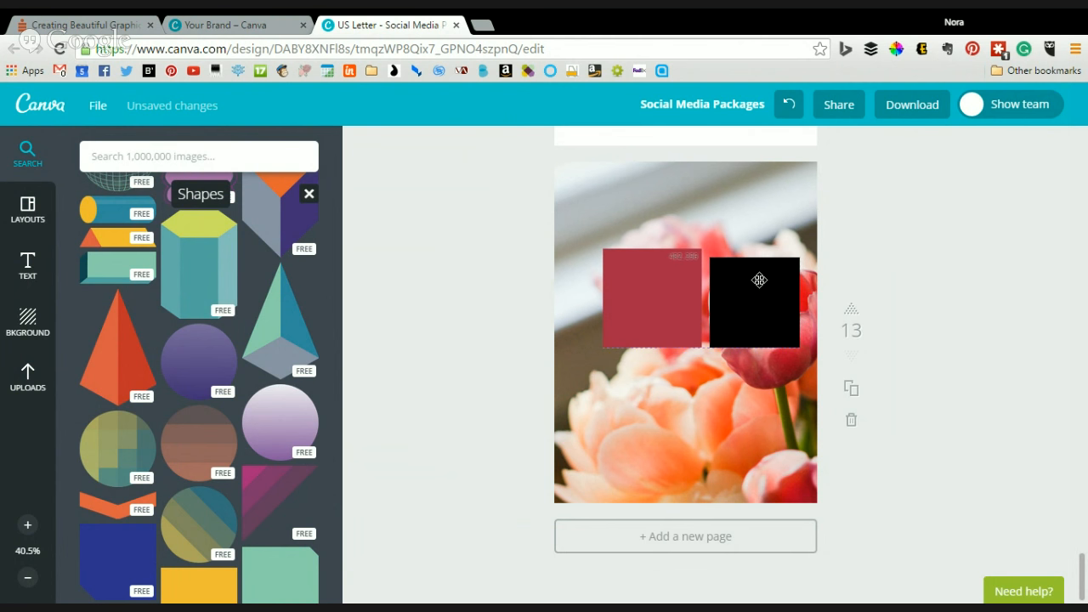
left_click(28, 527)
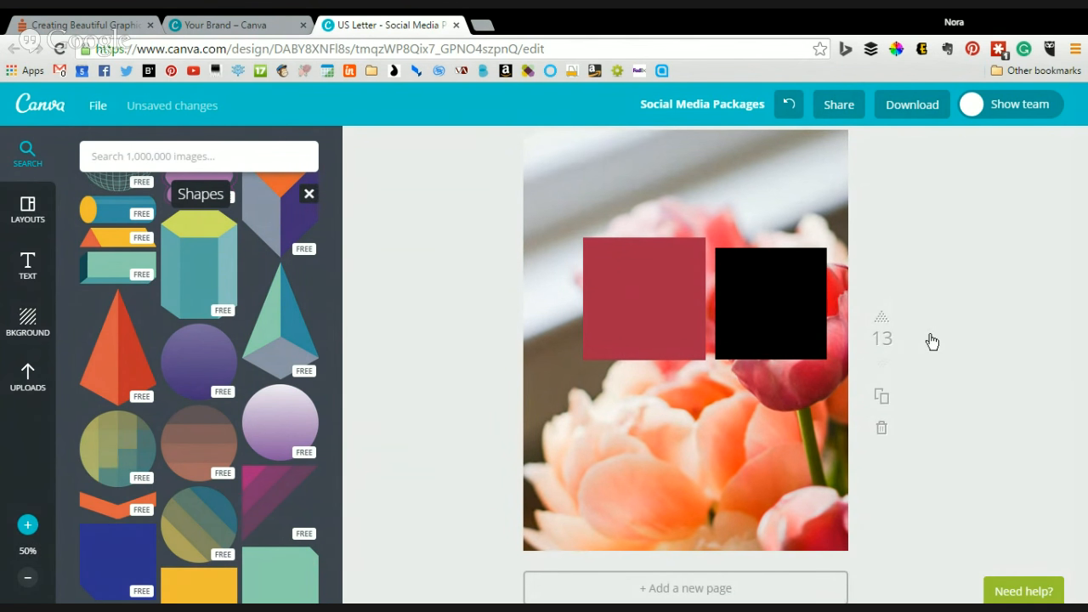
key("ctrl+plus")
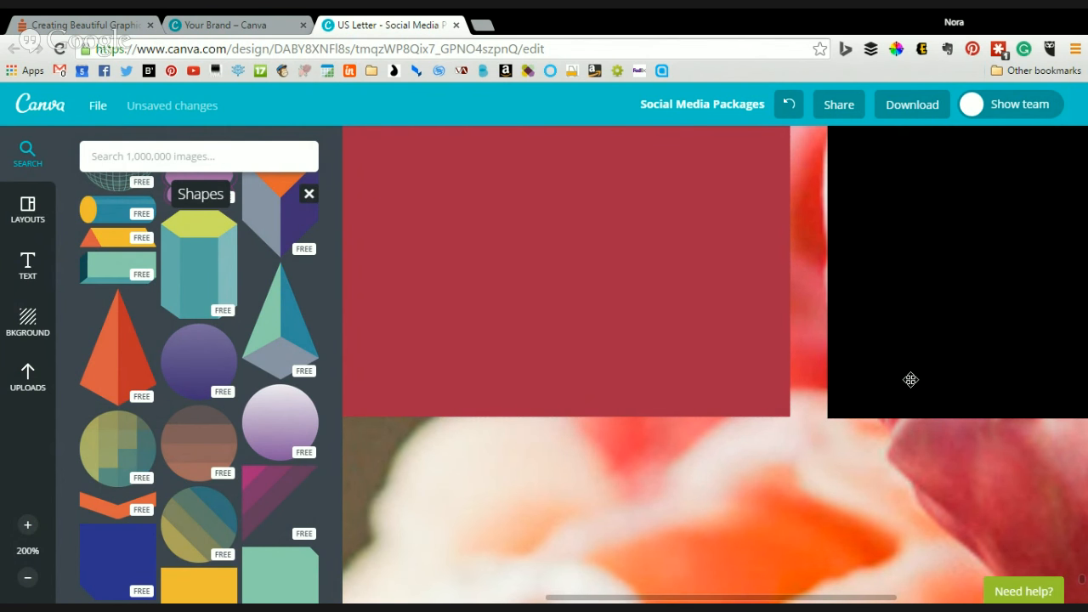
left_click_drag(893, 383, 889, 389)
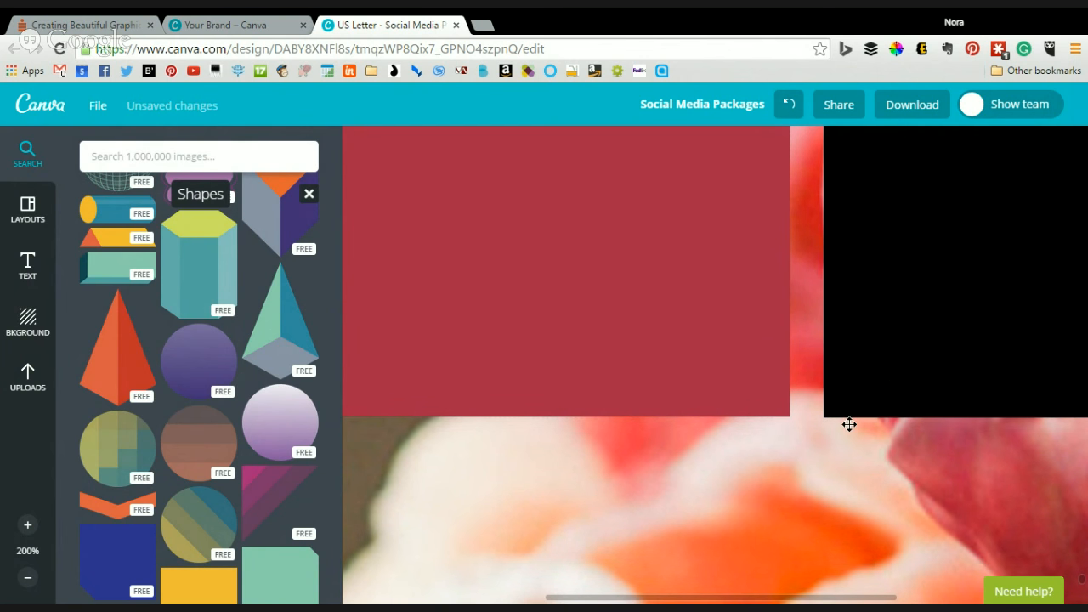
scroll(848, 404, "up", 5)
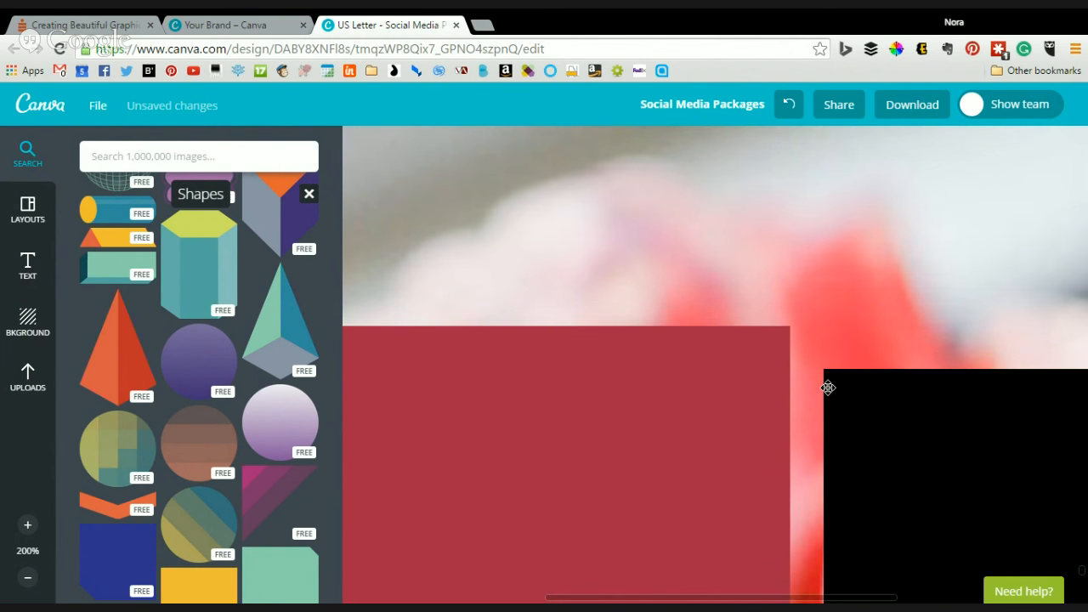
scroll(825, 384, "down", 3)
Bring up the text options, return to page 13 at 33.3% zoom and check the heading fonts in the Brand Kit.
left_click(26, 581)
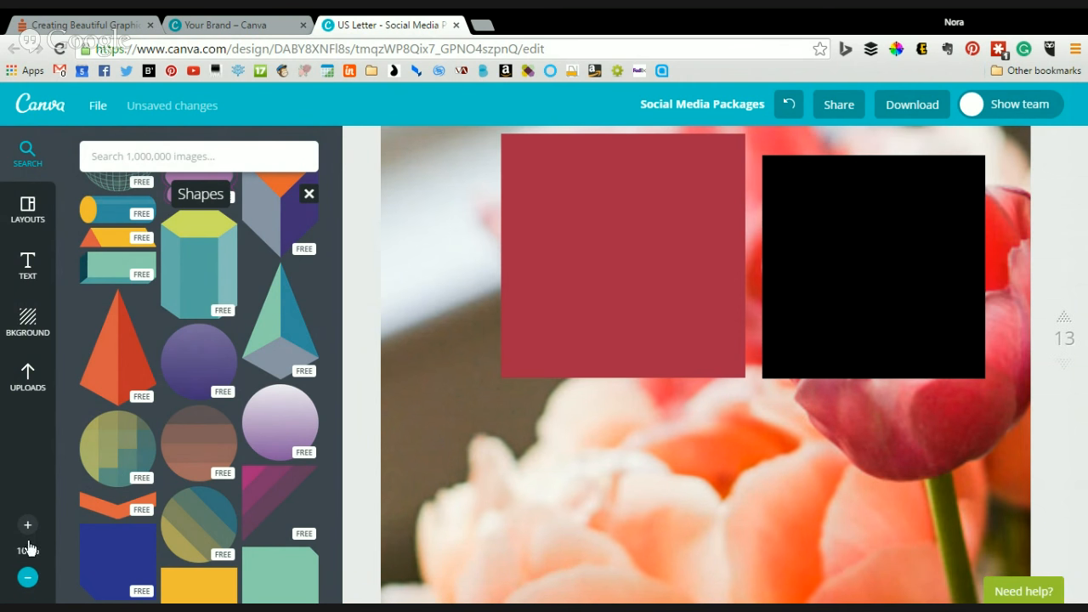
left_click(28, 267)
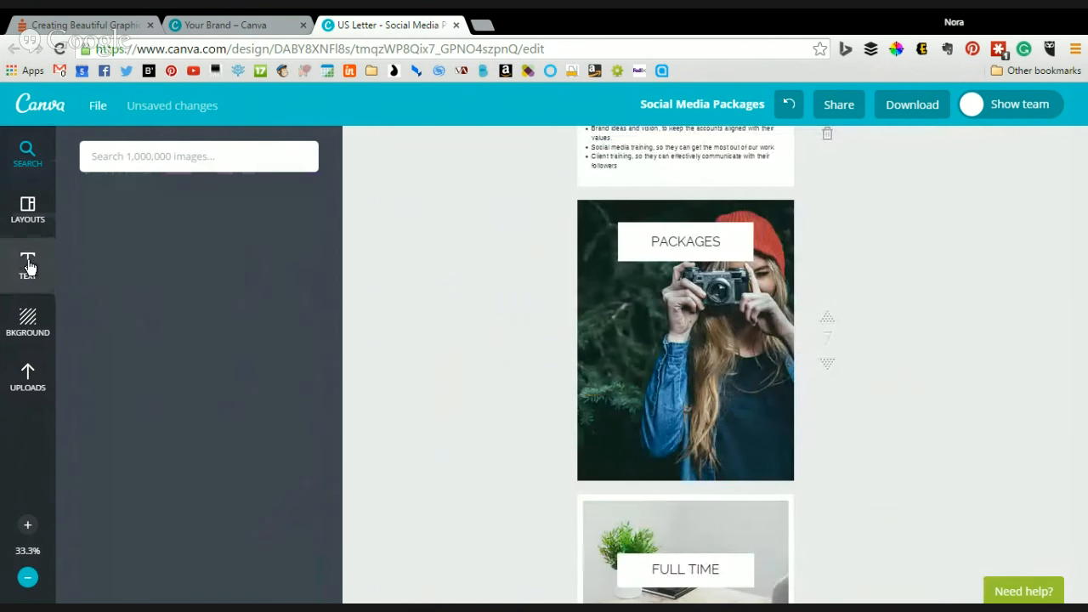
scroll(918, 353, "down", 5)
scroll(902, 353, "down", 10)
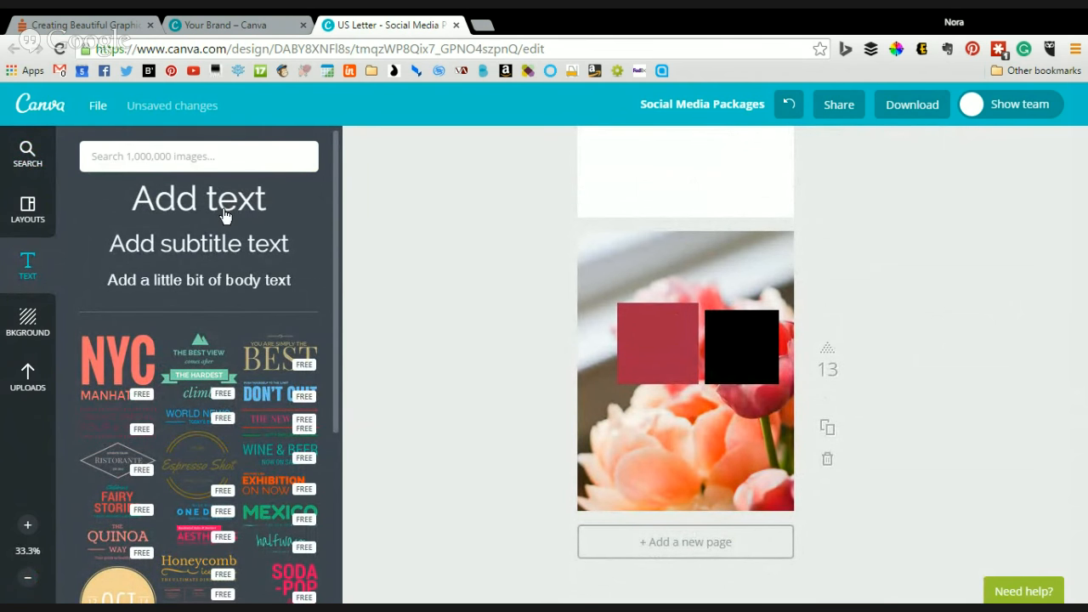
left_click(243, 26)
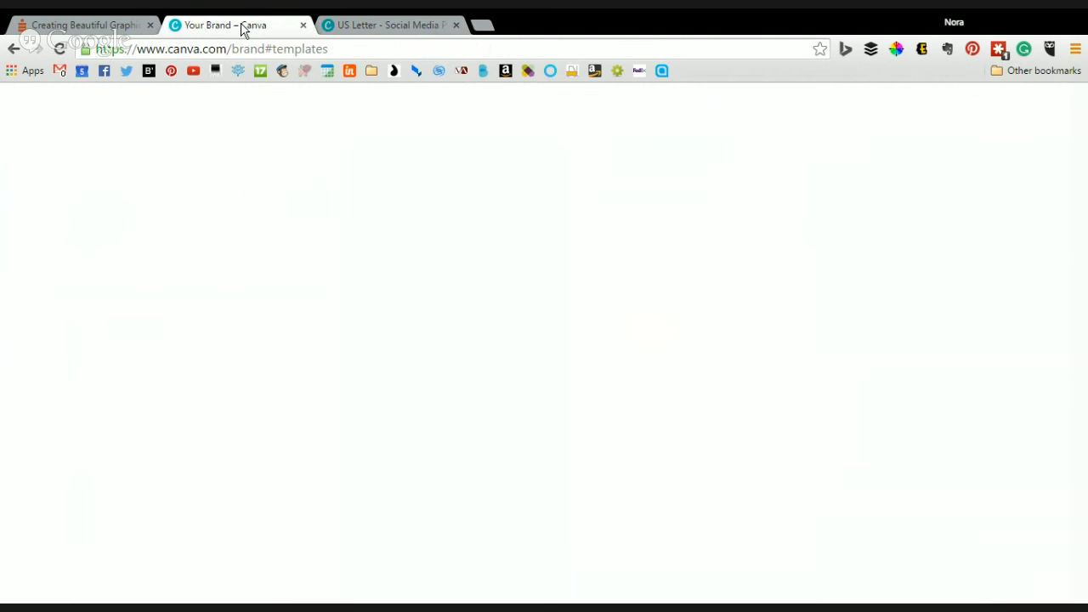
left_click(275, 232)
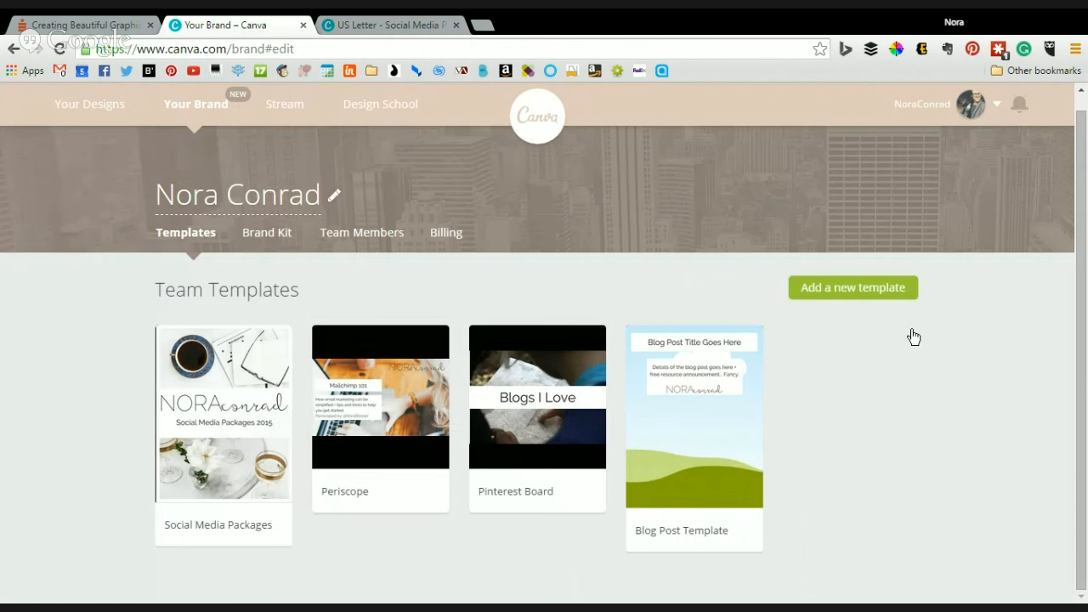
scroll(882, 304, "down", 1)
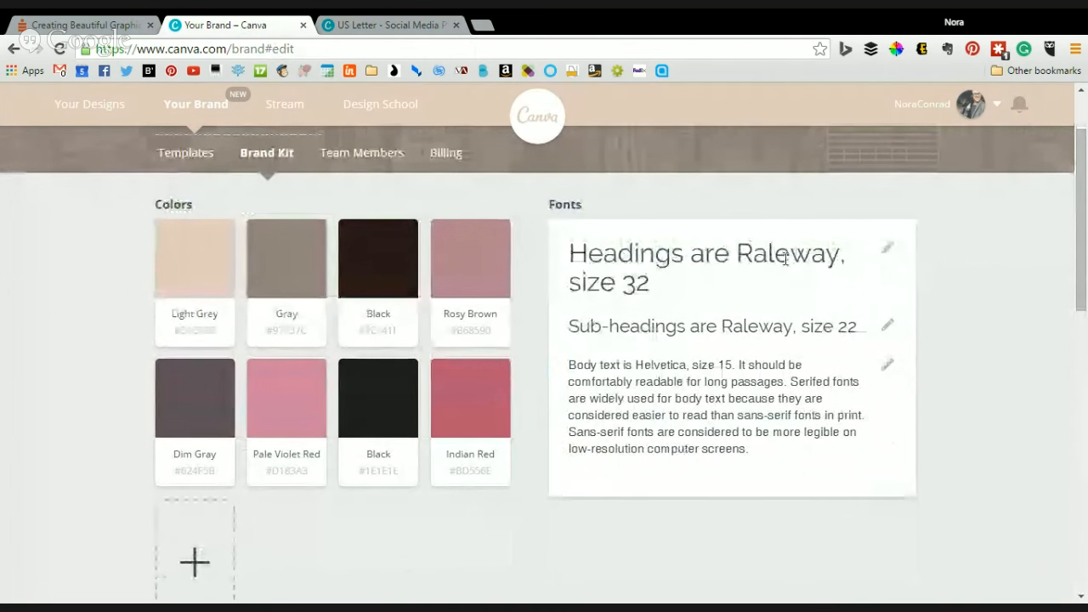
left_click(448, 22)
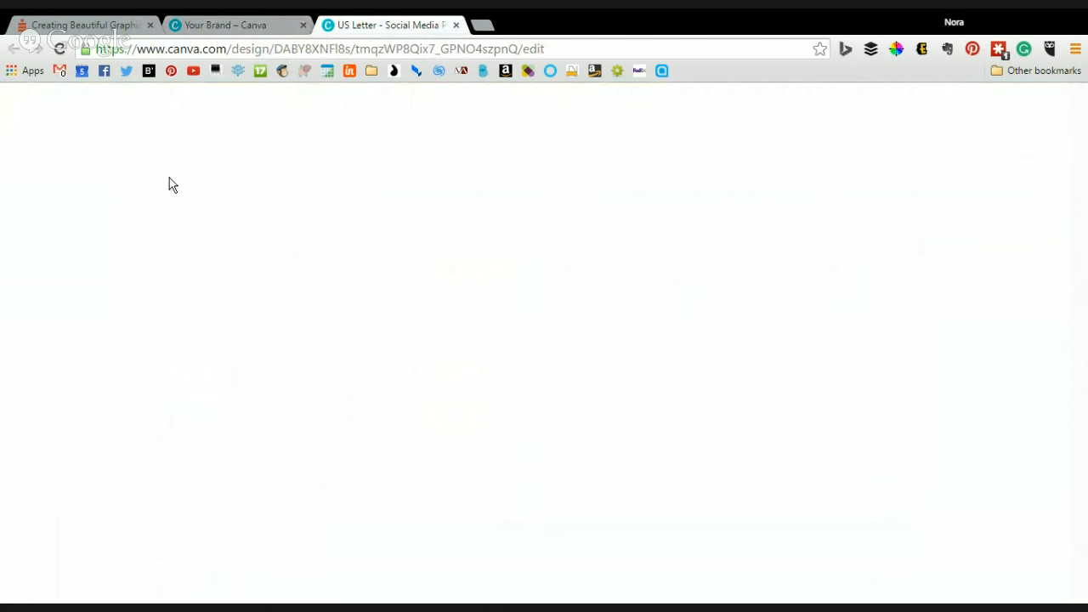
Add a heading text to page 13 and colour it pale cream from the brand palette.
left_click(166, 200)
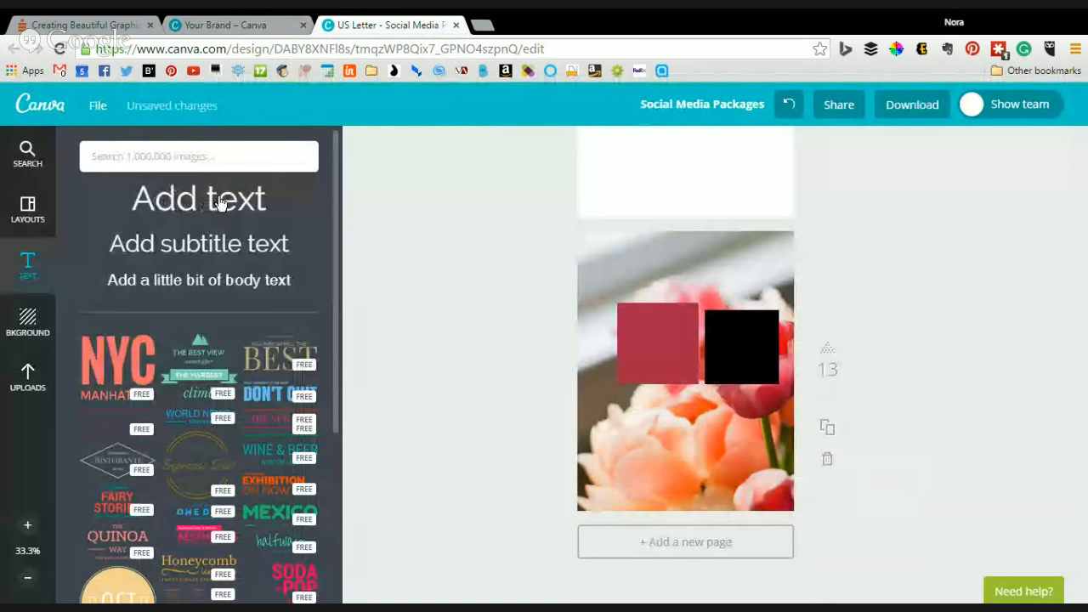
left_click(685, 379)
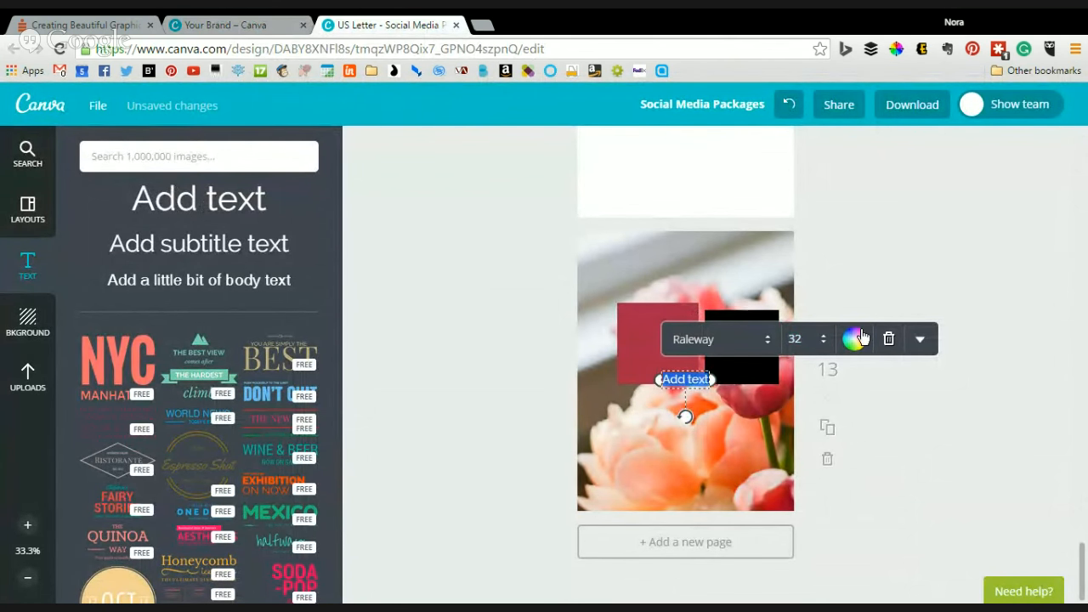
left_click(854, 340)
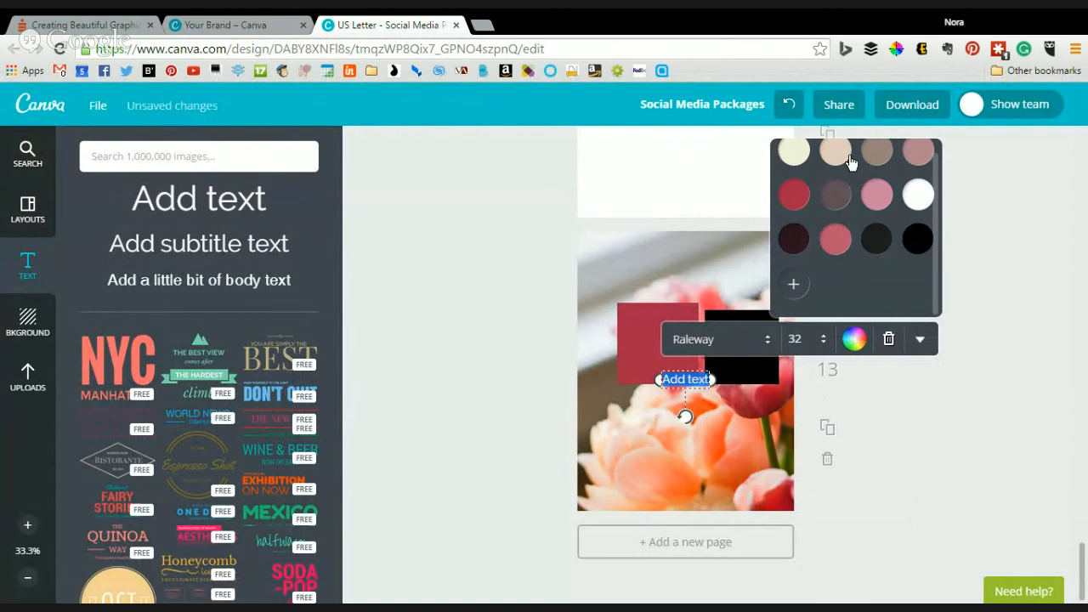
left_click(796, 296)
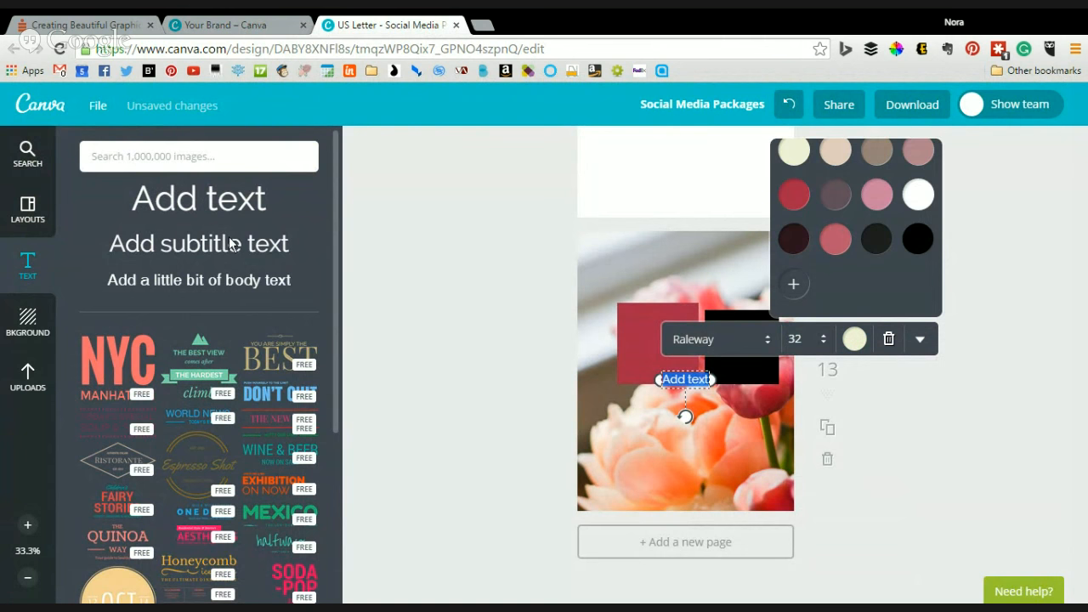
Compare the Brand Kit's heading, sub-heading and body fonts with the font choices offered for the new text.
left_click(262, 21)
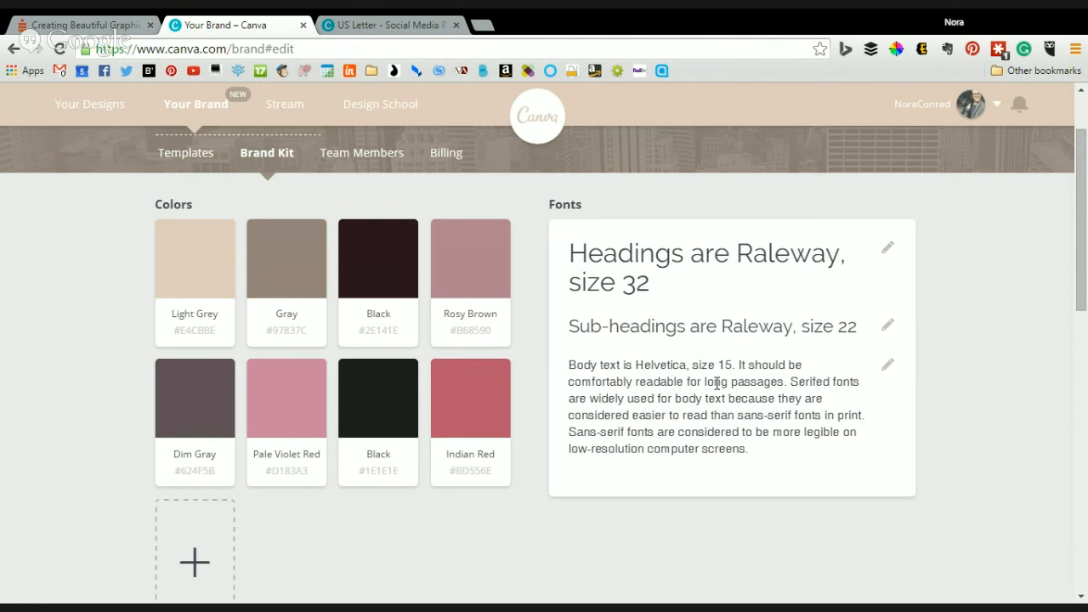
left_click(400, 25)
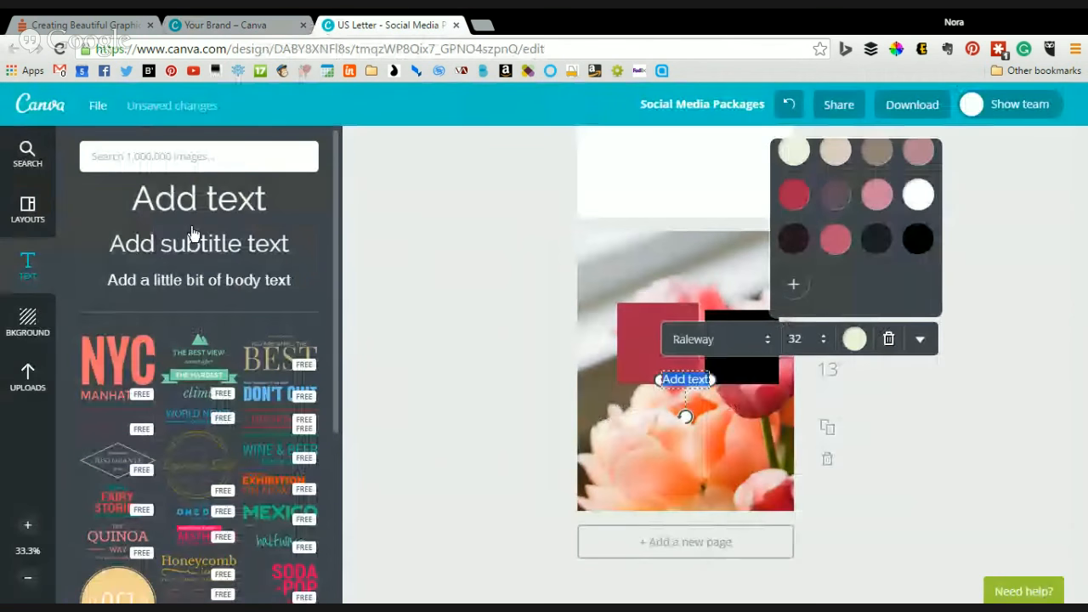
left_click(731, 338)
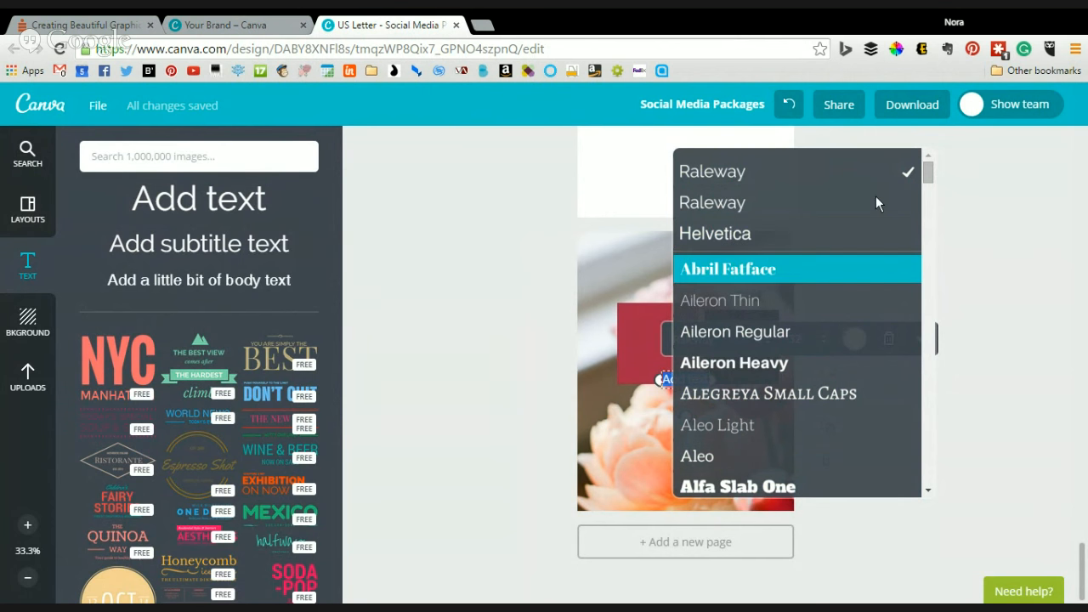
left_click(1019, 273)
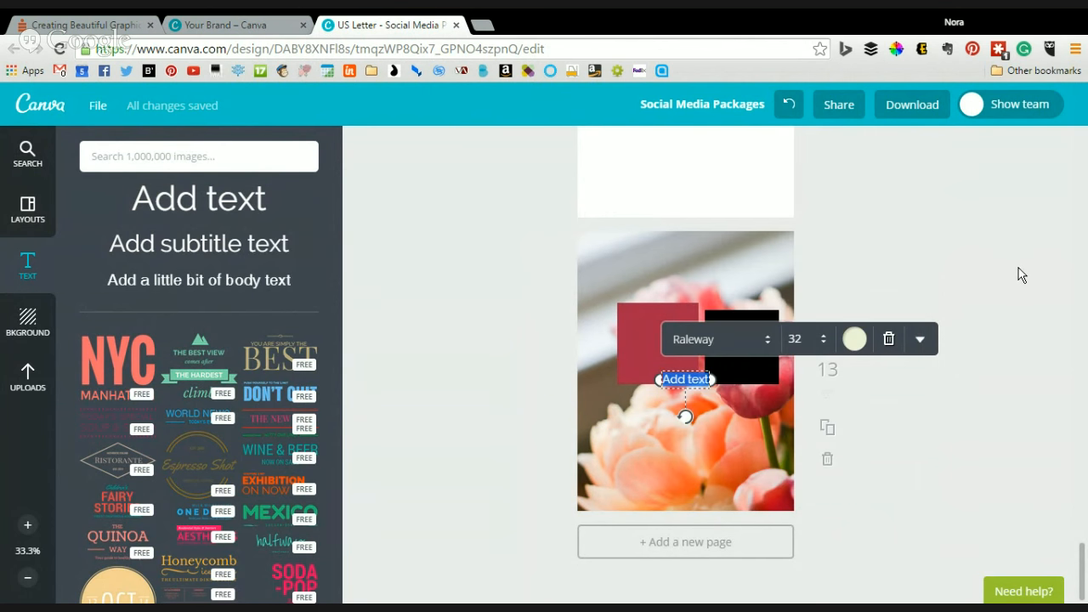
Close the Social Media Packages design and open the Periscope Facebook post with the tulip background from the saved designs.
left_click(896, 342)
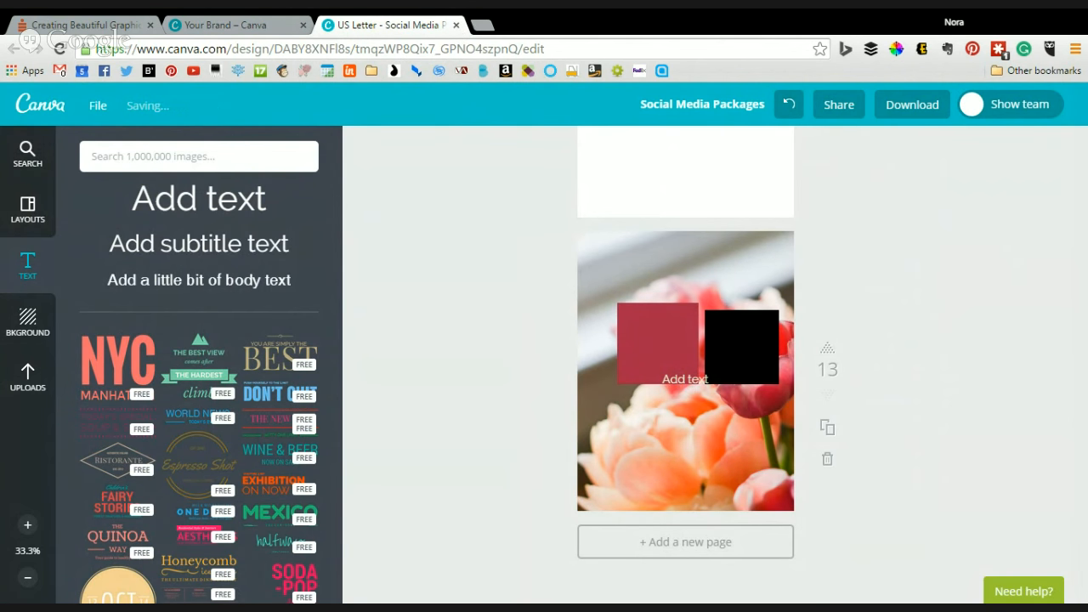
key("ctrl+w")
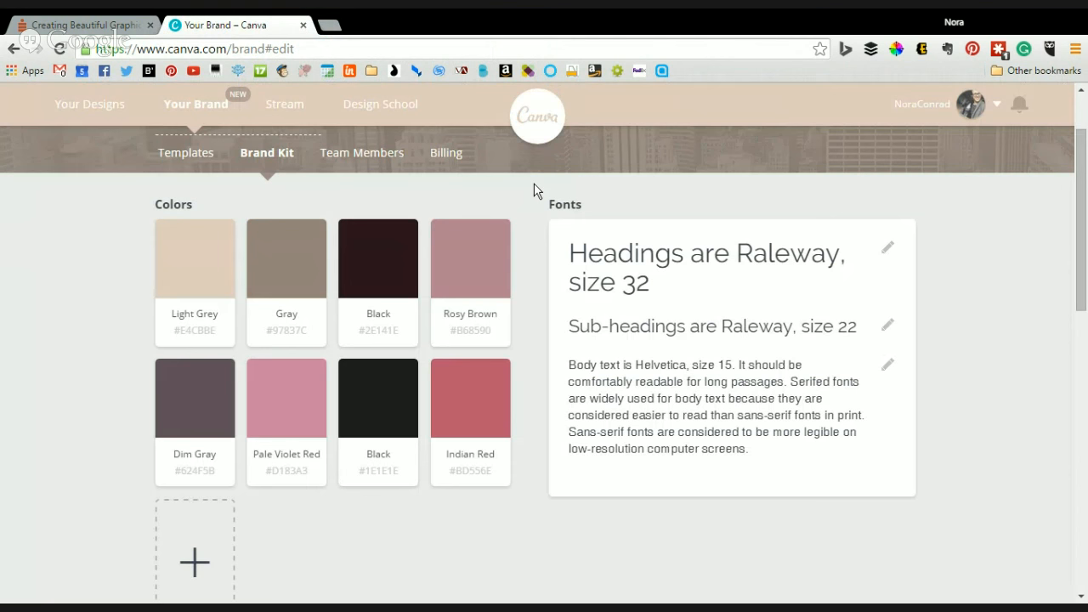
left_click(93, 106)
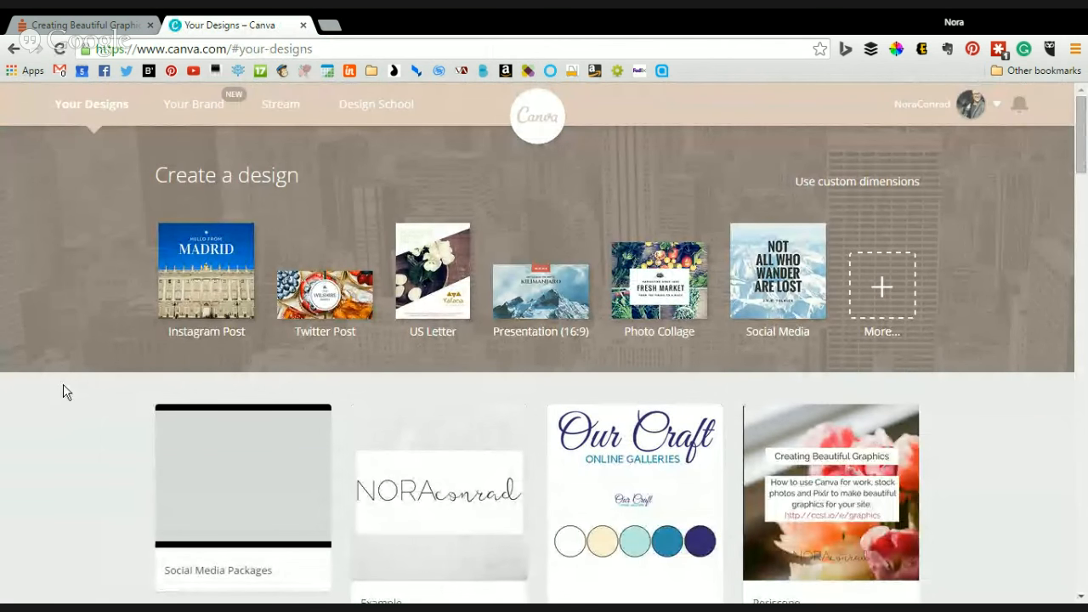
scroll(658, 376, "down", 3)
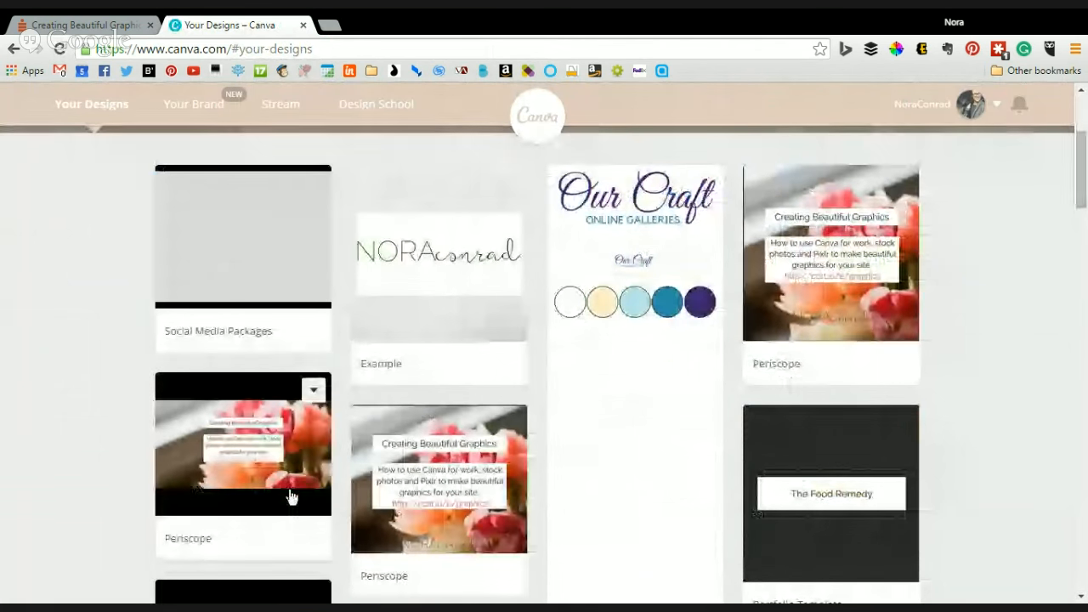
left_click(461, 484)
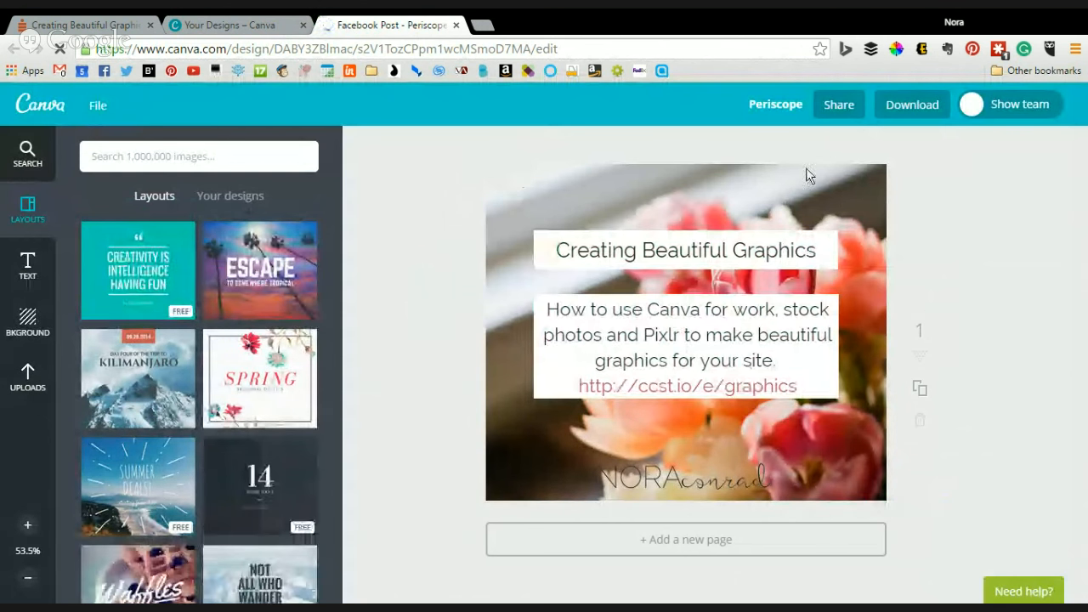
Use Magic Resize to create Twitter Post, Instagram Post and Pinterest Graphic copies of the Periscope design.
left_click(95, 117)
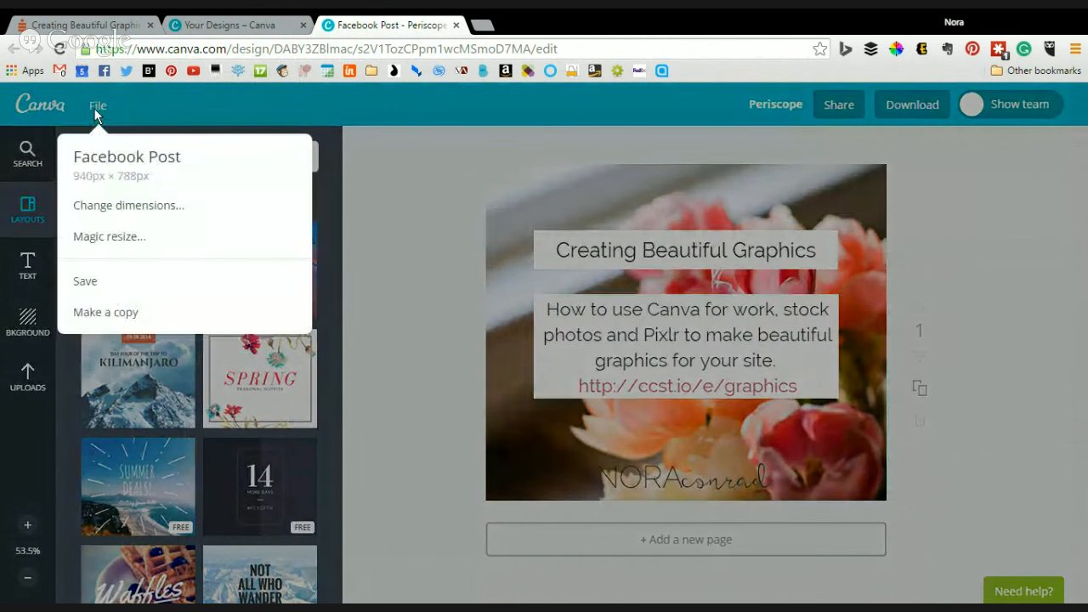
left_click(124, 240)
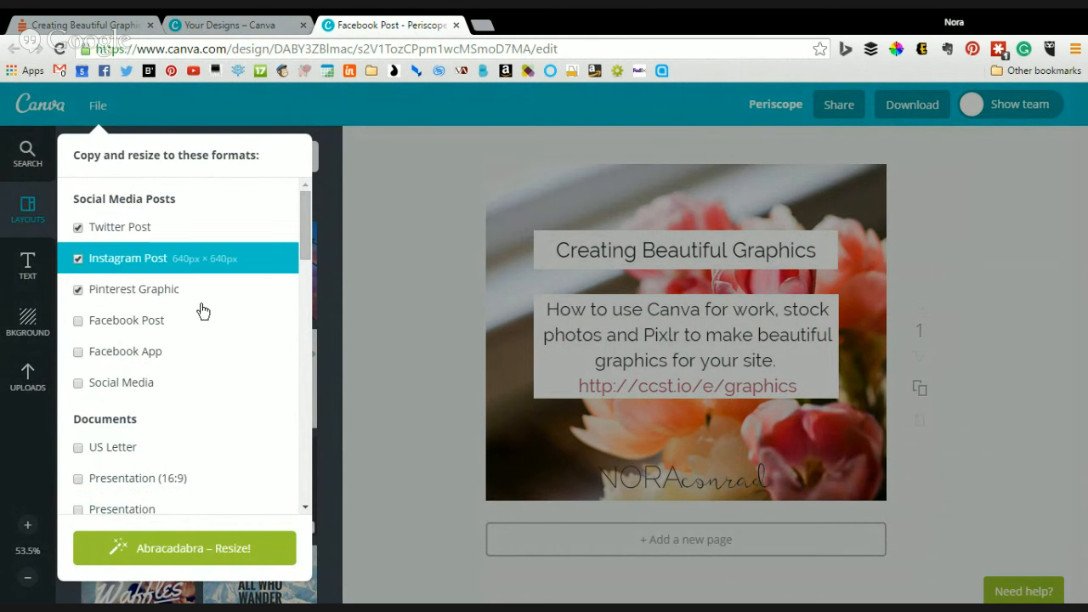
scroll(170, 287, "down", 10)
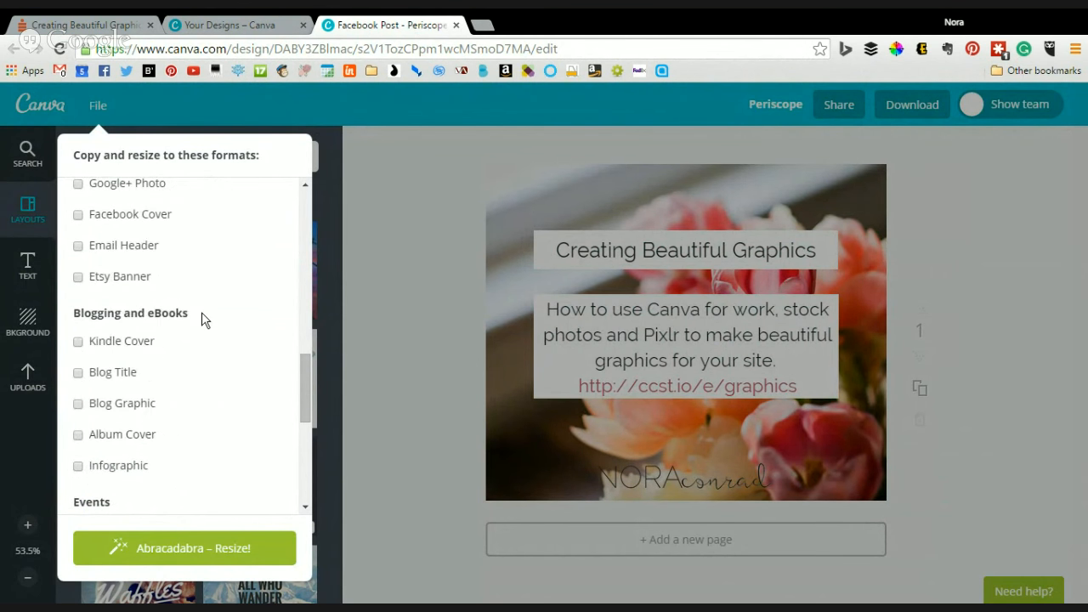
scroll(201, 312, "down", 5)
scroll(203, 340, "up", 12)
scroll(207, 255, "up", 6)
scroll(213, 243, "down", 8)
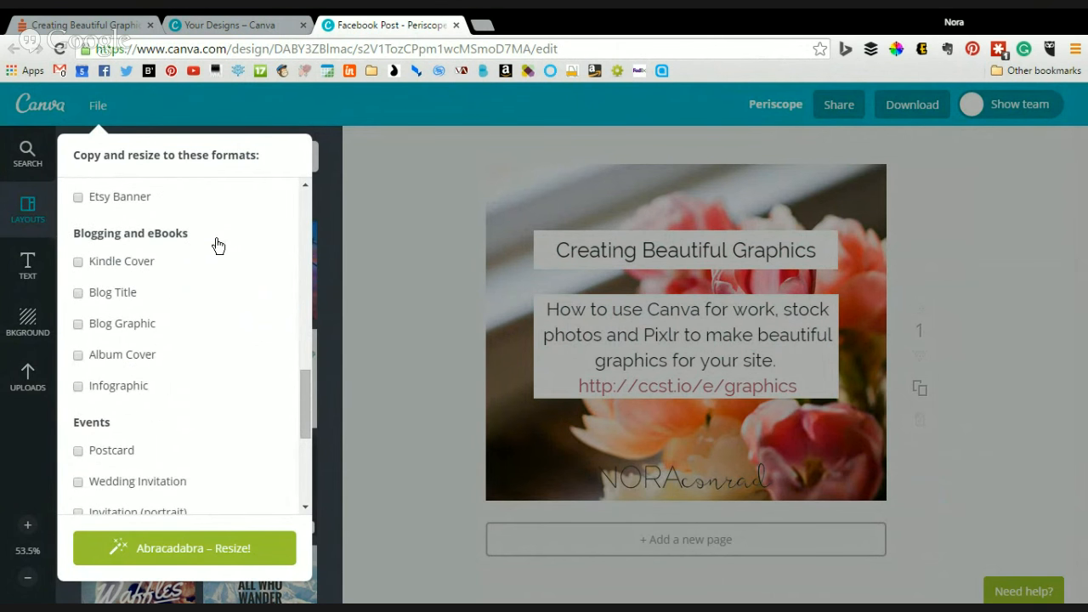
scroll(217, 245, "up", 10)
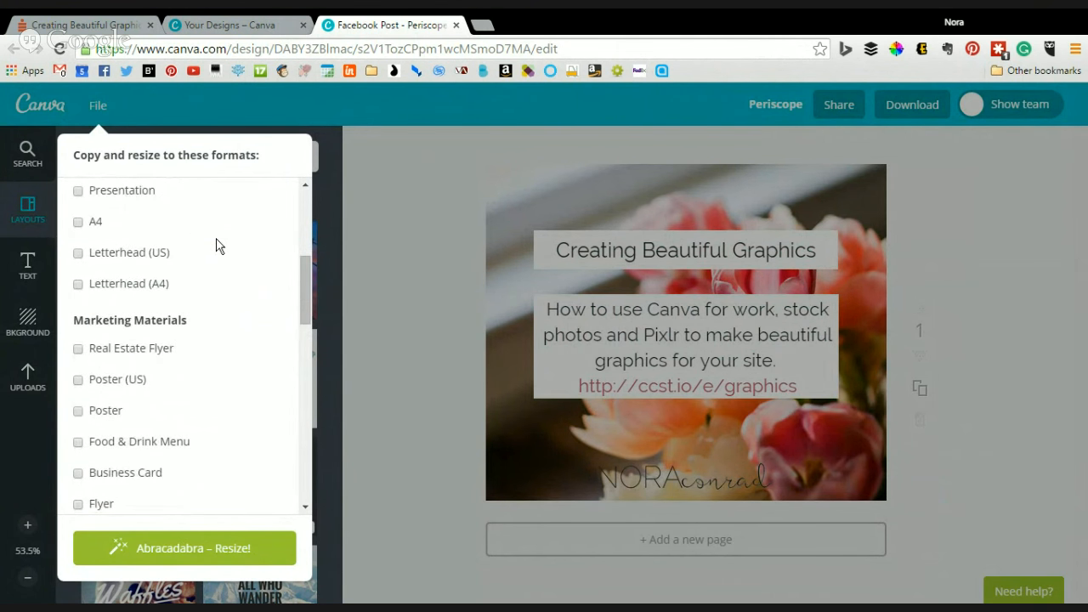
left_click(198, 549)
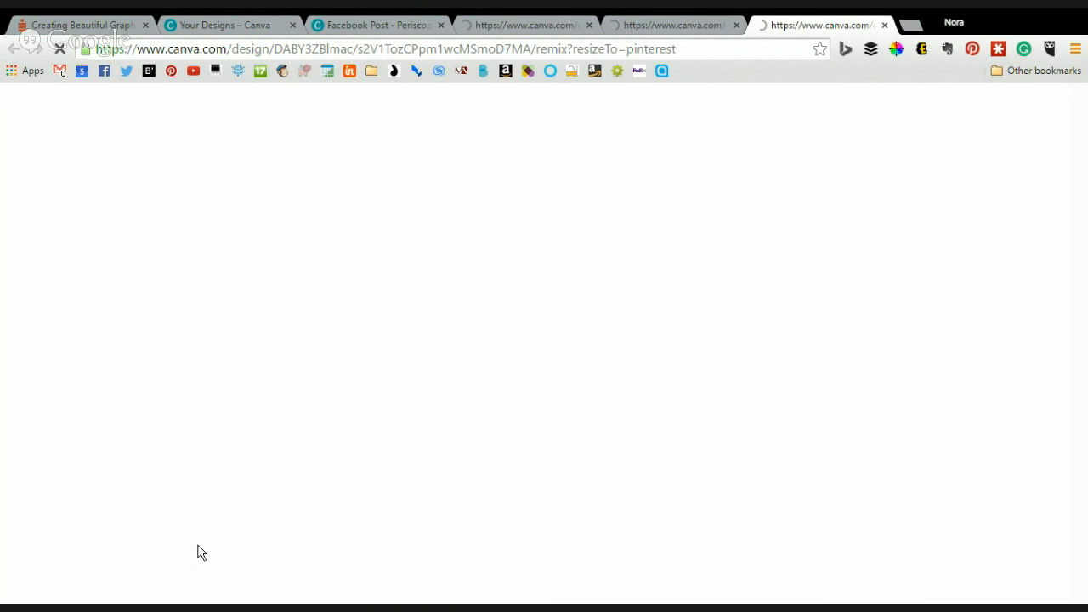